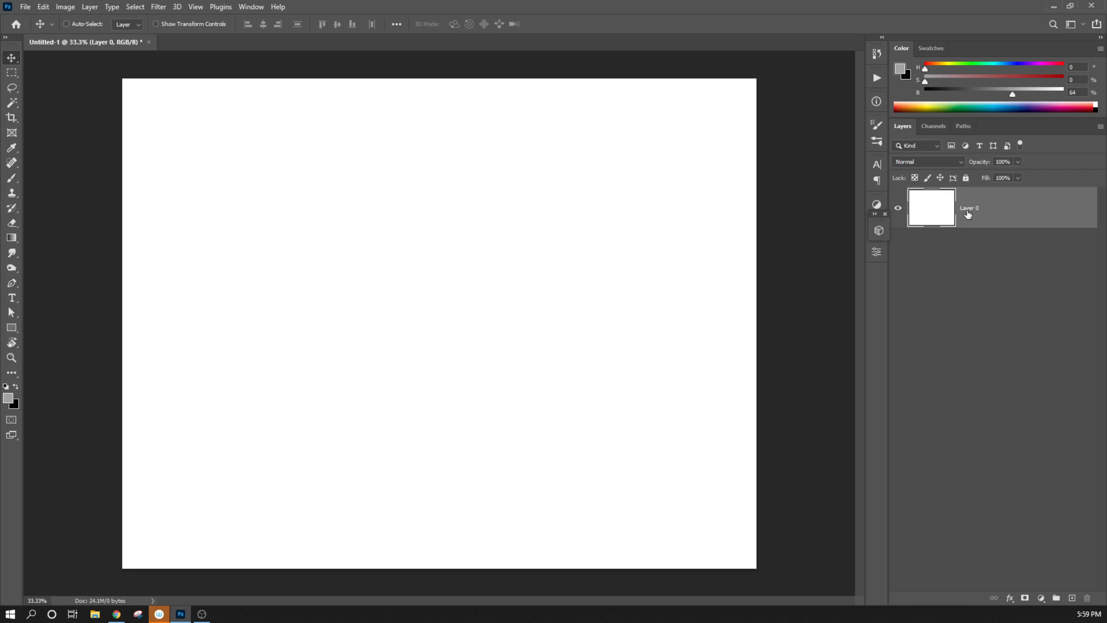
Activate the Eraser tool and reduce its brush size to 1000 px
key(e)
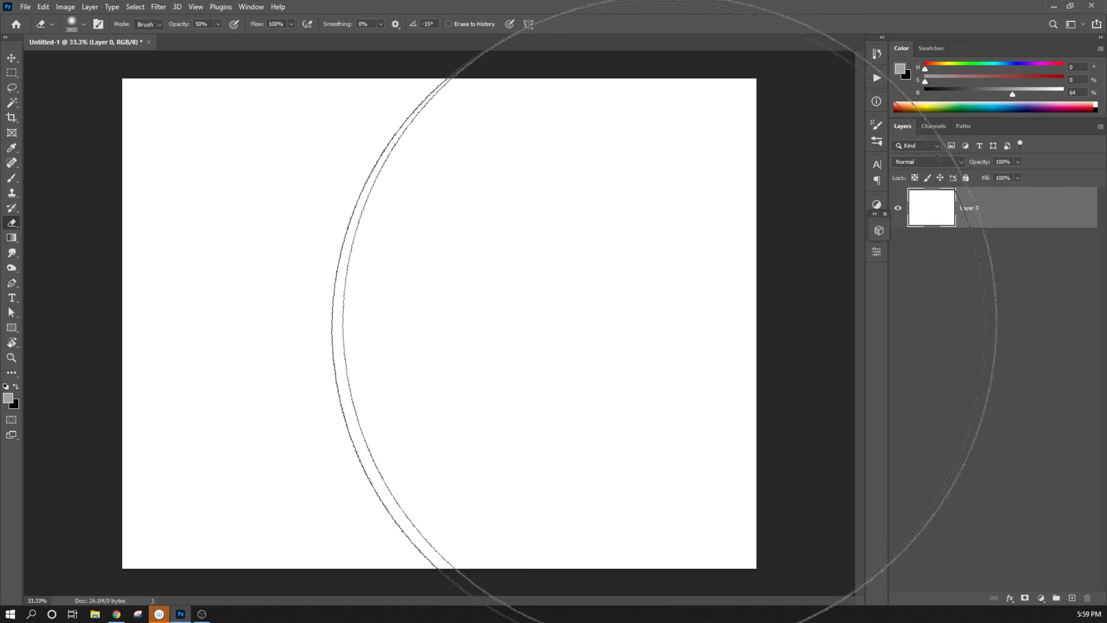
key(bracketleft)
key(bracketleft)
key(bracketleft)
key(bracketleft)
key(bracketleft)
key(bracketleft)
key(bracketleft)
key(bracketleft)
key(bracketleft)
key(bracketleft)
key(bracketleft)
key(bracketleft)
key(bracketleft)
key(bracketleft)
key(bracketleft)
key(bracketleft)
key(bracketleft)
key(bracketleft)
key(bracketleft)
key(bracketleft)
key(bracketleft)
key(bracketleft)
key(bracketleft)
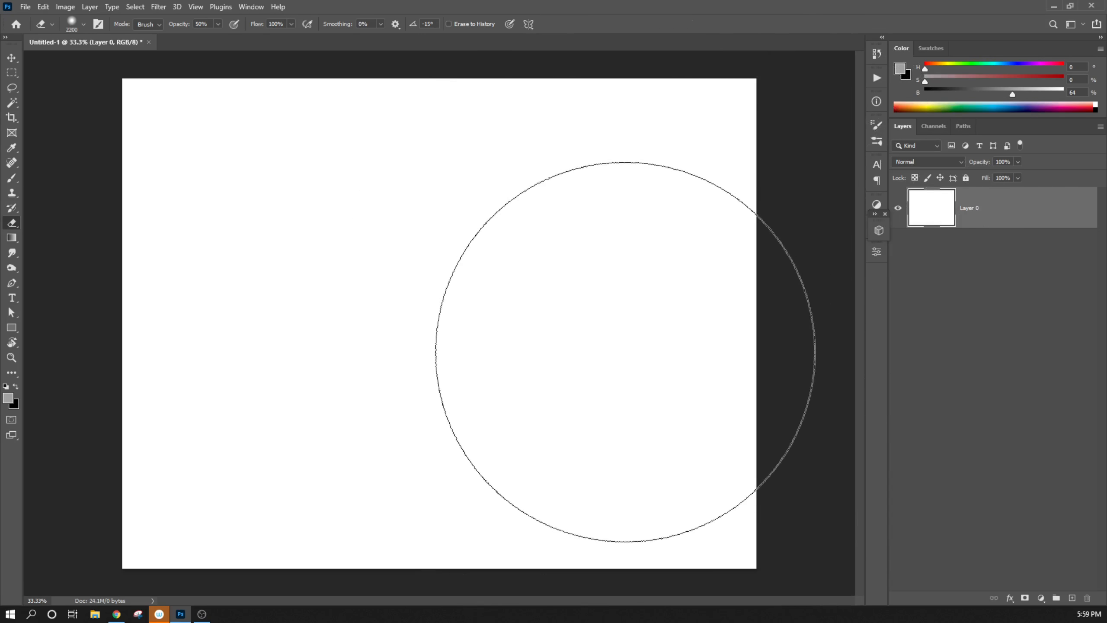
key(bracketleft)
key(bracketleft)
key(bracketleft)
key(bracketleft)
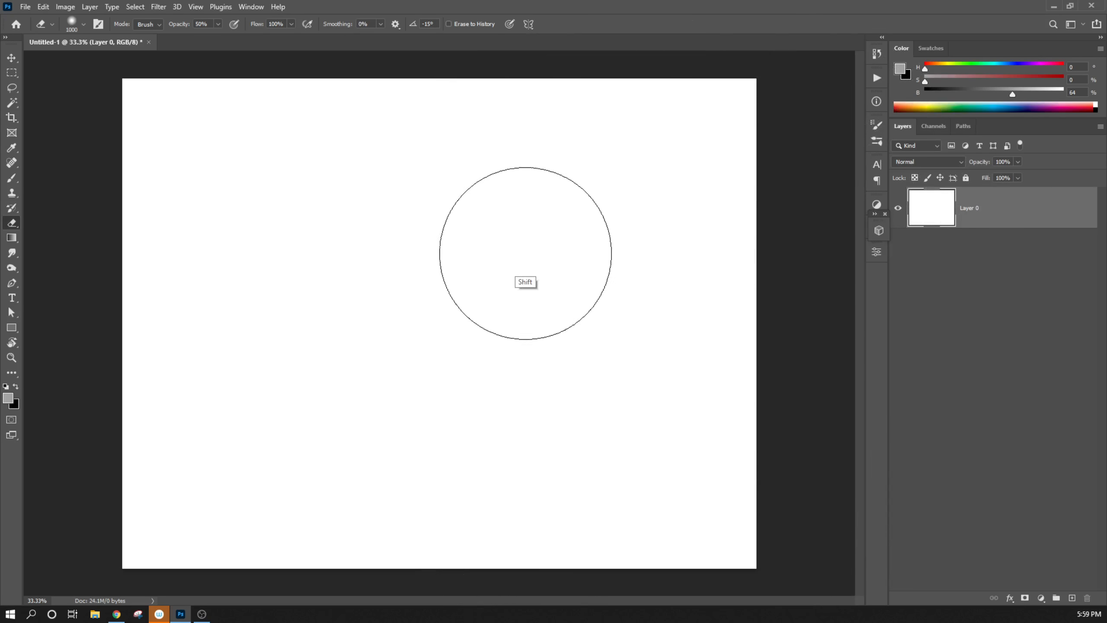
Harden the eraser brush's edge and reduce its size to 700 px
key(shift+bracketright)
key(shift+bracketright)
key(shift+bracketright)
key(shift+bracketright)
key(bracketleft)
key(bracketleft)
key(bracketleft)
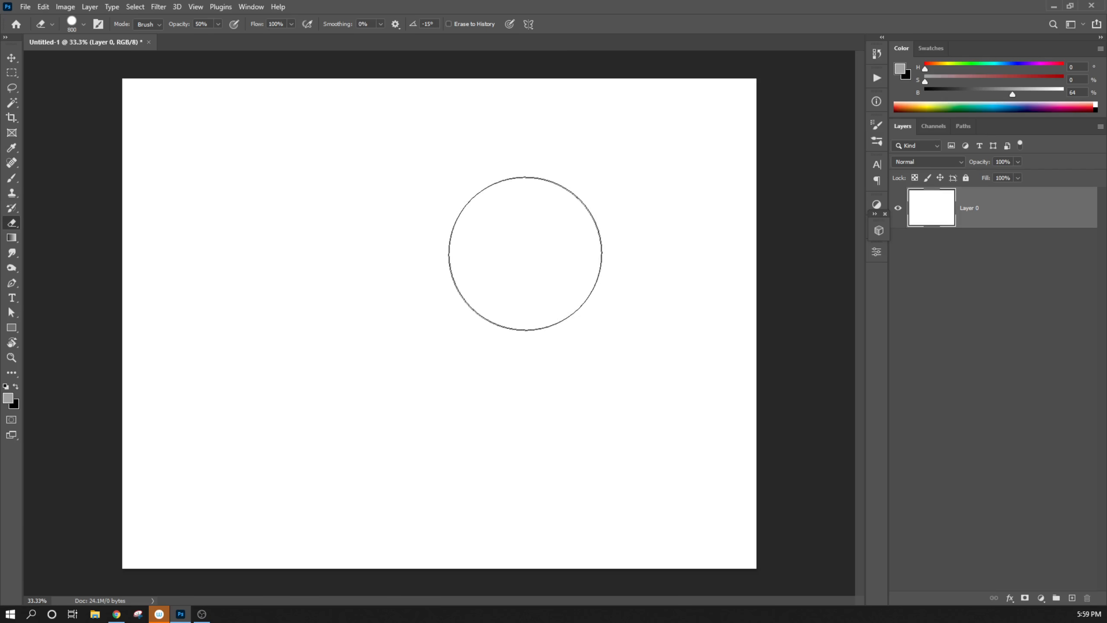
Erase the central area of the white Layer 0 with broad overlapping diagonal strokes at 50% opacity
mouse_move(527, 227)
mouse_down()
mouse_move(298, 371)
mouse_move(501, 245)
mouse_move(453, 233)
mouse_move(338, 304)
mouse_move(515, 289)
mouse_move(383, 366)
mouse_up()
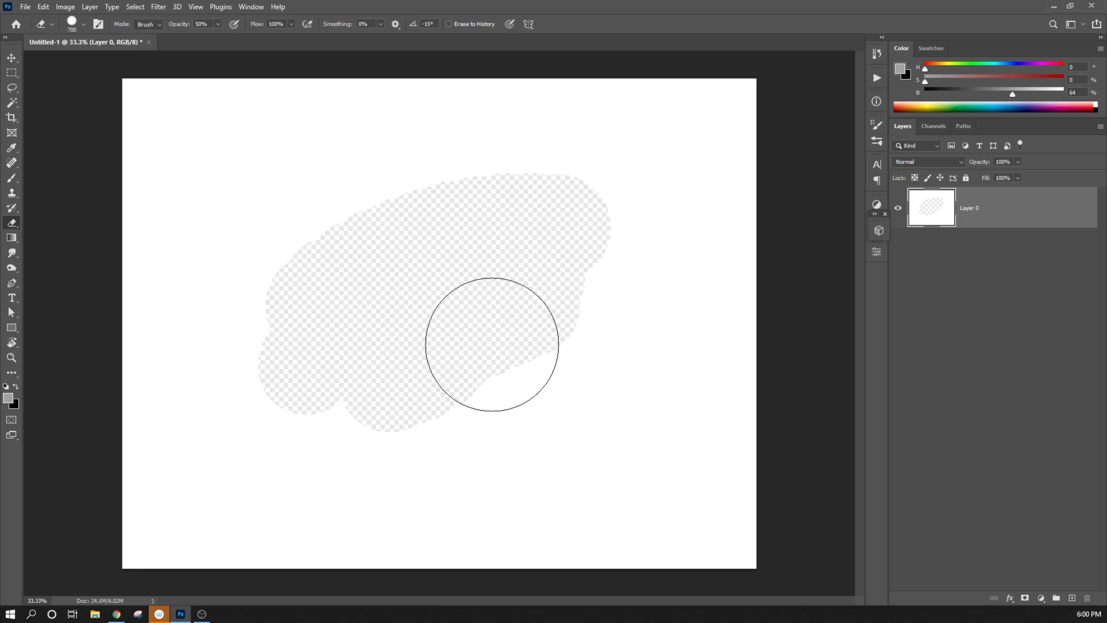
mouse_move(492, 344)
mouse_down()
mouse_move(561, 297)
mouse_move(371, 460)
mouse_up()
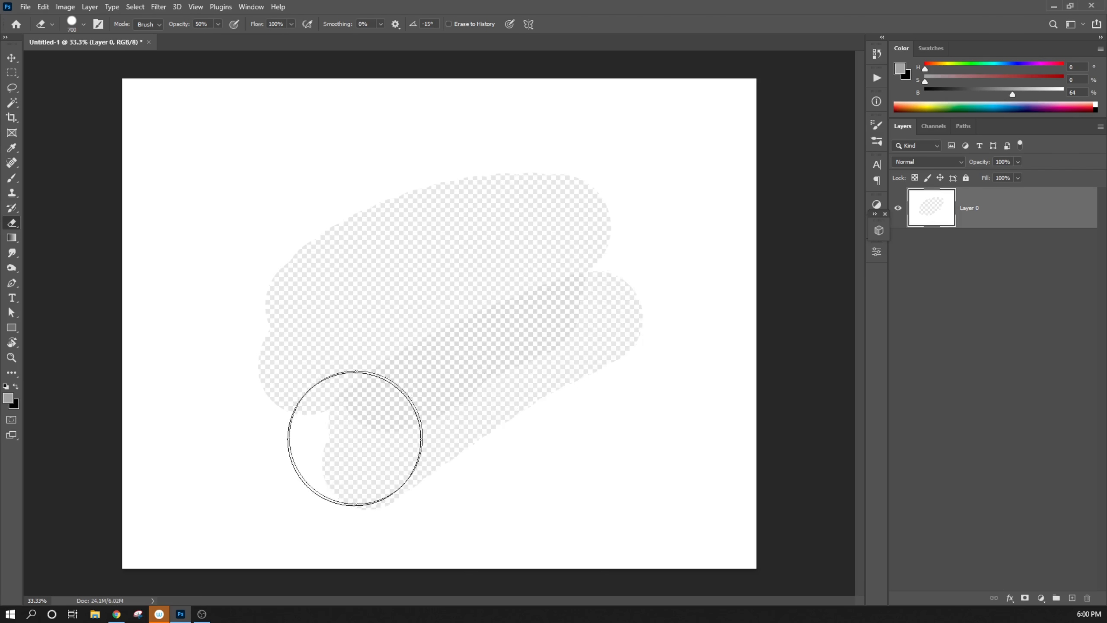
mouse_move(346, 365)
mouse_down()
mouse_move(307, 250)
mouse_move(541, 265)
mouse_move(437, 444)
mouse_move(457, 178)
mouse_move(343, 329)
mouse_move(303, 535)
mouse_move(489, 153)
mouse_move(284, 284)
mouse_move(559, 373)
mouse_move(233, 304)
mouse_up()
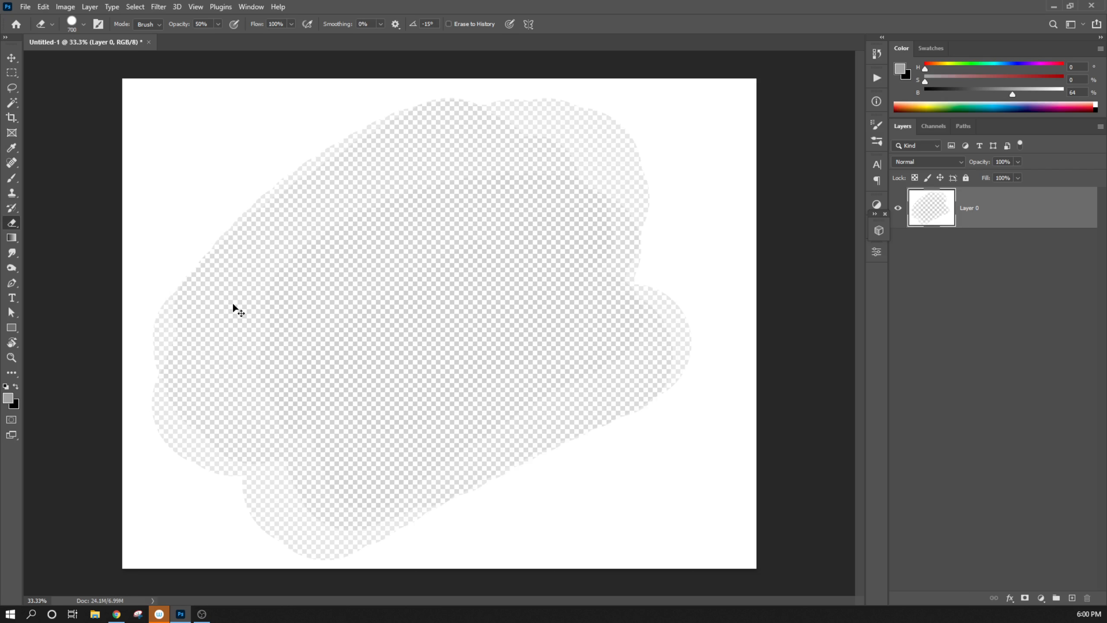
Clear all content from Layer 0 by selecting the entire canvas and deleting it, leaving no selection active
key(ctrl+a)
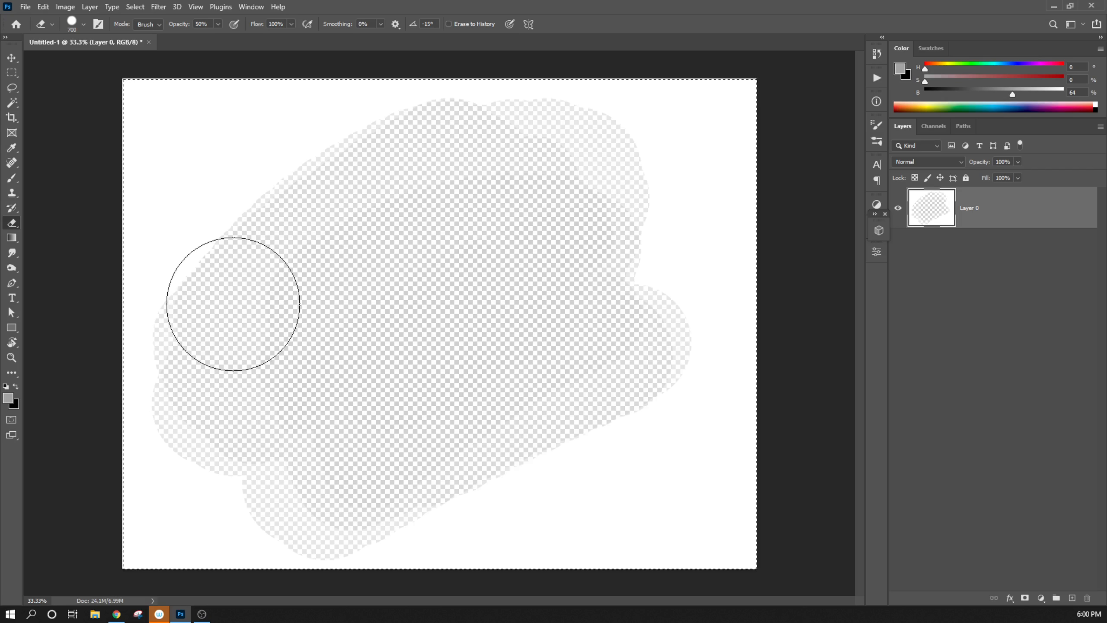
key(Delete)
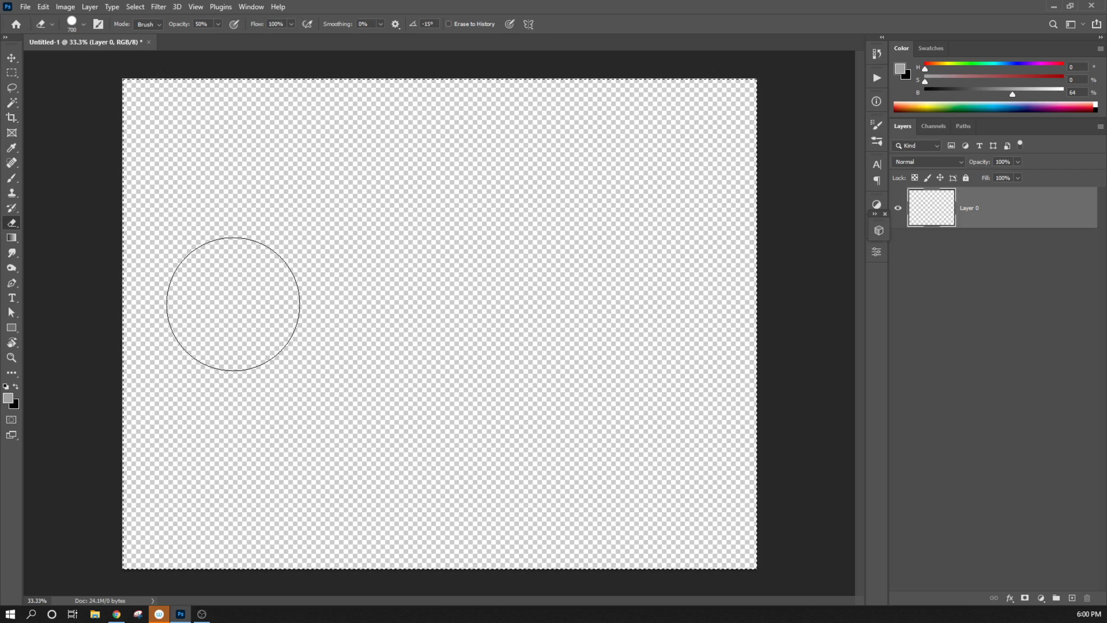
key(ctrl+d)
Create a tall black rectangle in the canvas's upper-left area by filling a rectangular selection with the default foreground color, and deselect
key(m)
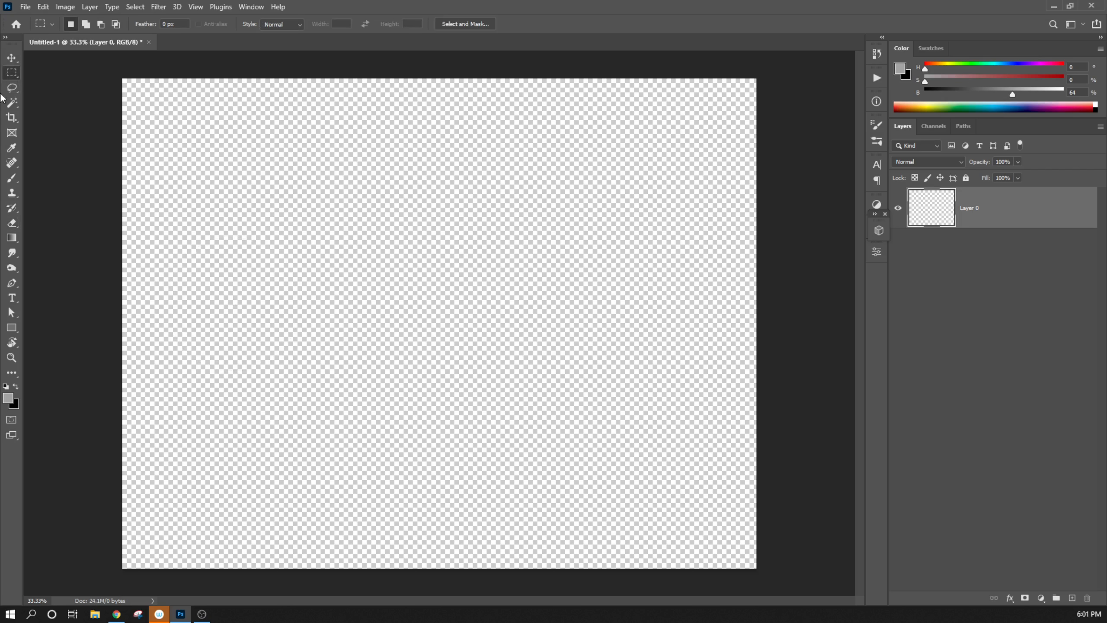
drag(199, 139, 376, 399)
key(d)
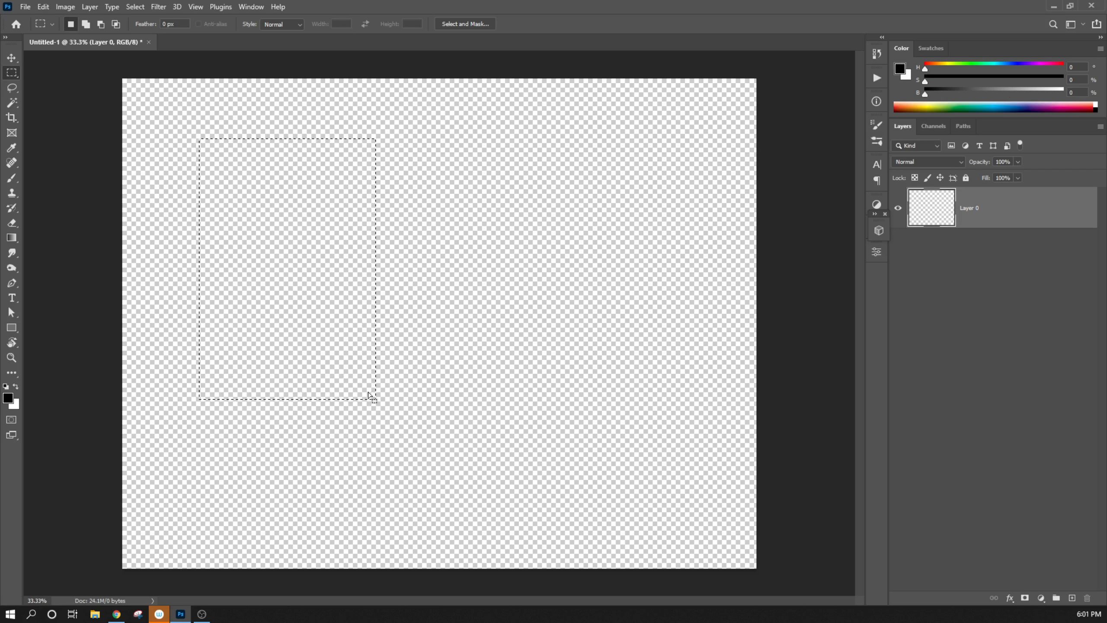
key(shift)
key(shift+F5)
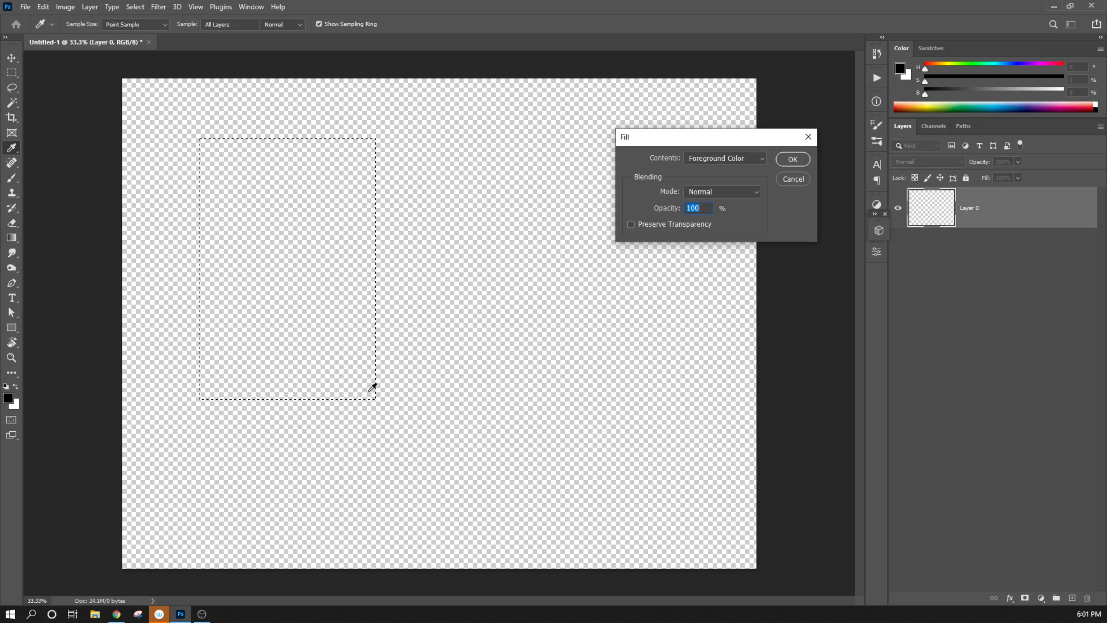
key(Return)
click(43, 7)
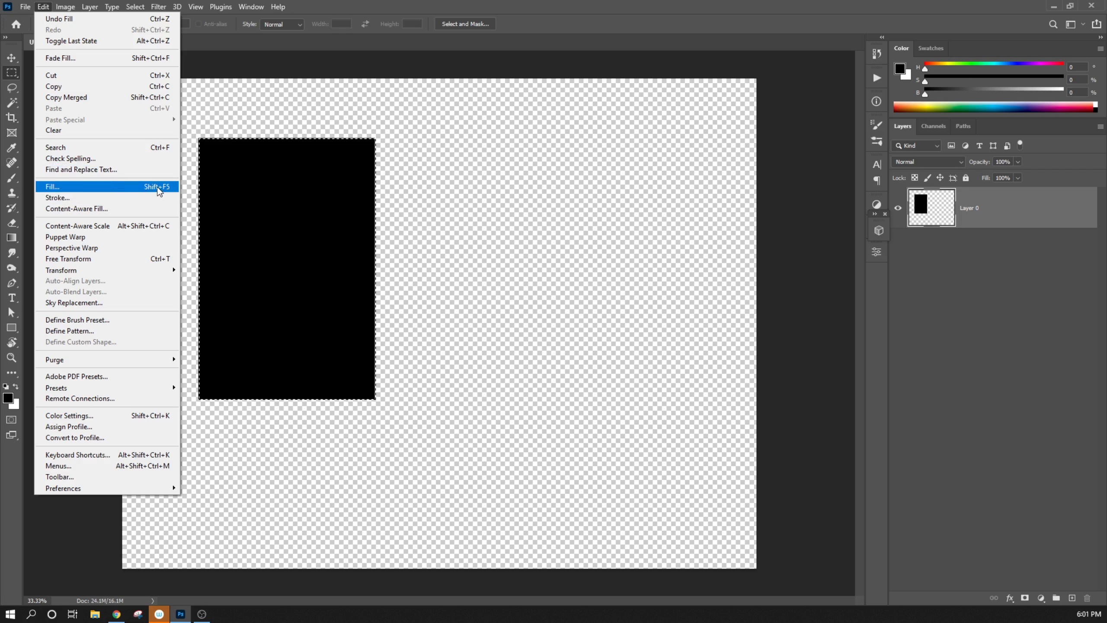
key(Escape)
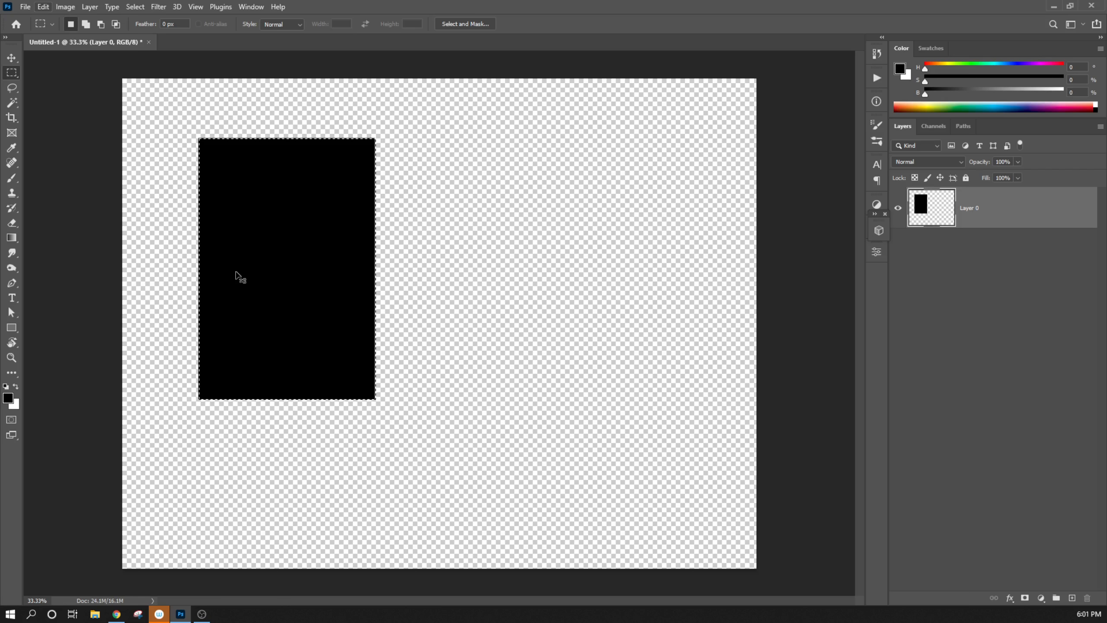
key(ctrl+d)
Examine the content options offered by the Fill command, and leave it without filling anything
key(i)
key(shift+F5)
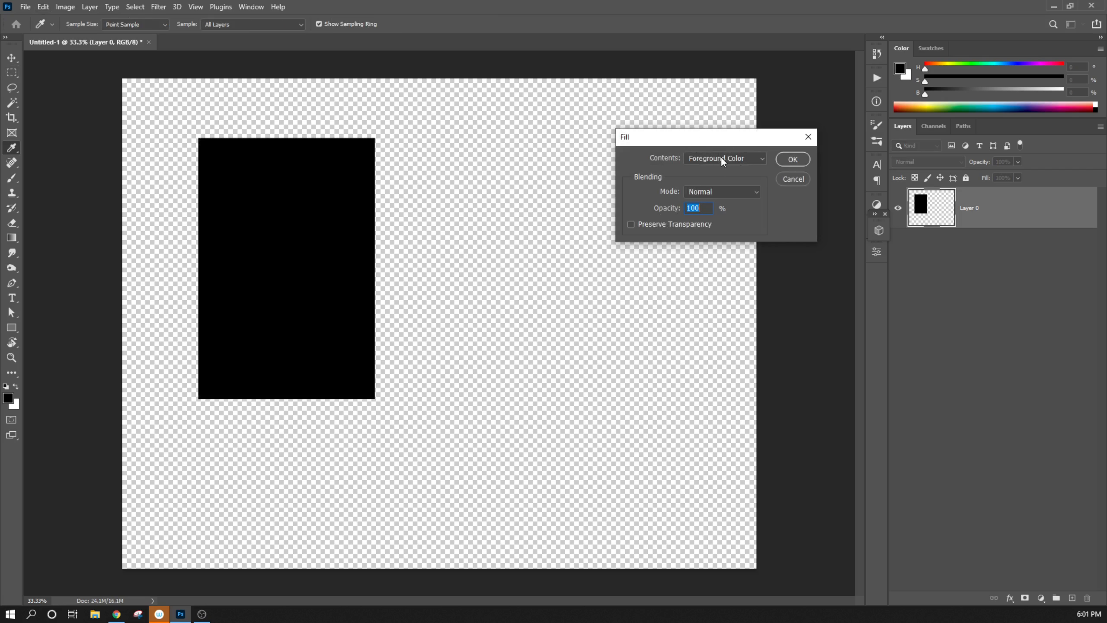
click(700, 159)
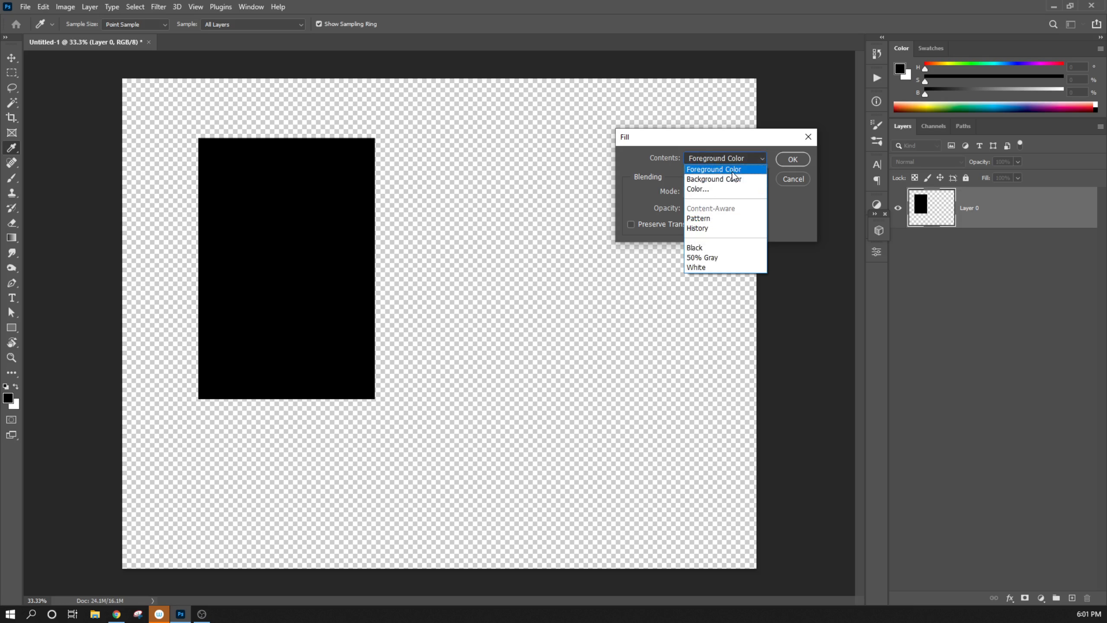
click(794, 179)
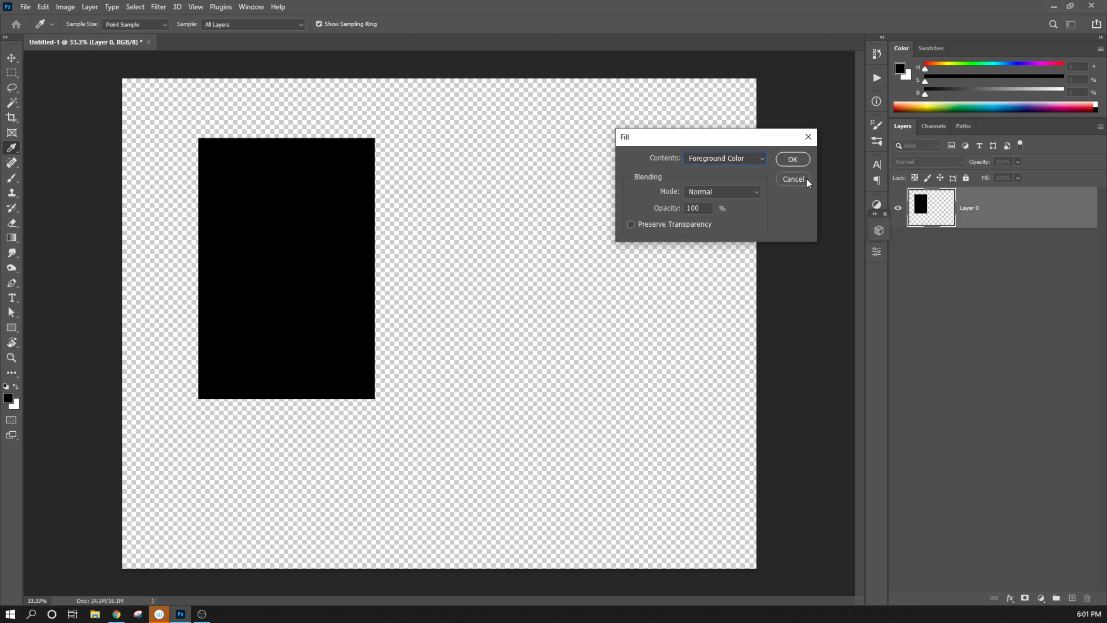
click(802, 179)
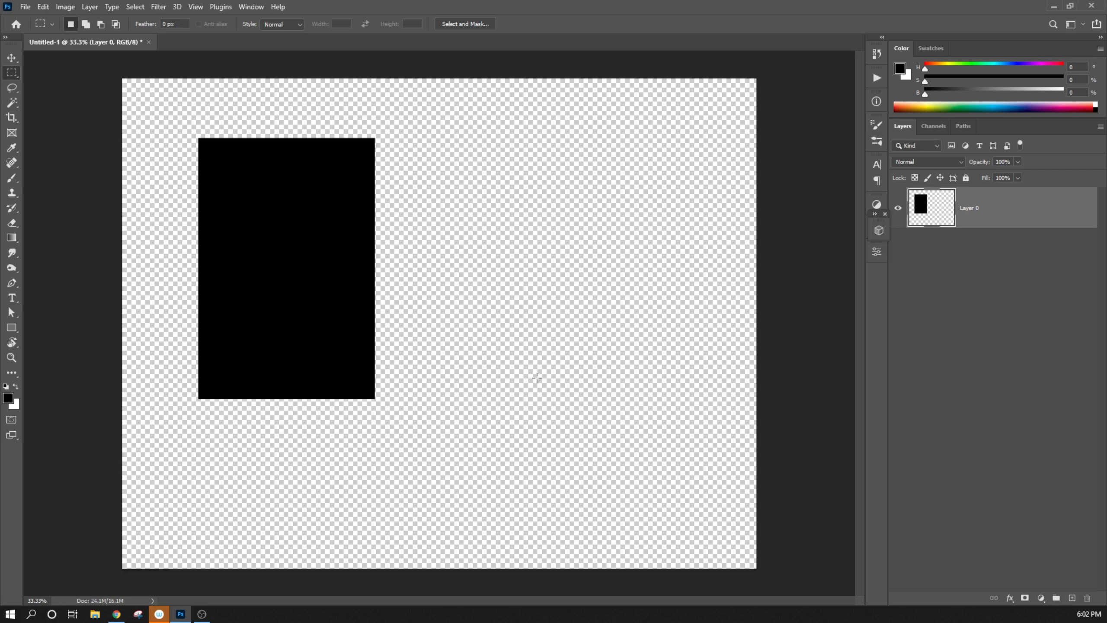
Move the black rectangle rightward to the upper middle of the canvas
key(v)
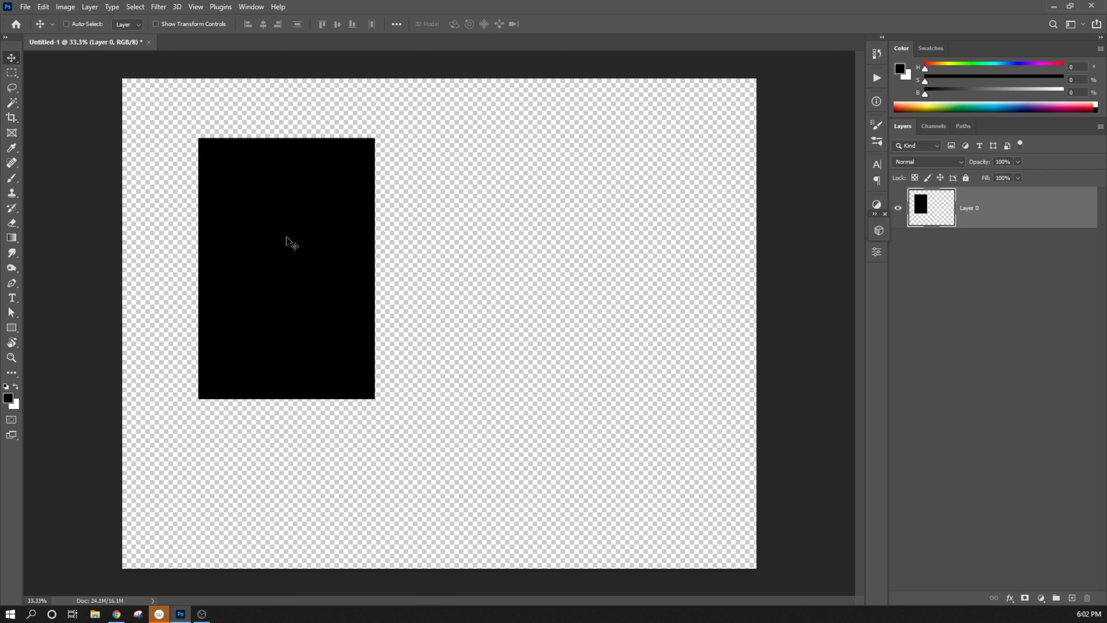
drag(265, 250, 437, 280)
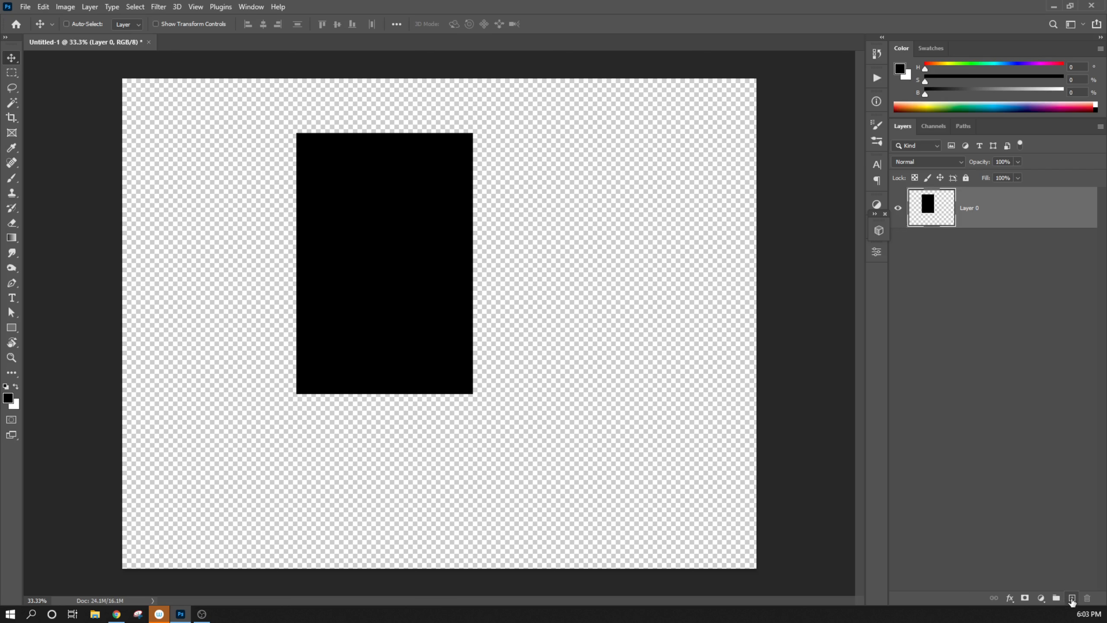
Add two empty layers, Layer 1 and Layer 2, above Layer 0 with default settings
click(1072, 598)
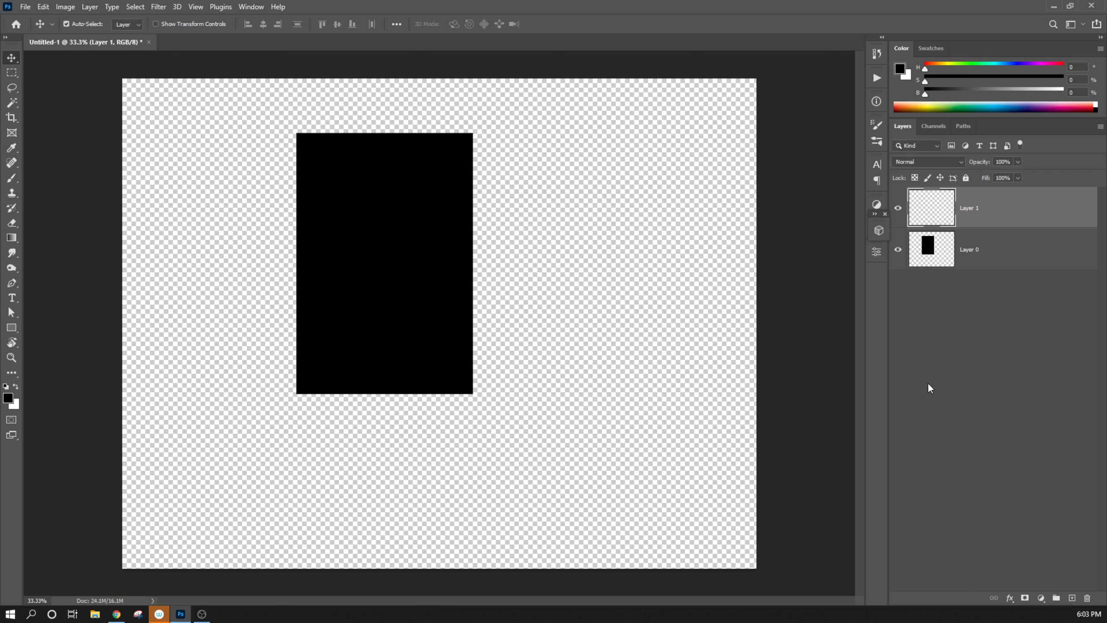
key(ctrl+shift+n)
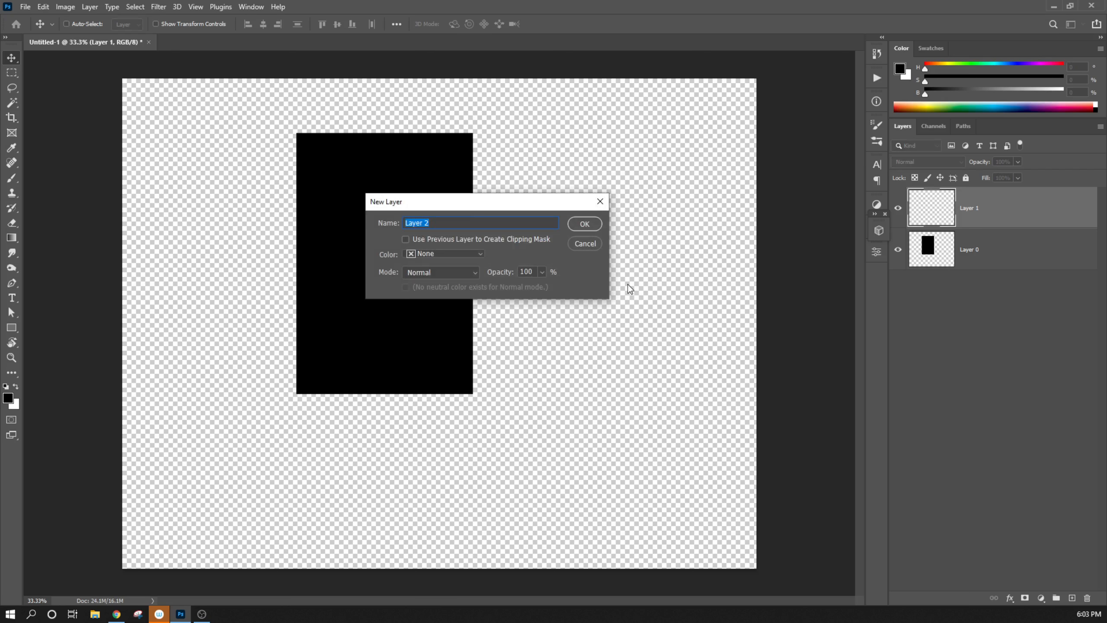
drag(443, 202, 498, 204)
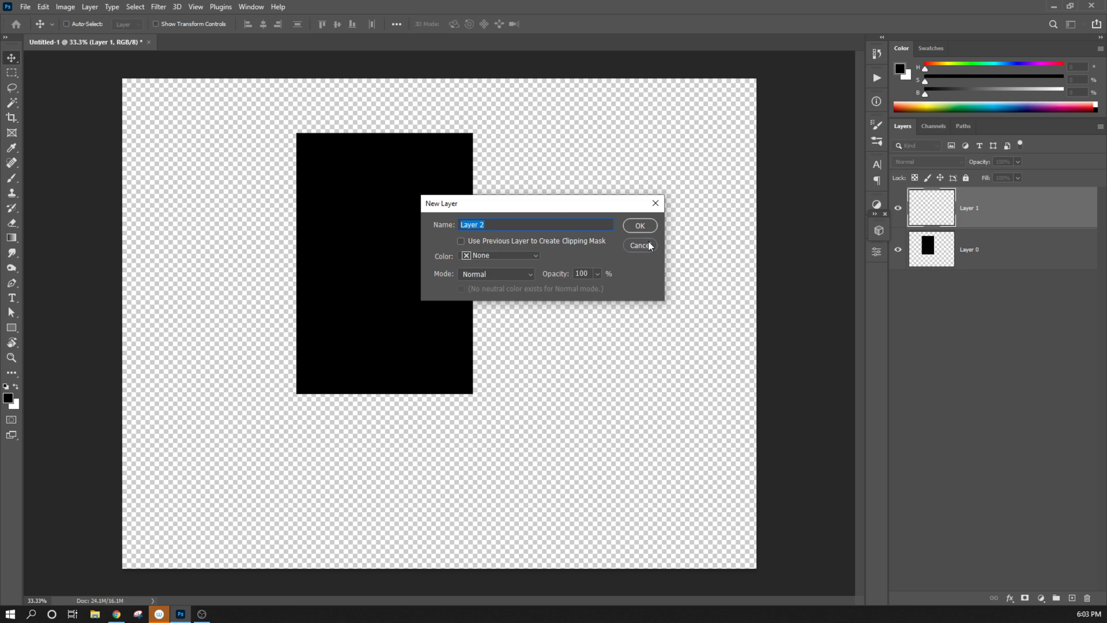
click(636, 231)
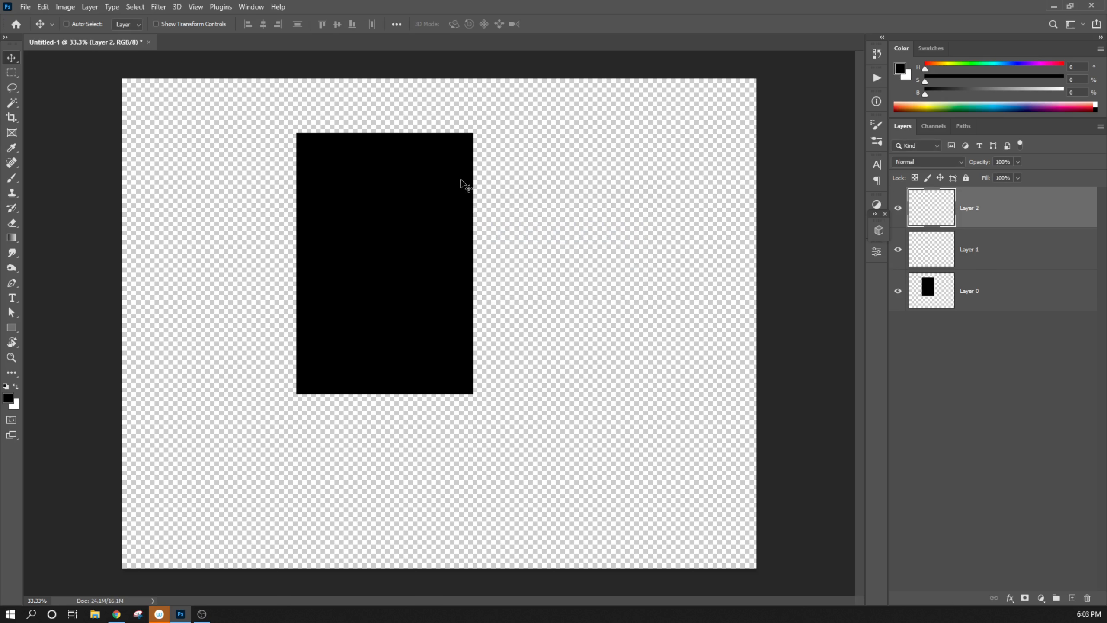
click(84, 8)
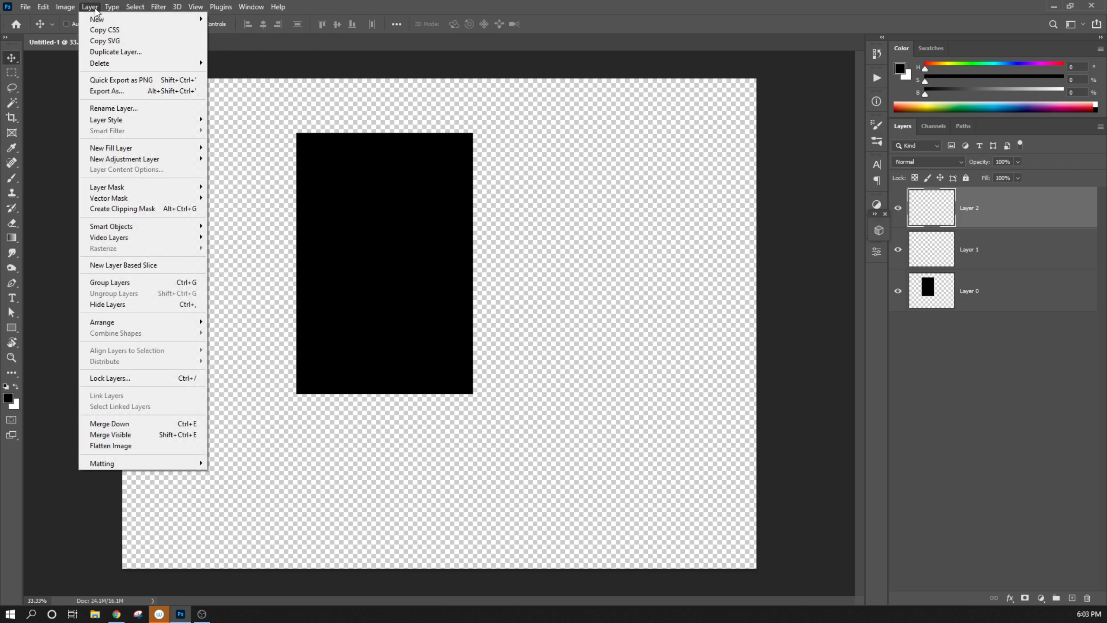
mouse_move(196, 20)
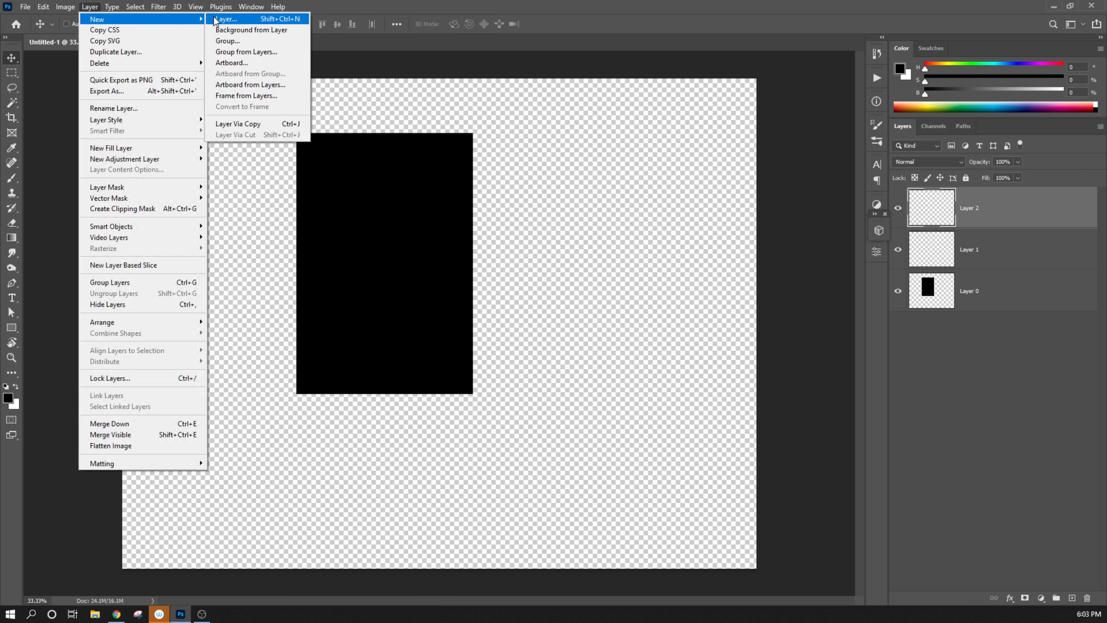
click(448, 71)
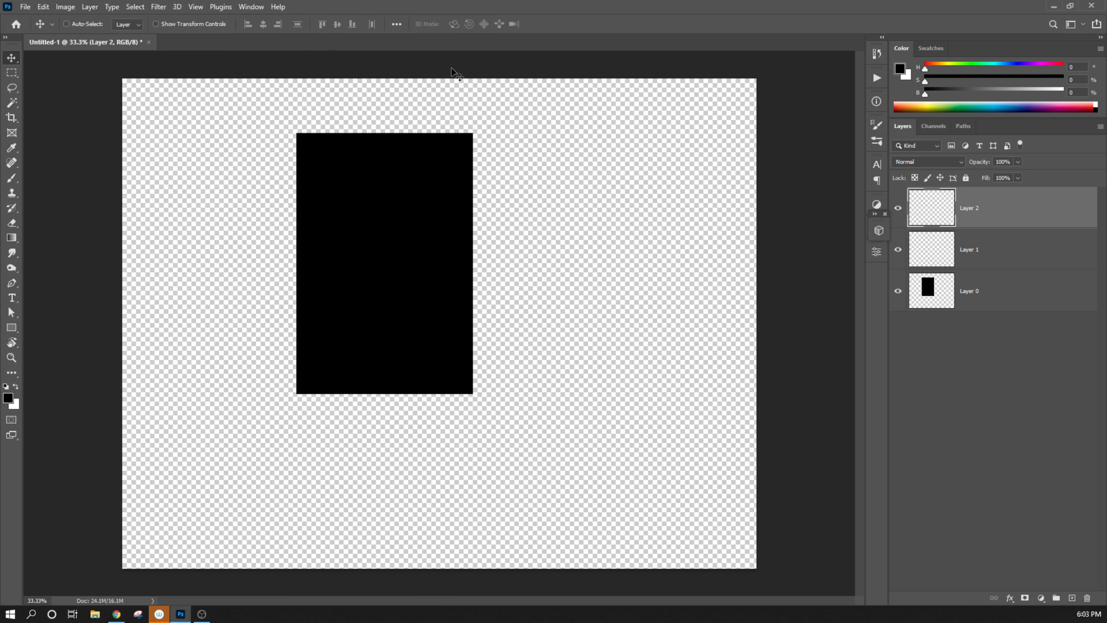
click(1100, 127)
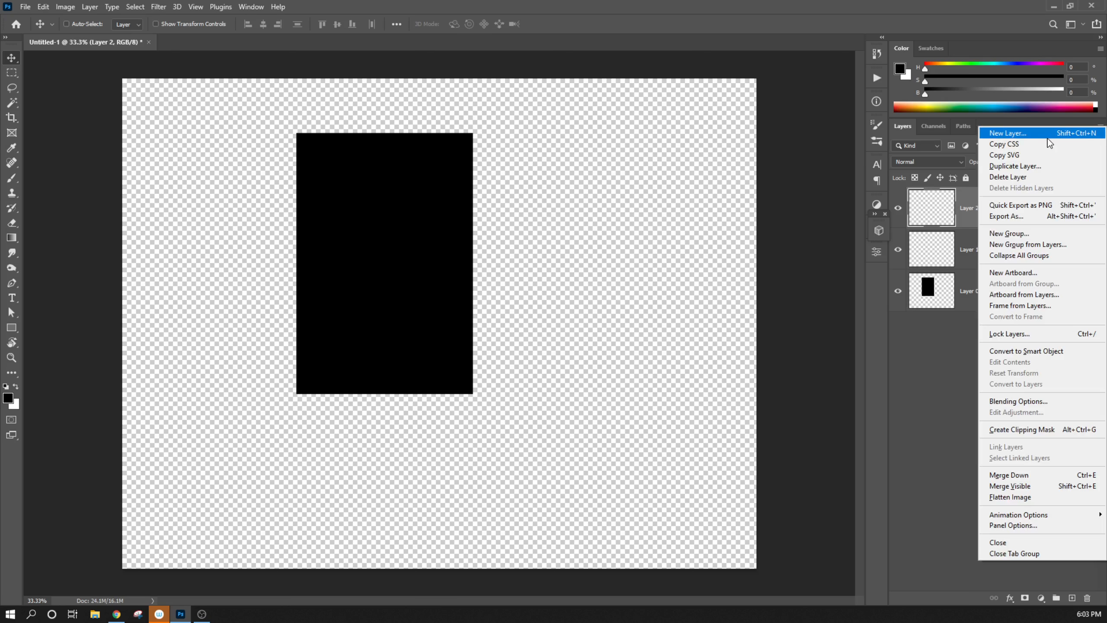
click(937, 402)
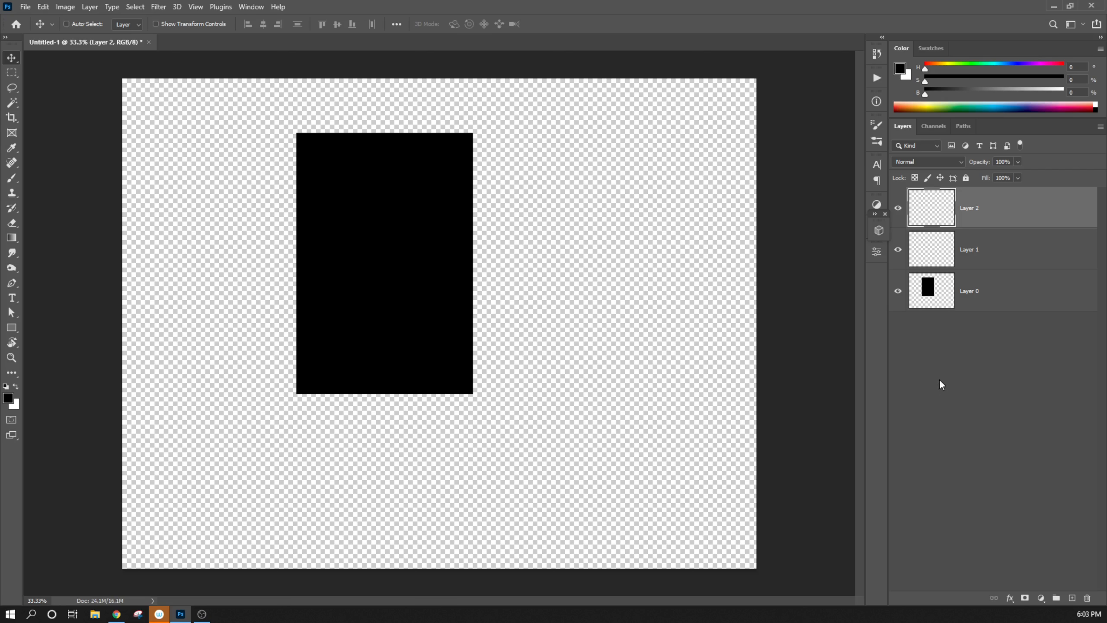
Switch the active layer among Layer 0, Layer 1 and Layer 2, finishing with Layer 1 active
click(979, 264)
click(990, 293)
click(988, 249)
click(997, 209)
click(998, 294)
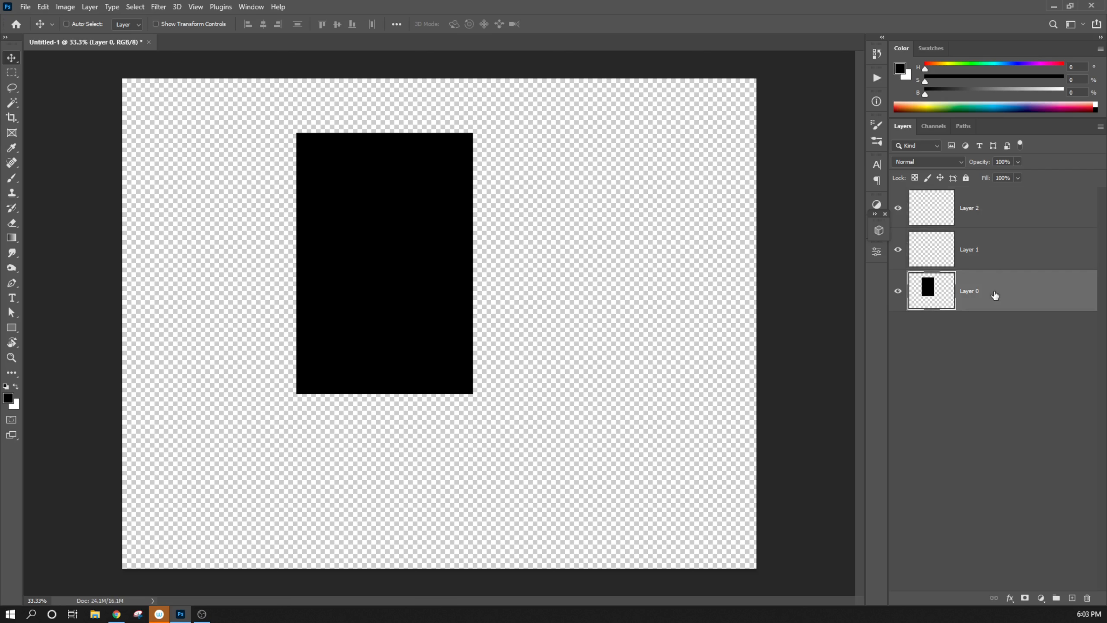
click(995, 253)
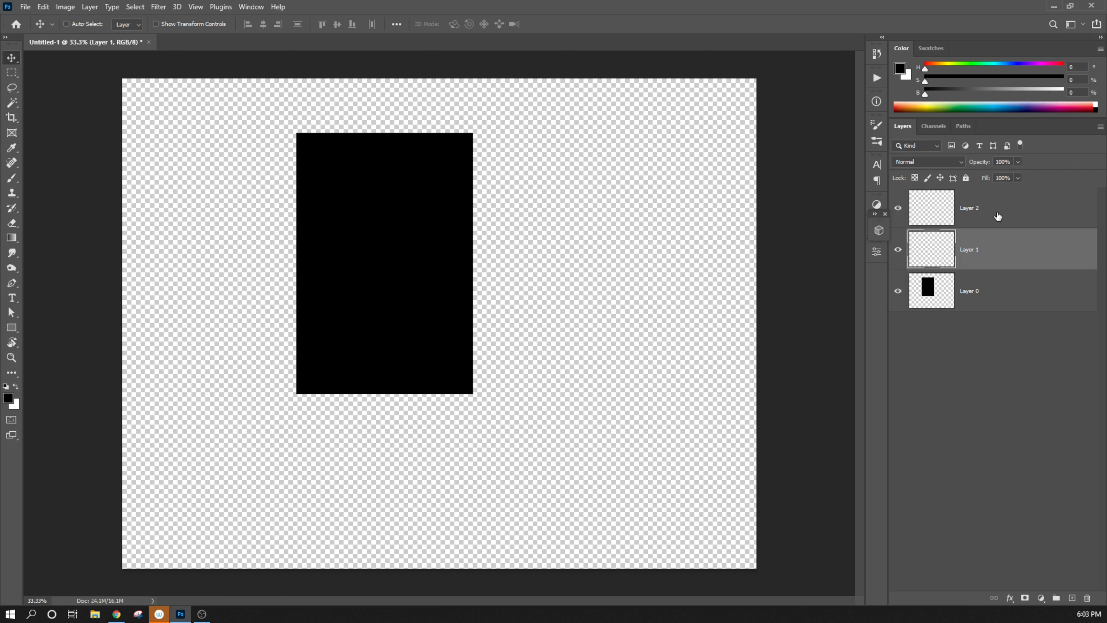
click(999, 217)
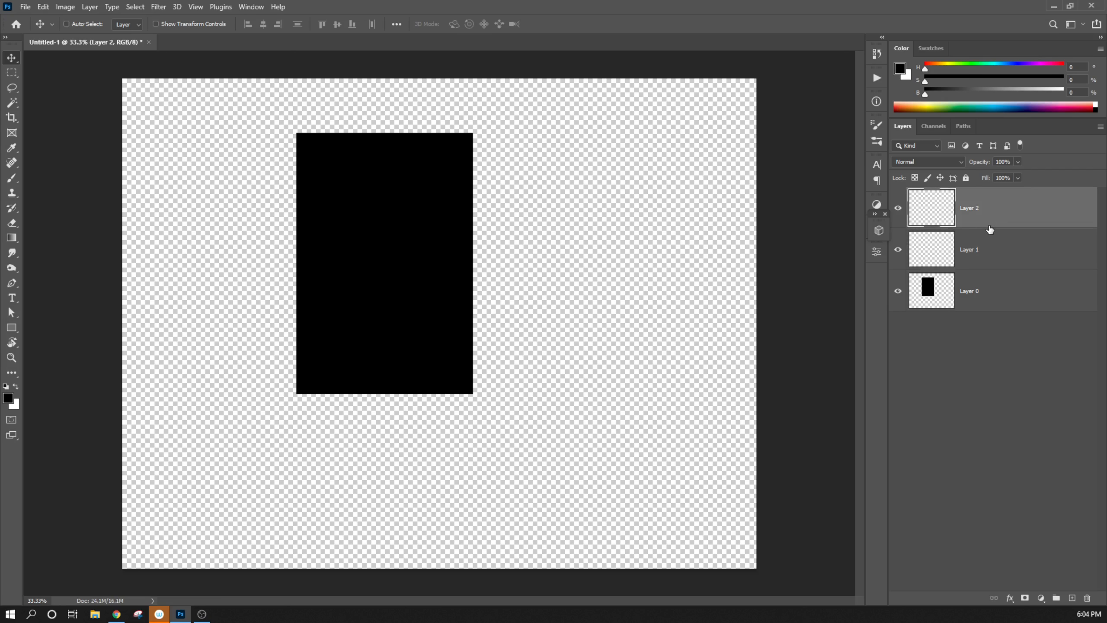
click(973, 251)
click(953, 217)
click(1000, 250)
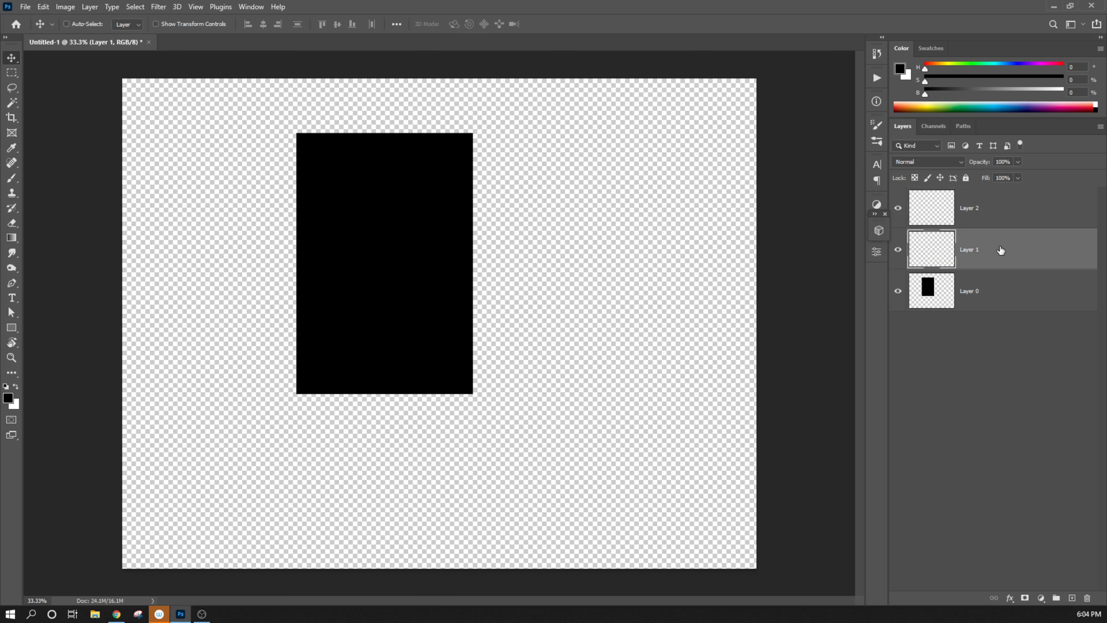
click(1002, 217)
click(1002, 260)
click(1002, 207)
click(988, 249)
click(994, 204)
click(981, 252)
Draw a nearly circular selection with the Elliptical Marquee tool, overlapping the black rectangle's lower-right corner
key(m)
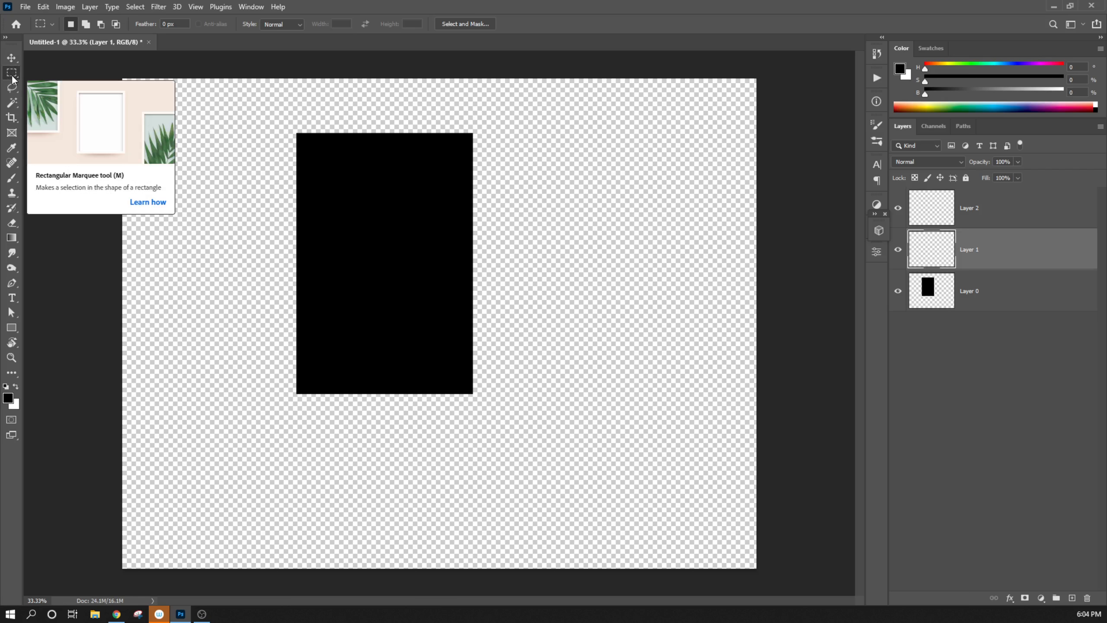
key(shift+m)
drag(443, 237, 658, 451)
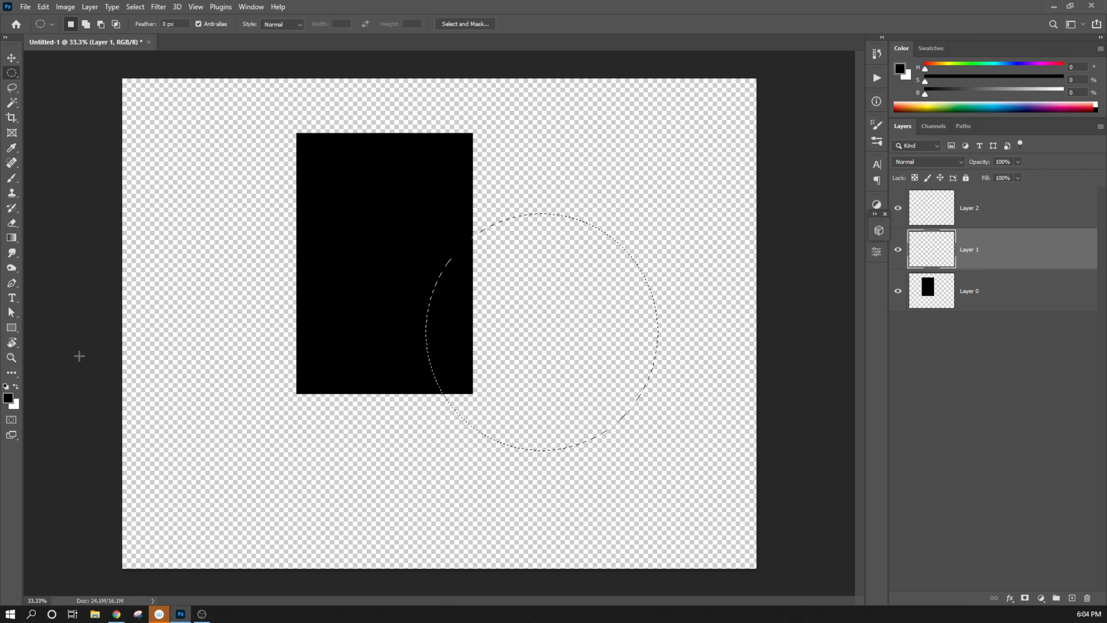
Change the foreground colour to a turquoise with 81% saturation and 87% brightness
click(9, 397)
drag(522, 370, 592, 328)
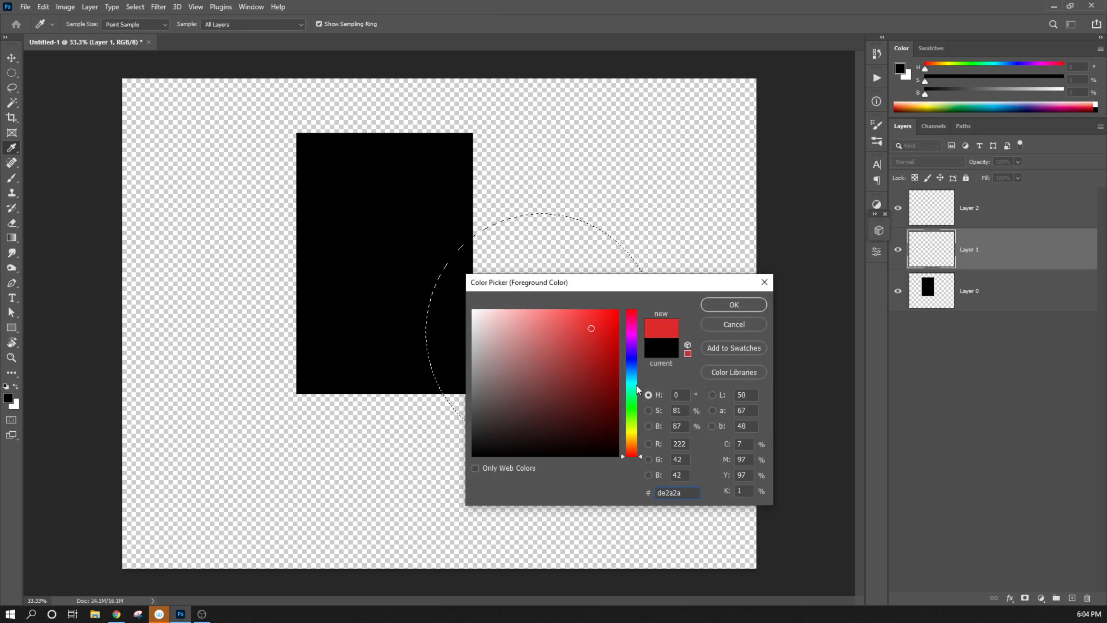
click(633, 383)
click(734, 304)
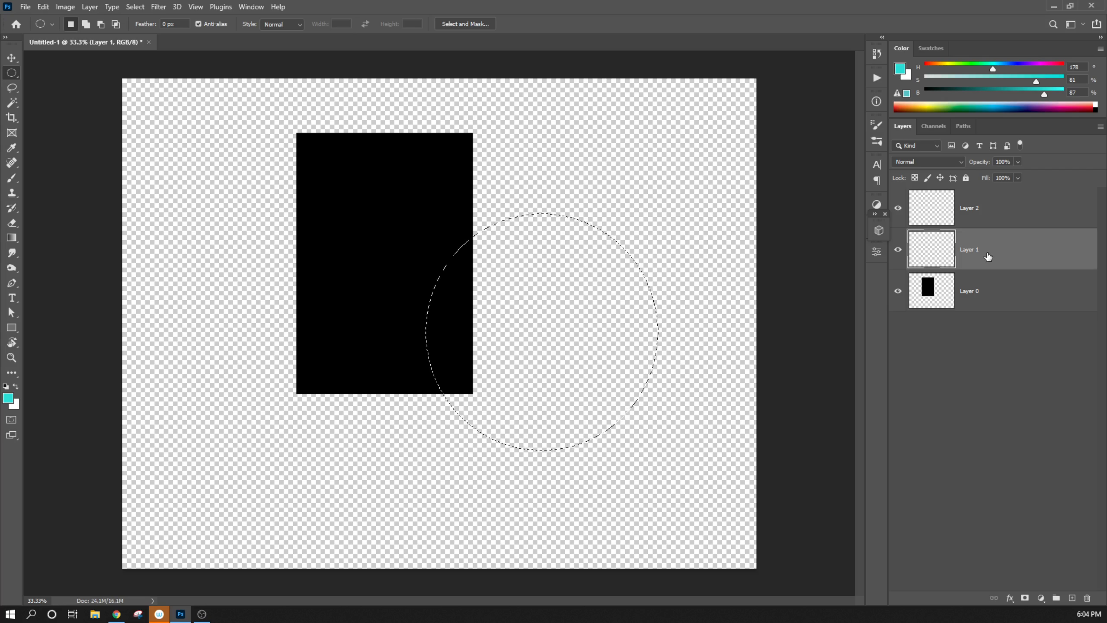
Fill the circular selection on Layer 1 with the foreground colour at 100% opacity and deselect it
key(shift+F5)
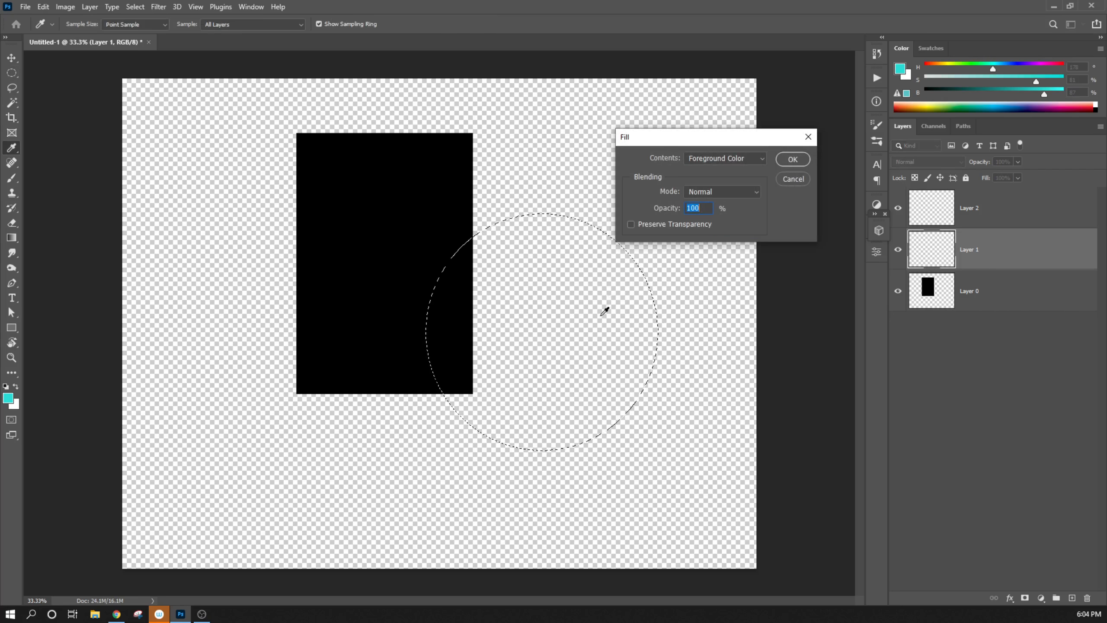
key(Return)
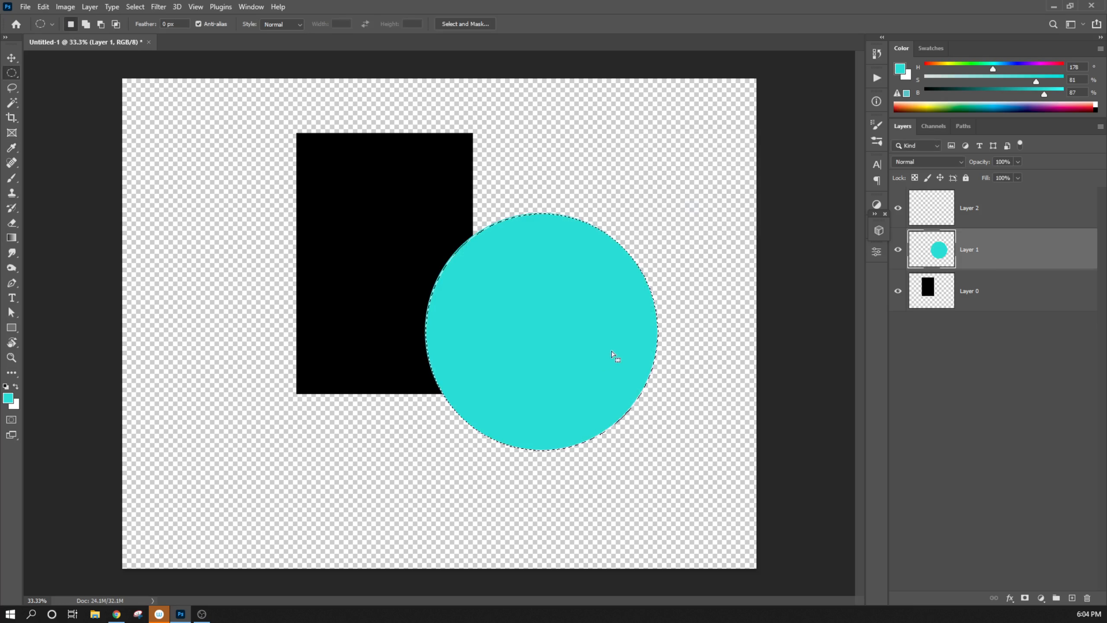
key(ctrl+d)
Move the turquoise circle slightly down and left, and move Layer 0's black rectangle down and left as well
key(v)
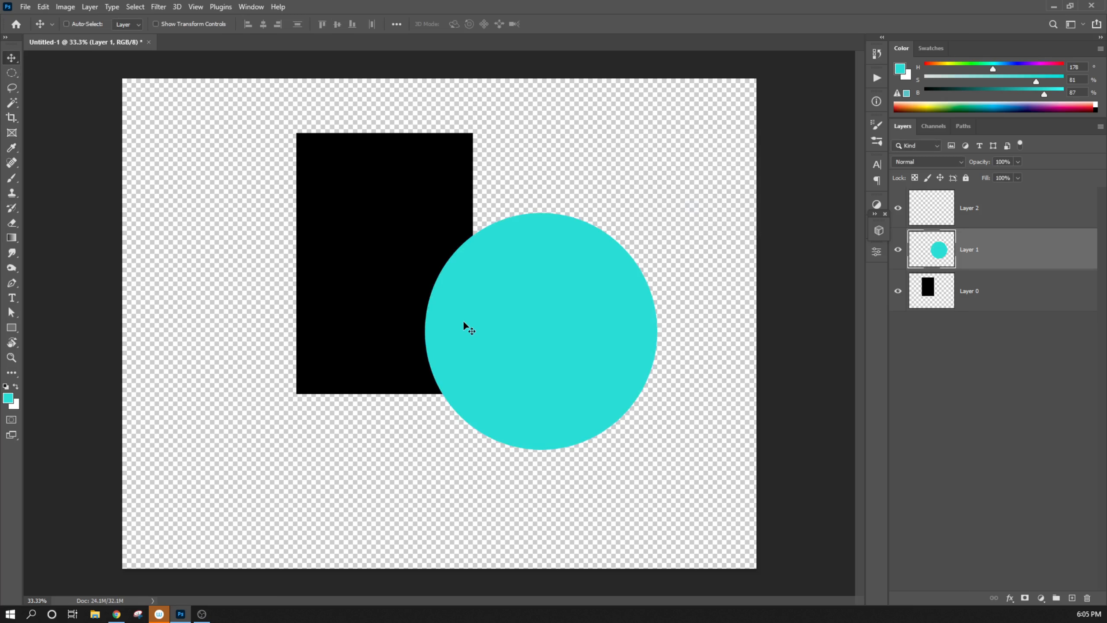
drag(491, 349, 466, 375)
click(933, 301)
drag(338, 284, 332, 311)
Make Layer 1 active and move the circle farther left so it overlaps more of the rectangle
click(992, 261)
click(991, 308)
drag(509, 338, 476, 347)
click(1022, 267)
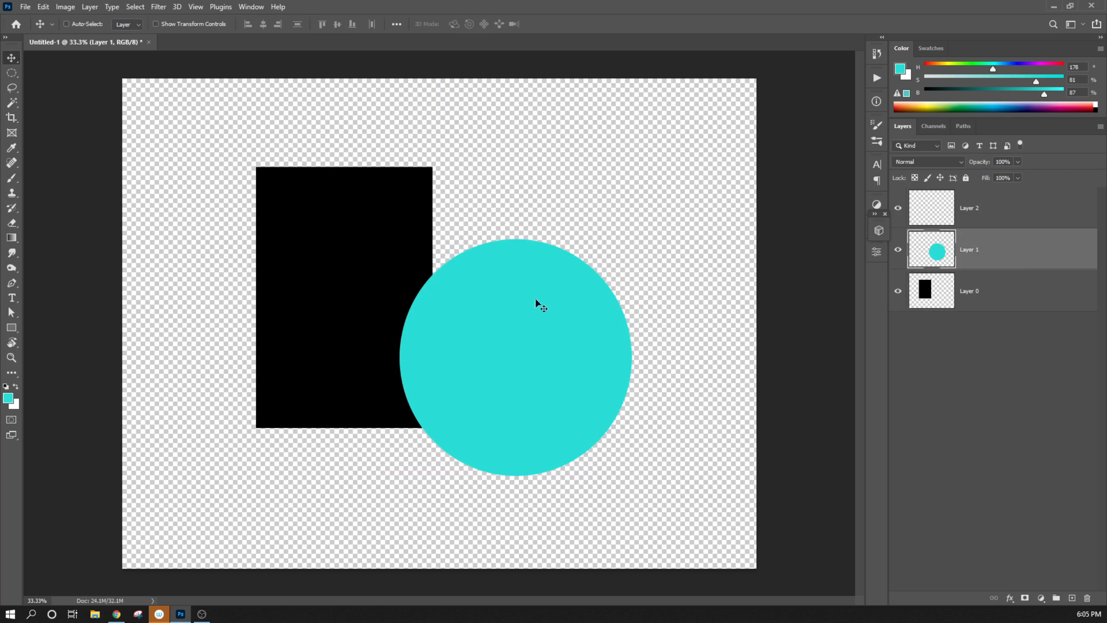
drag(346, 262, 354, 304)
drag(555, 383, 510, 351)
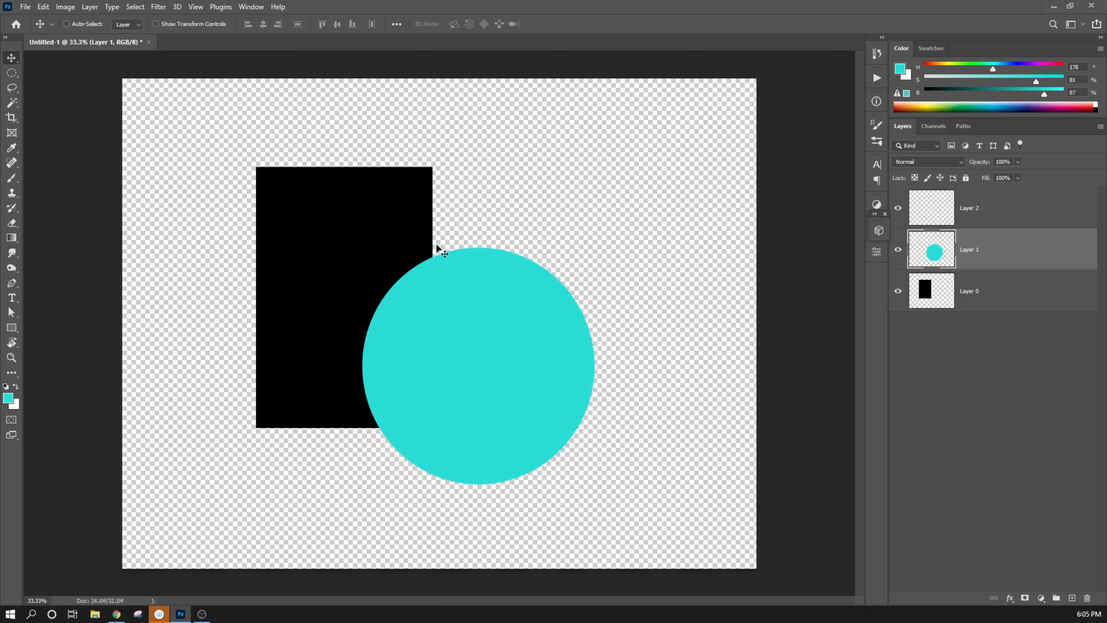
Use the Move tool's Auto-Select to pick the shapes on the canvas, nudging the circle right and the rectangle left
key(ctrl)
key(ctrl)
key(ctrl)
key(ctrl)
ctrl+click(303, 252)
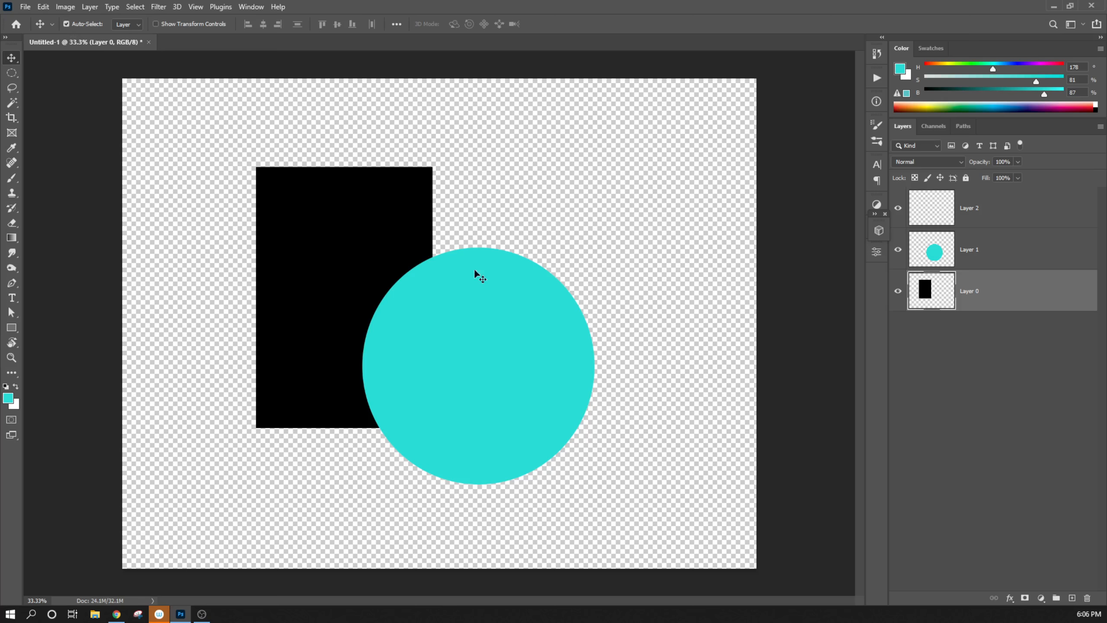
mouse_move(475, 271)
mouse_down()
mouse_move(508, 214)
mouse_move(474, 256)
mouse_move(483, 275)
mouse_up()
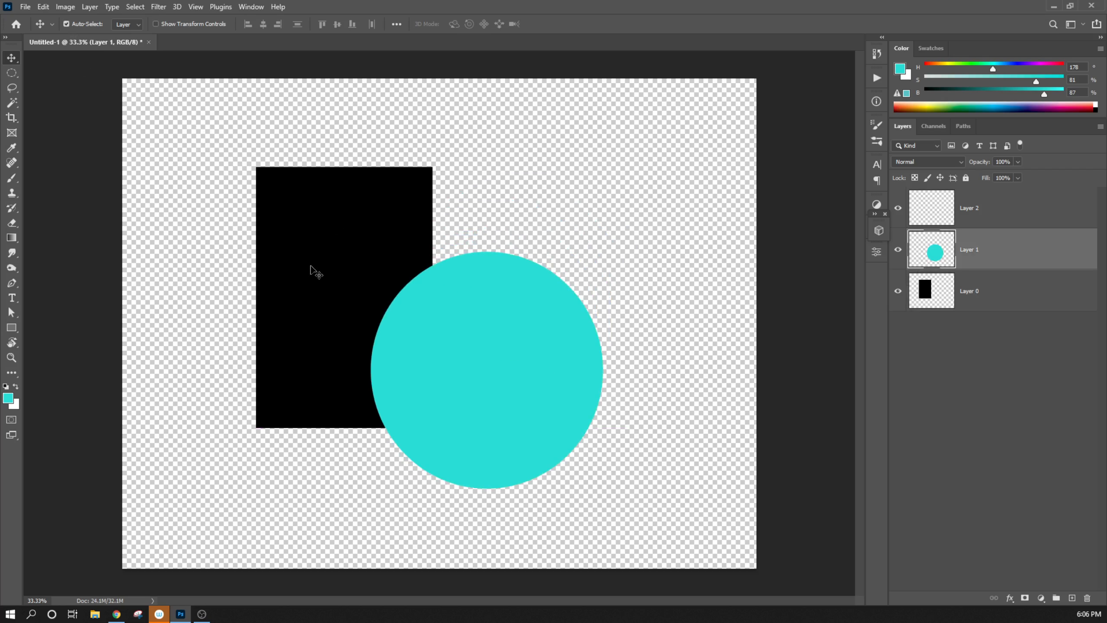
drag(329, 222, 313, 222)
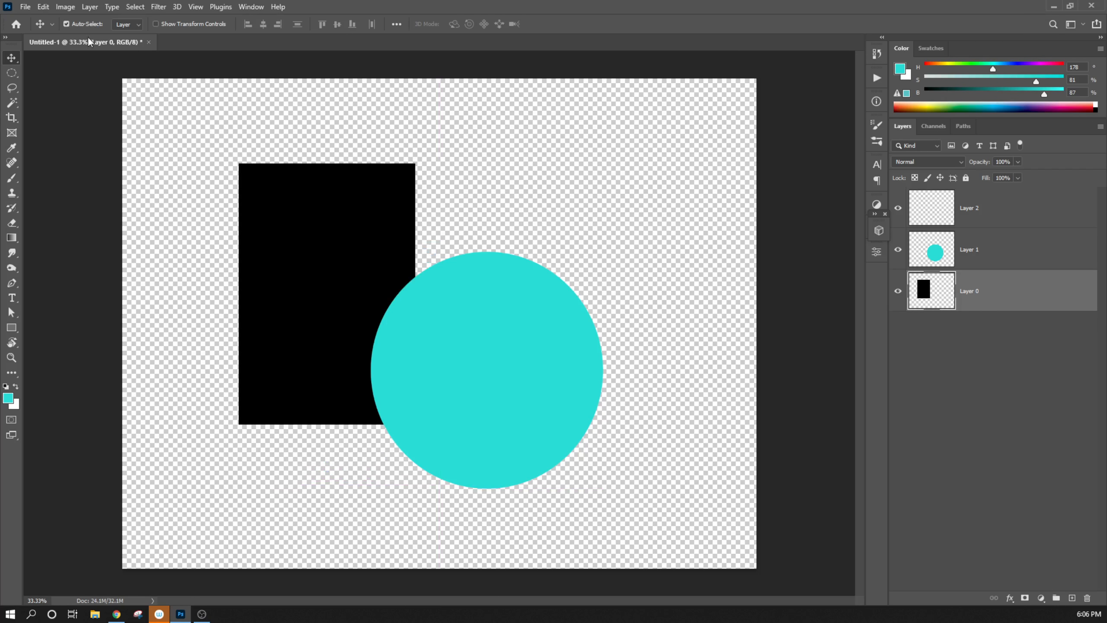
Turn off the Move tool's Auto-Select option and move the rectangle on Layer 0 slightly right and down
click(66, 23)
drag(341, 257, 507, 324)
drag(369, 295, 371, 318)
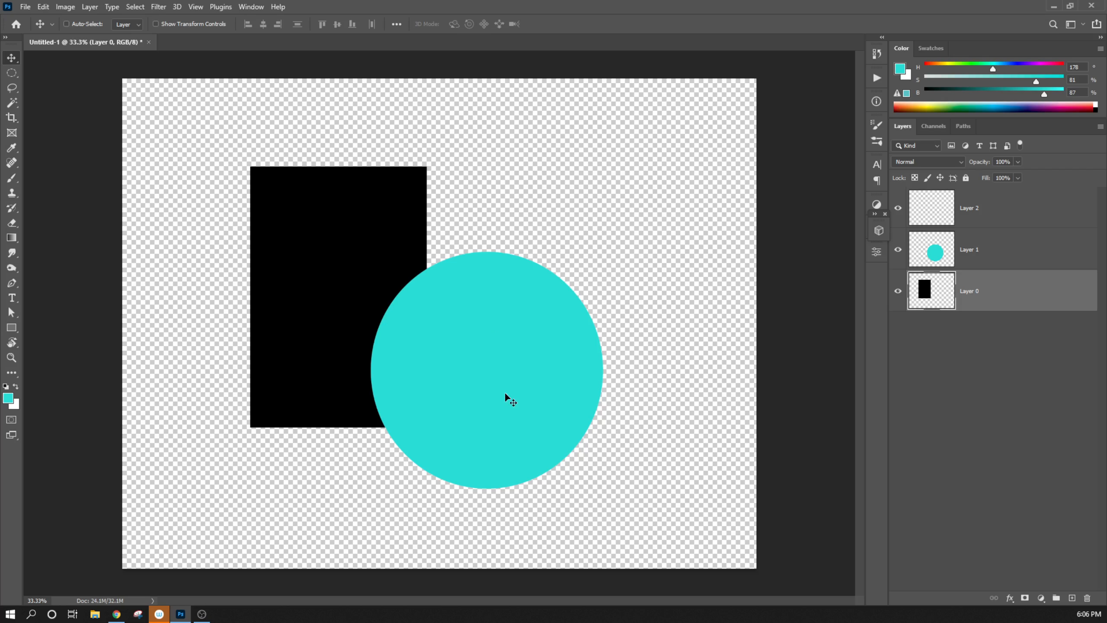
Temporarily auto-select the circle's layer from the canvas, and move the circle left and back to the right
key(ctrl)
drag(493, 356, 452, 362)
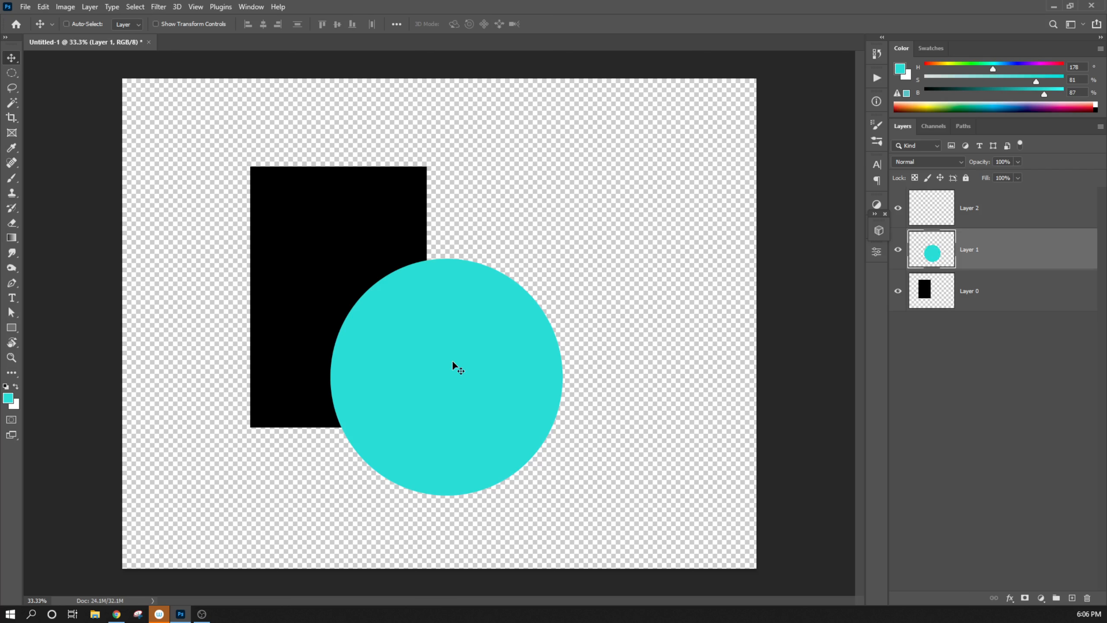
drag(338, 224, 382, 220)
Move Layer 0's rectangle up and left, and Layer 1's circle down and left over the rectangle's lower-right corner
click(968, 292)
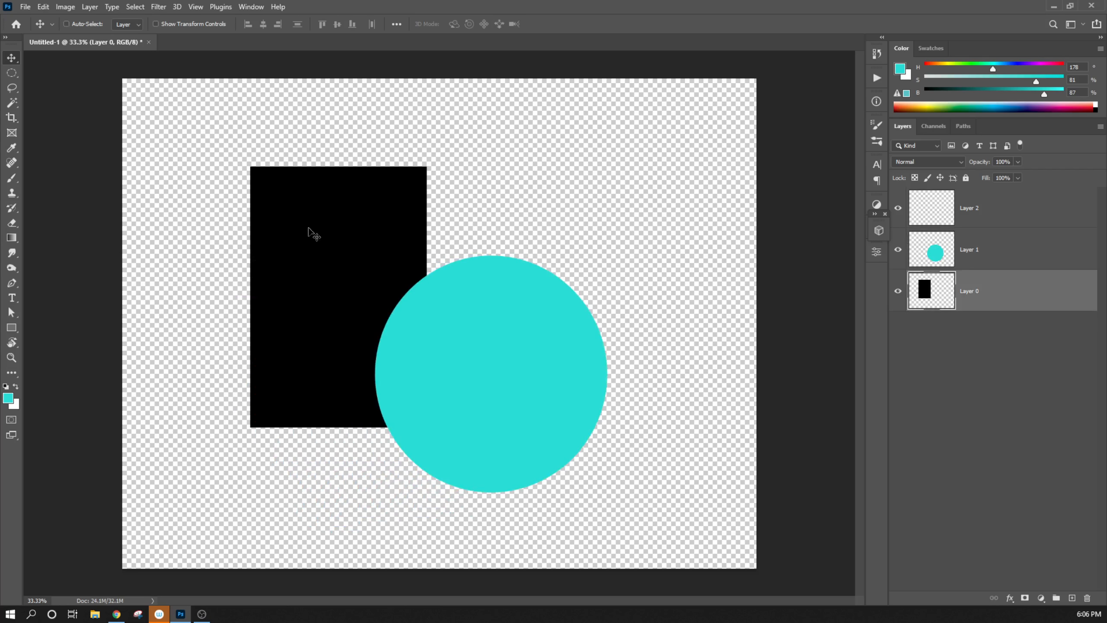
drag(312, 235, 260, 209)
click(1003, 257)
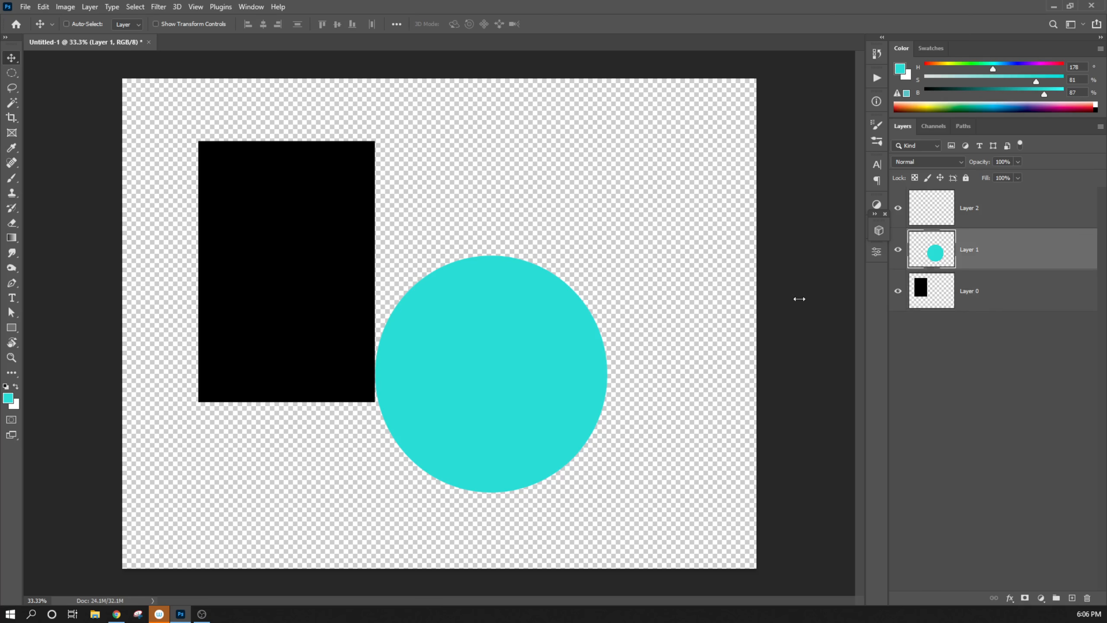
drag(568, 337, 499, 364)
With Layer 2 active, draw a triangular Polygonal Lasso selection from the circle's centre toward the canvas's right side
click(1005, 217)
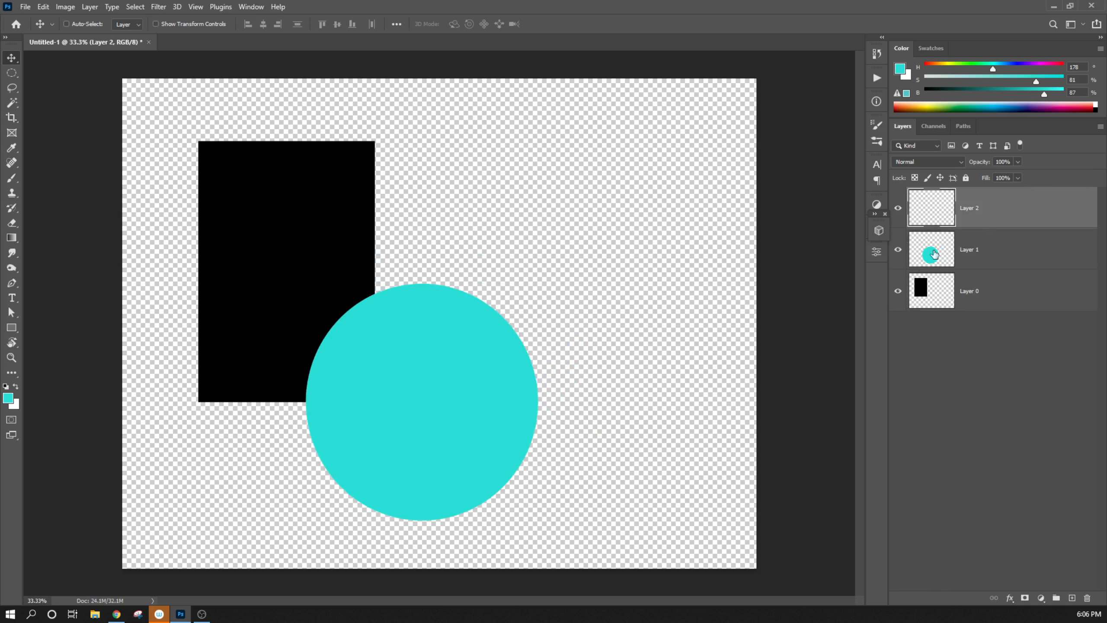
click(14, 94)
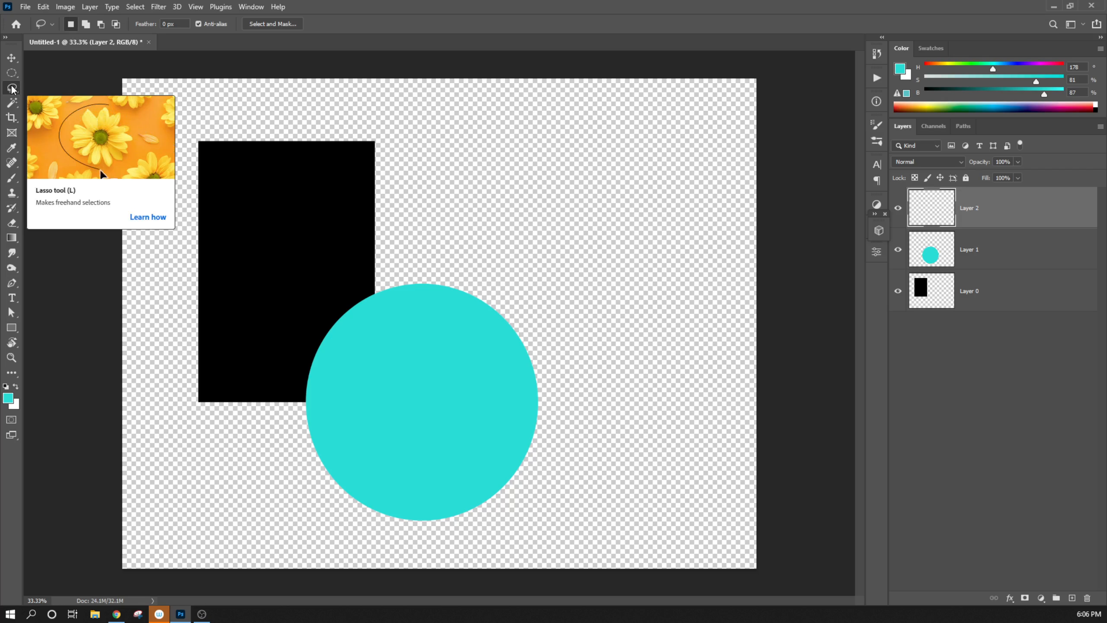
key(shift+l)
click(424, 358)
click(578, 160)
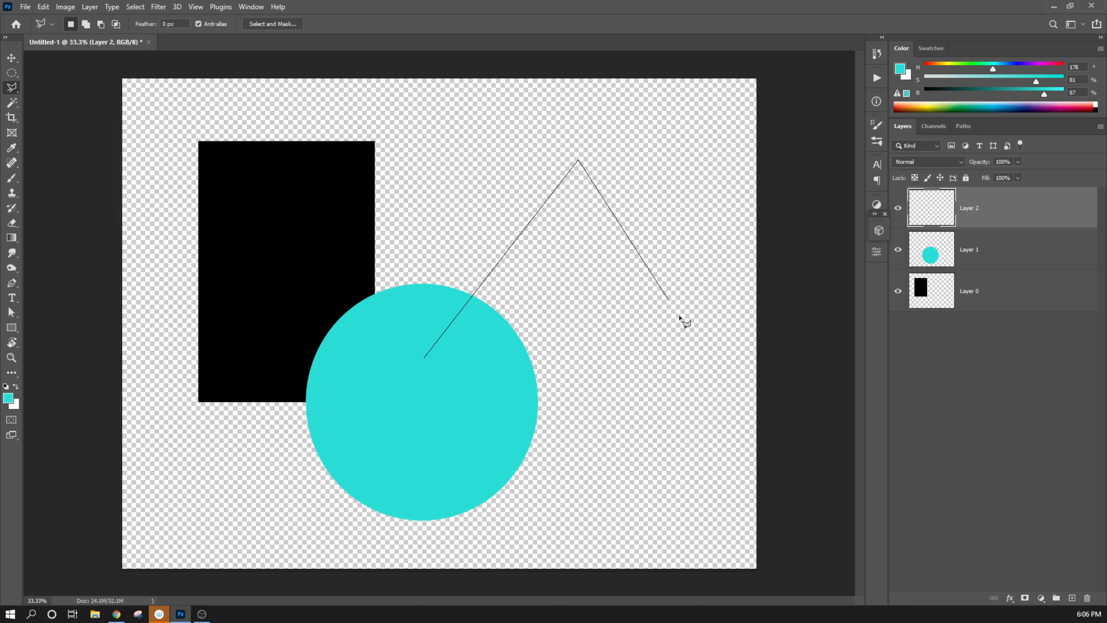
double_click(725, 361)
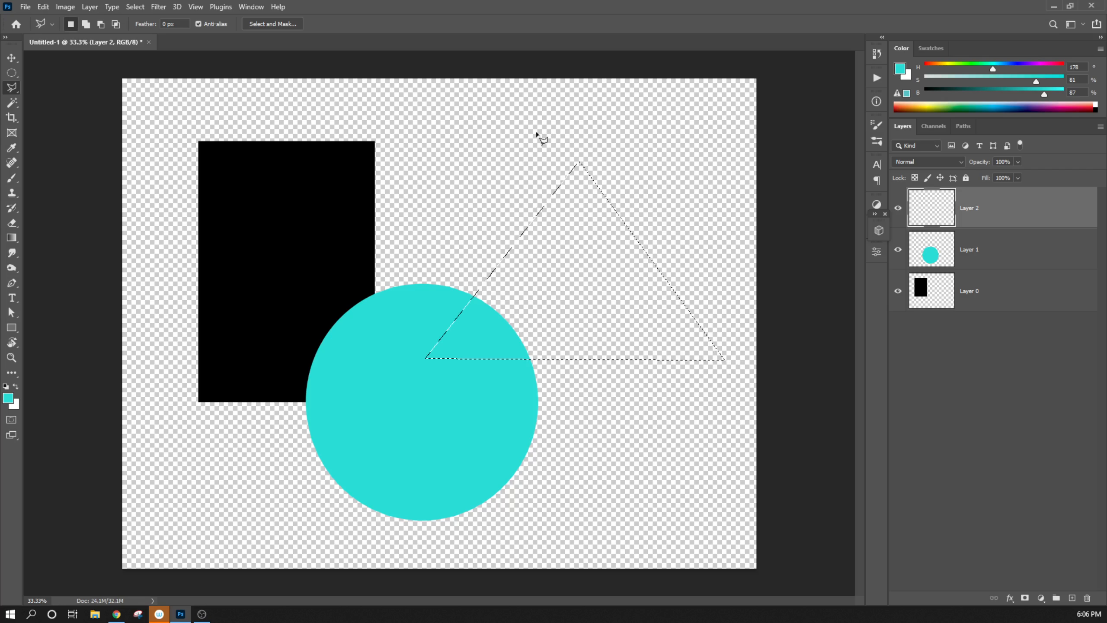
Set the foreground colour to yellow (H 60, S 99, B 91), fill the triangular selection on Layer 2 and deselect it
click(938, 103)
drag(1039, 81, 1061, 79)
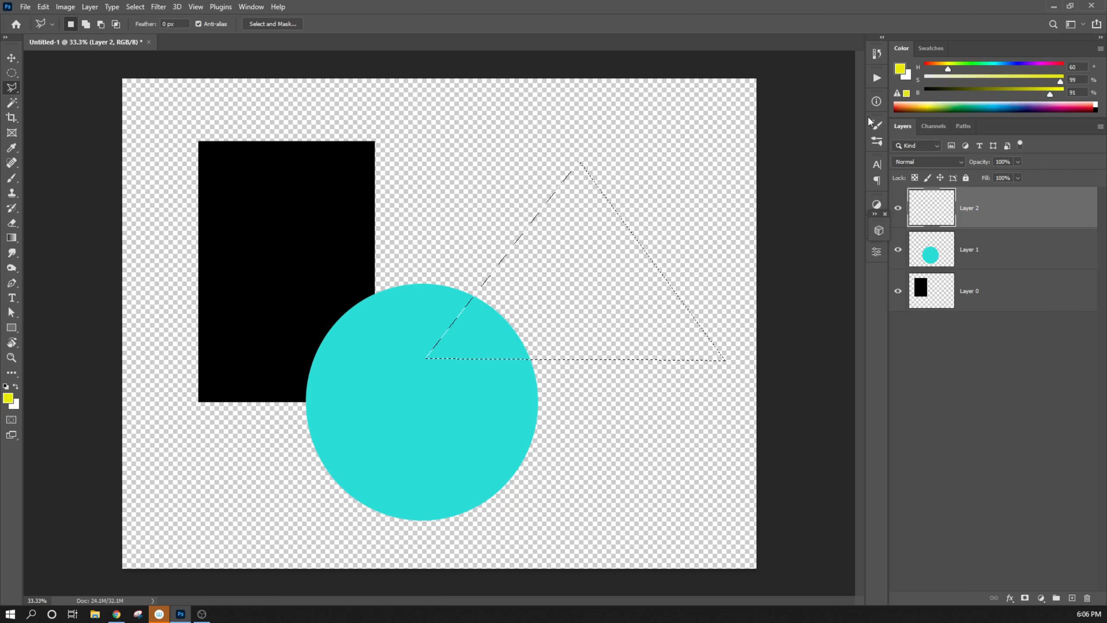
key(shift+F5)
key(Return)
key(ctrl+d)
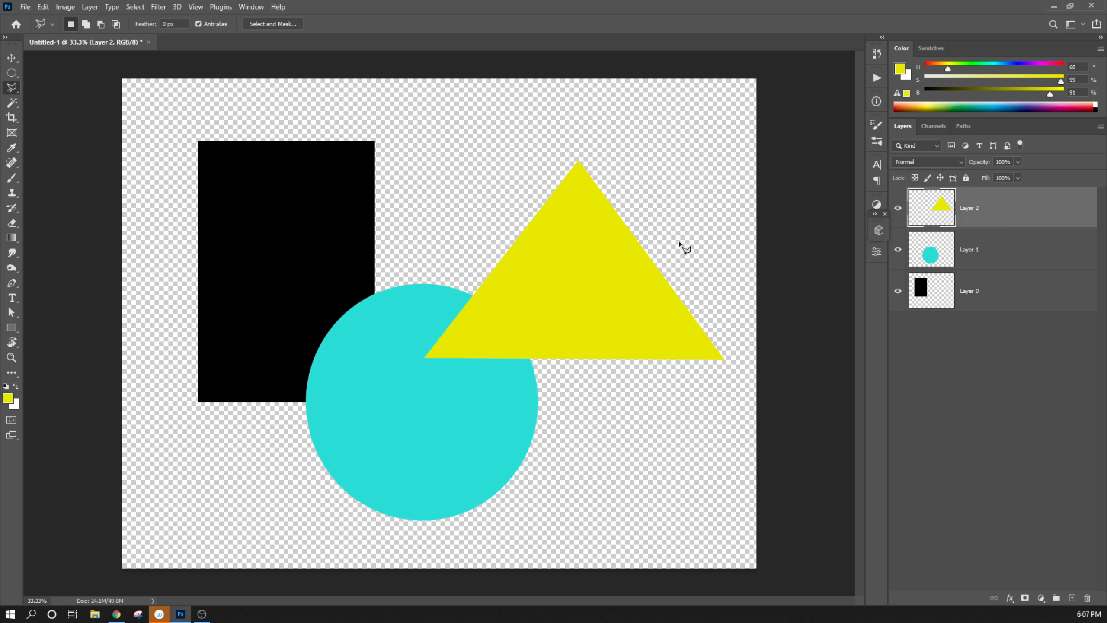
Move the yellow triangle down and left, and shift Layer 1's circle to the right behind the triangle
key(v)
drag(585, 226, 512, 275)
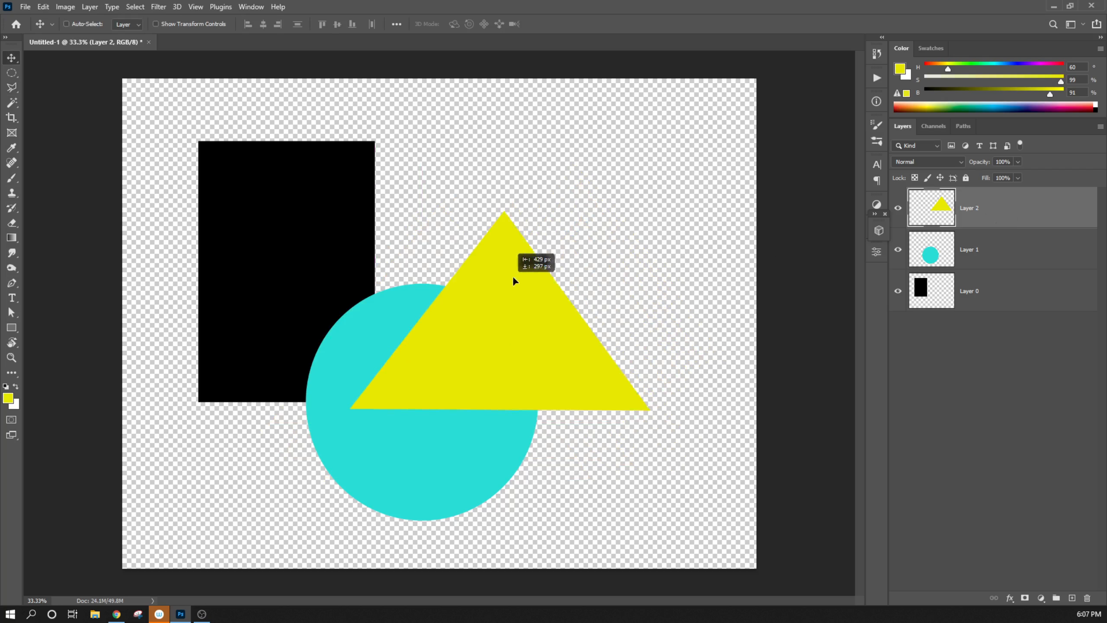
click(974, 260)
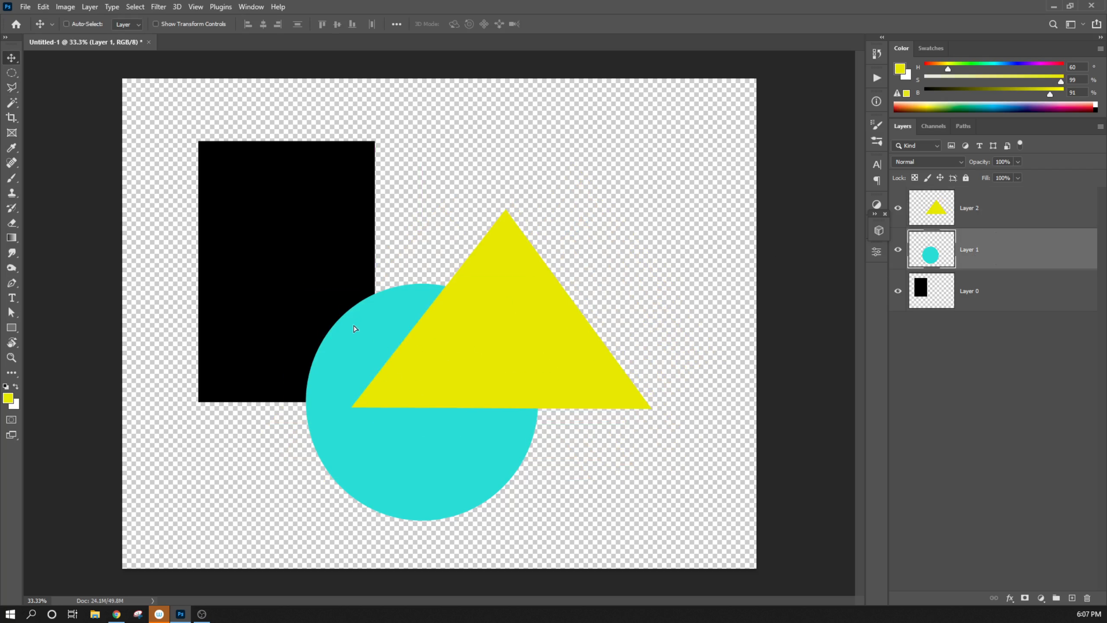
drag(354, 328, 501, 229)
drag(316, 275, 353, 331)
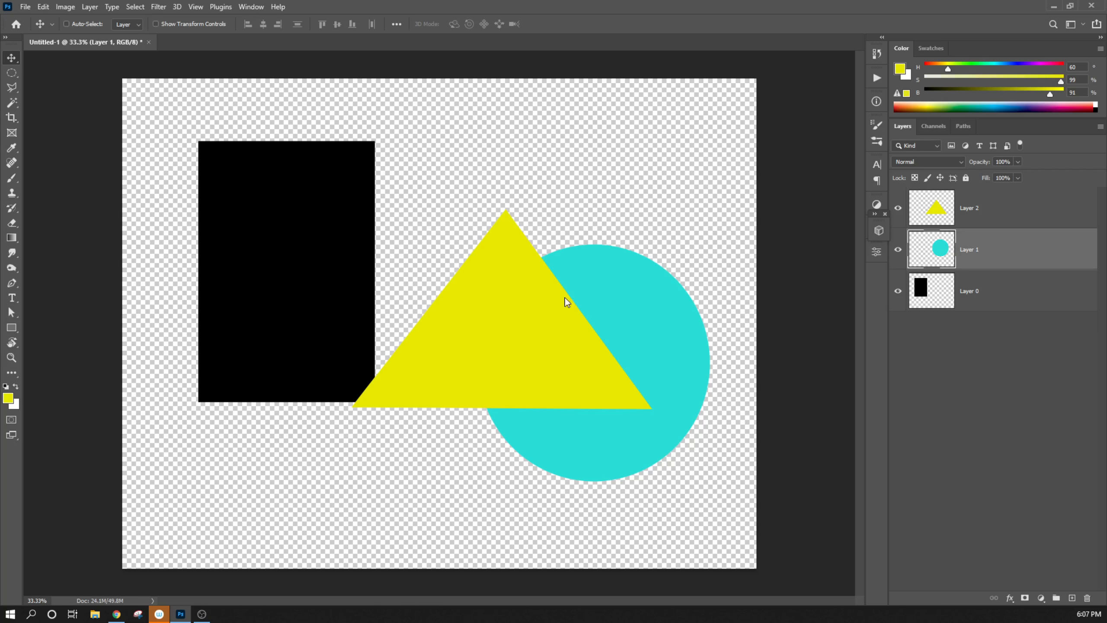
Move Layer 0's rectangle down, and bring Layer 1's circle back left so it overlaps the rectangle
click(999, 287)
drag(331, 267, 345, 358)
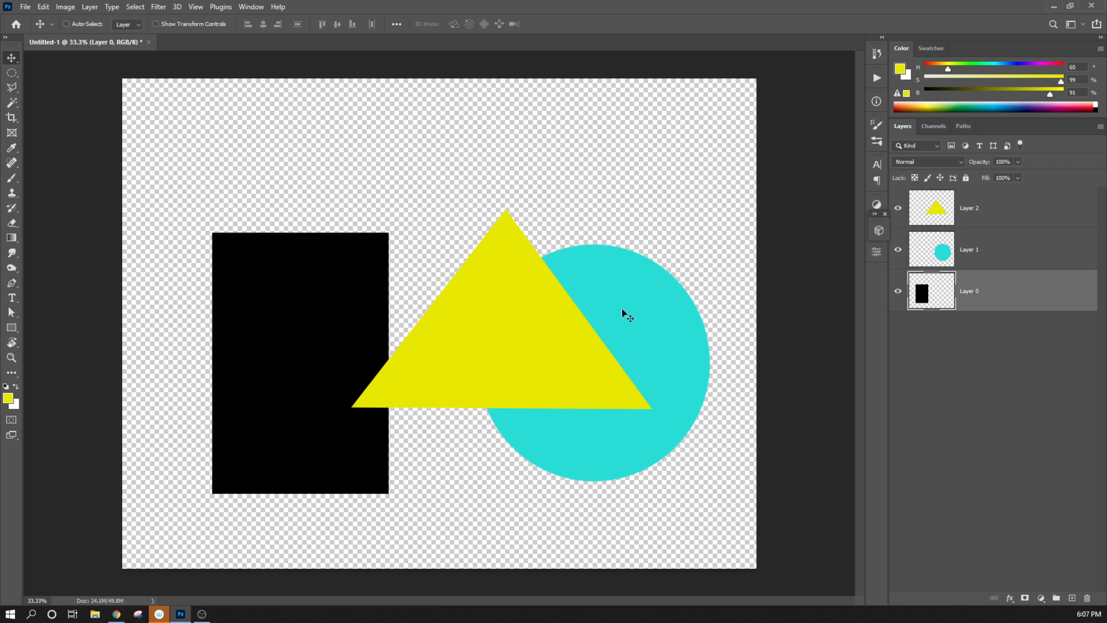
click(998, 257)
drag(605, 293, 426, 312)
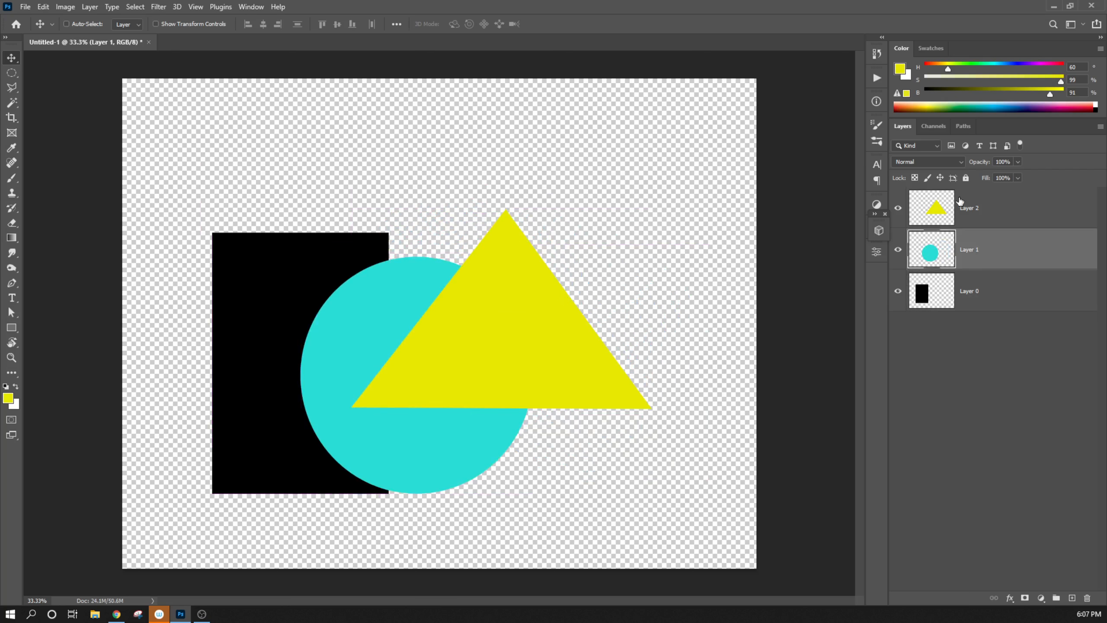
Reorder the layers so the triangle's Layer 2 sits between Layer 1 and Layer 0
click(981, 213)
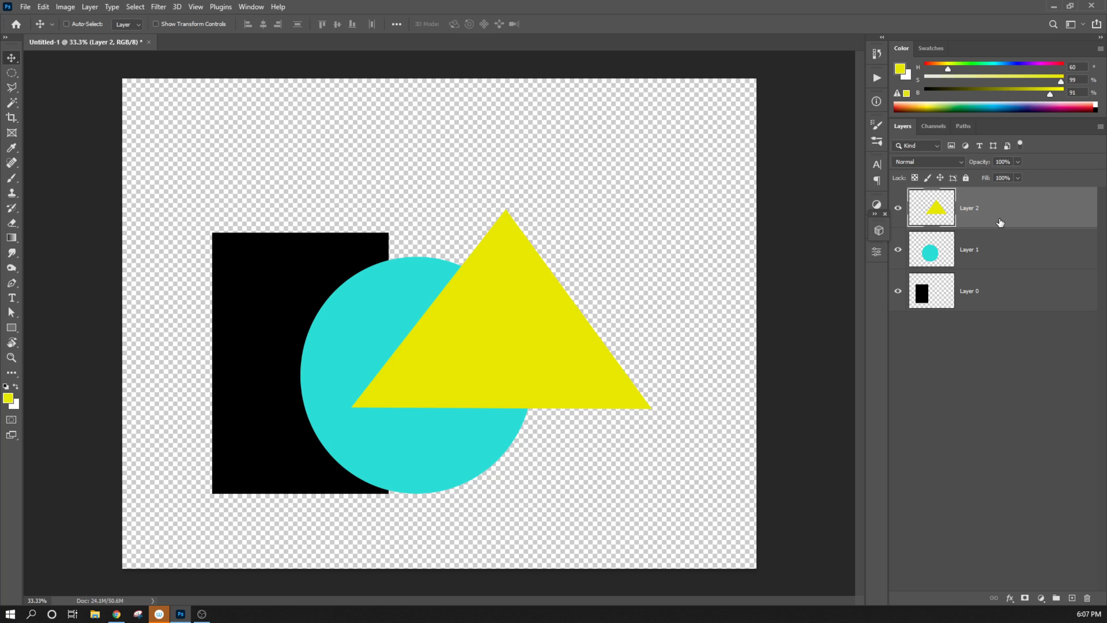
drag(1000, 222, 998, 269)
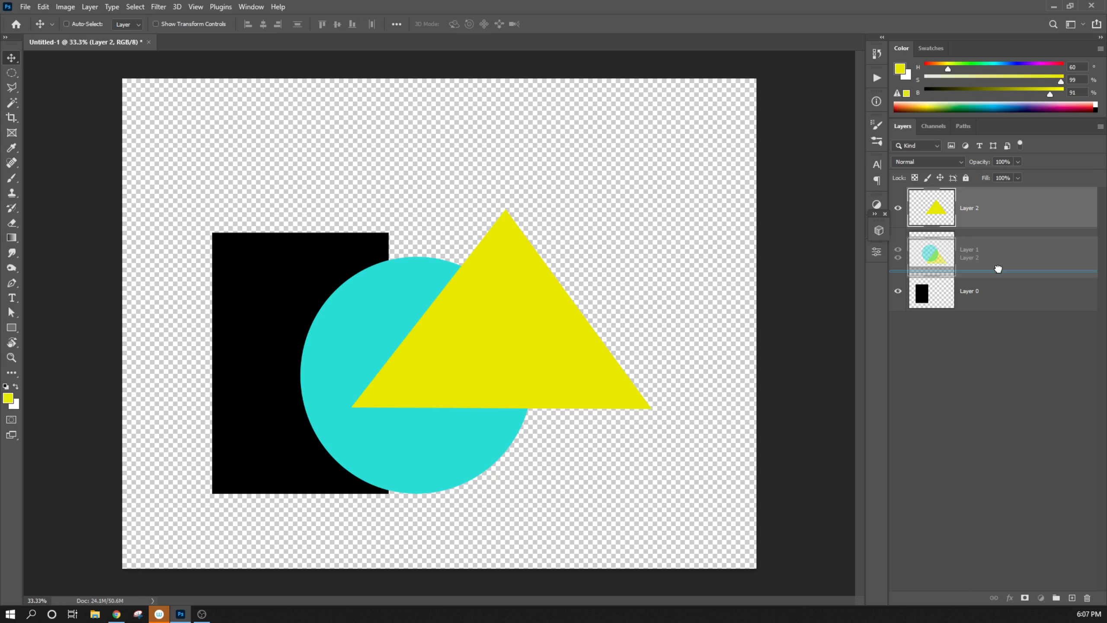
mouse_move(998, 268)
mouse_down()
mouse_move(996, 230)
mouse_move(979, 268)
mouse_up()
Make Layer 1 active and move the circle down and right in front of the triangle
click(942, 207)
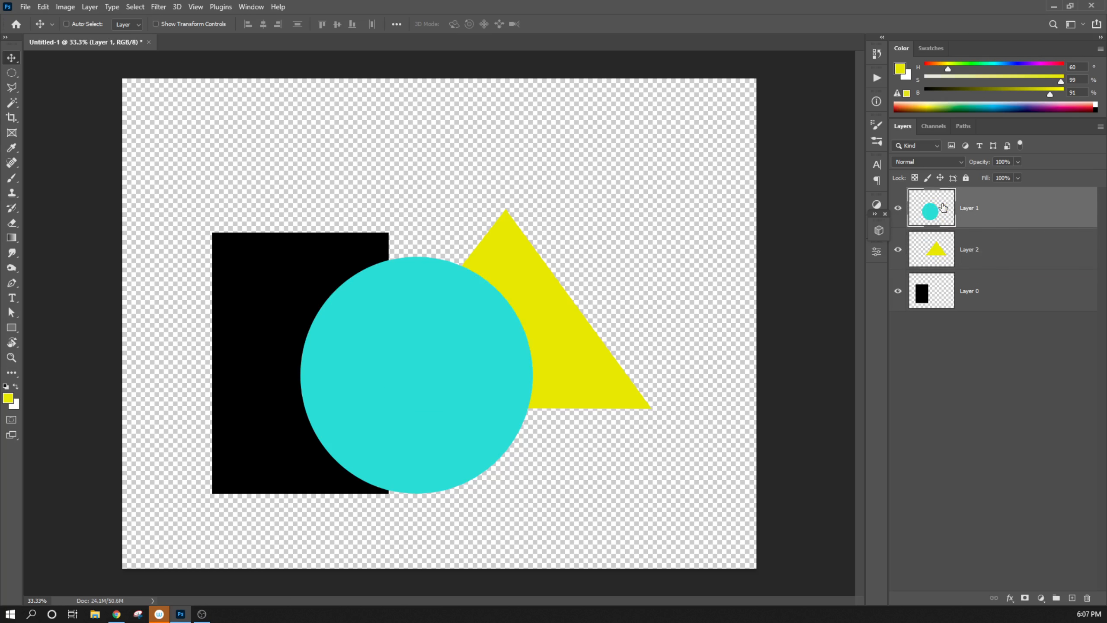
mouse_move(477, 368)
mouse_down()
mouse_move(553, 364)
mouse_move(455, 379)
mouse_move(479, 388)
mouse_up()
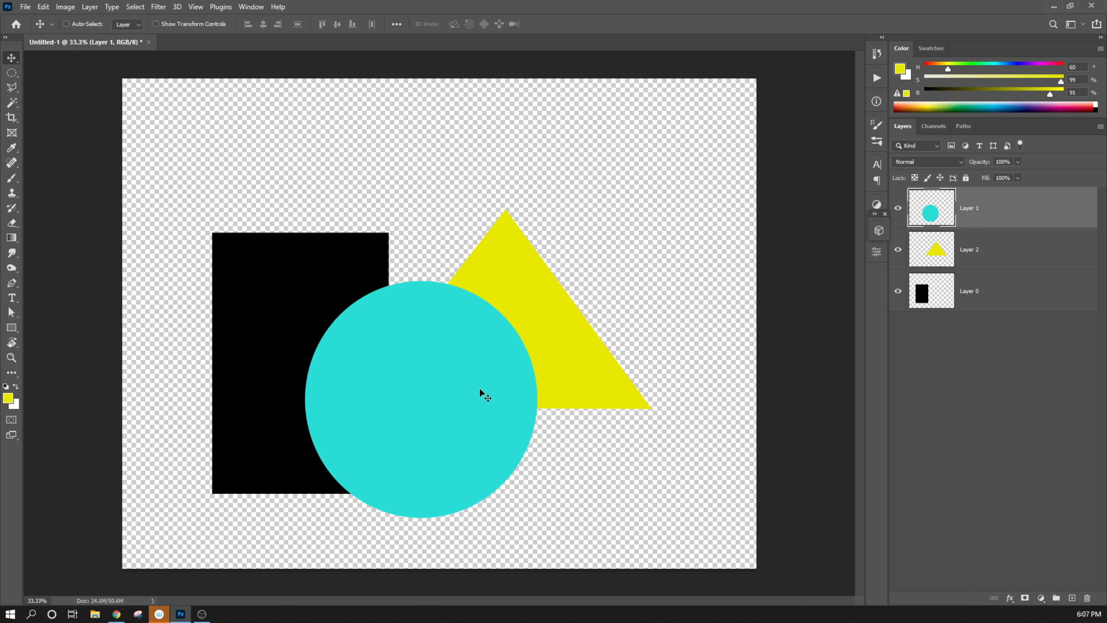
drag(490, 398, 516, 402)
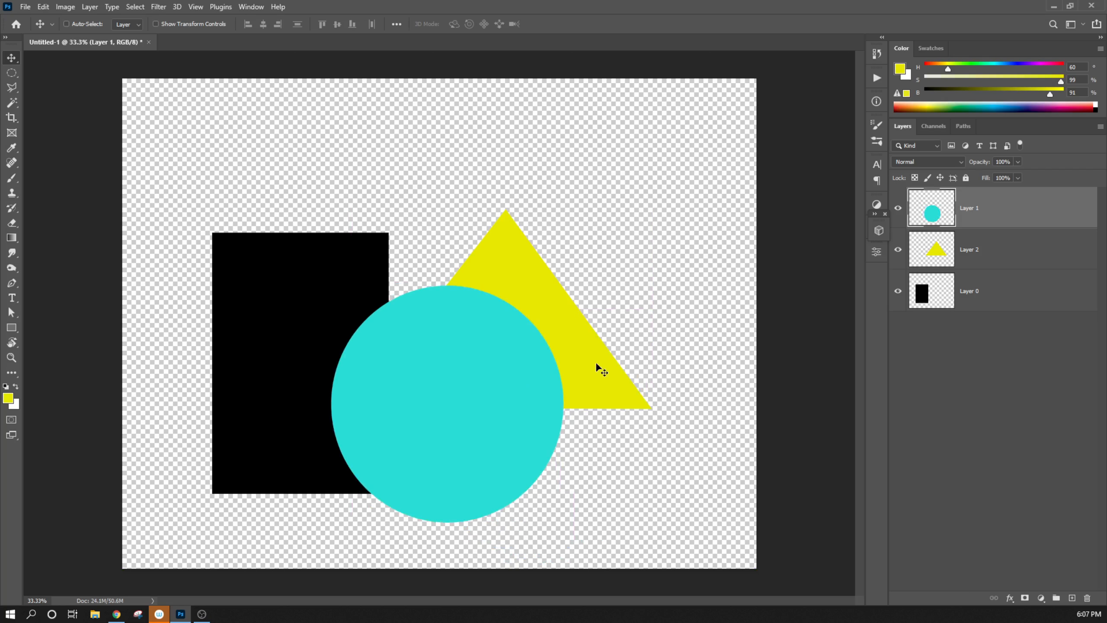
Move the yellow triangle up and right, and place Layer 2 above Layer 1 in the layer stack
click(980, 264)
drag(591, 339, 648, 276)
drag(997, 268, 997, 192)
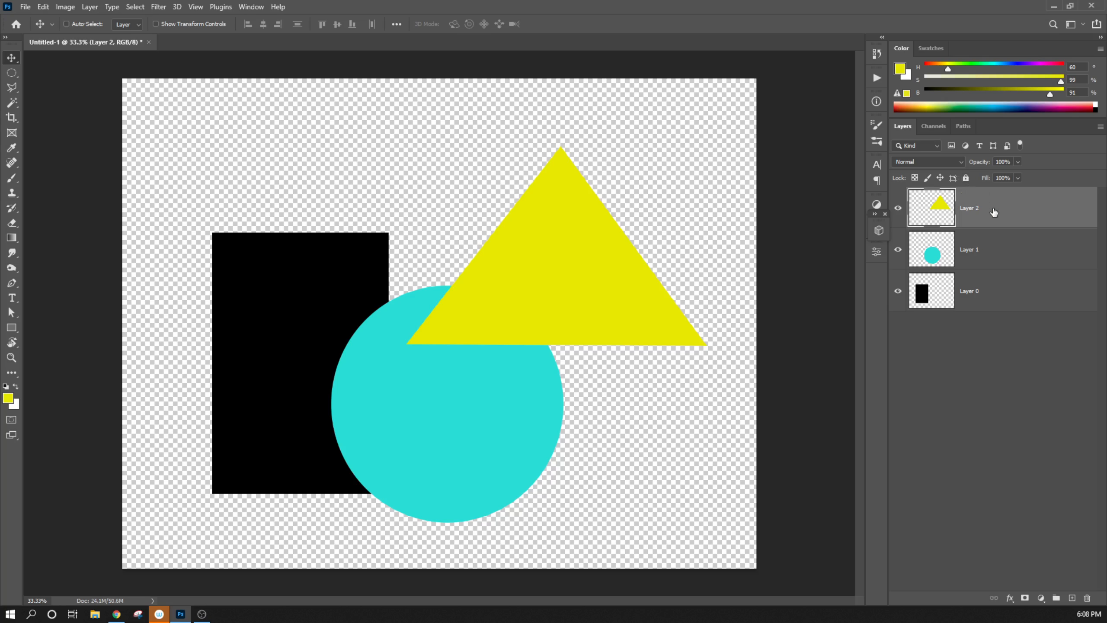
Lock all properties of Layer 2 and try to move its yellow triangle on the canvas
click(965, 177)
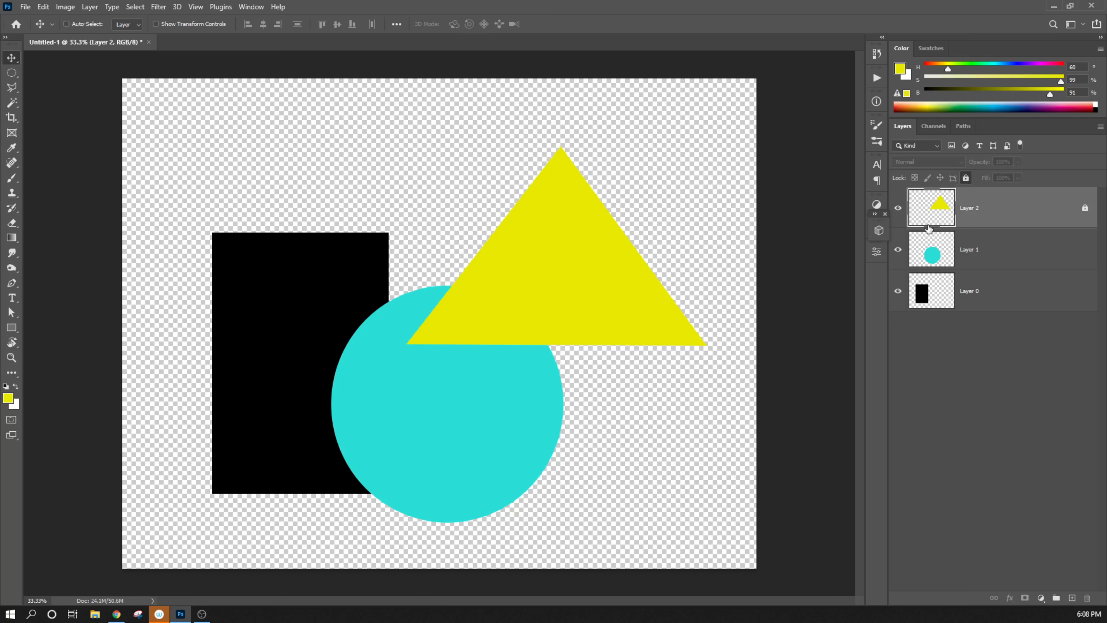
drag(649, 321, 546, 288)
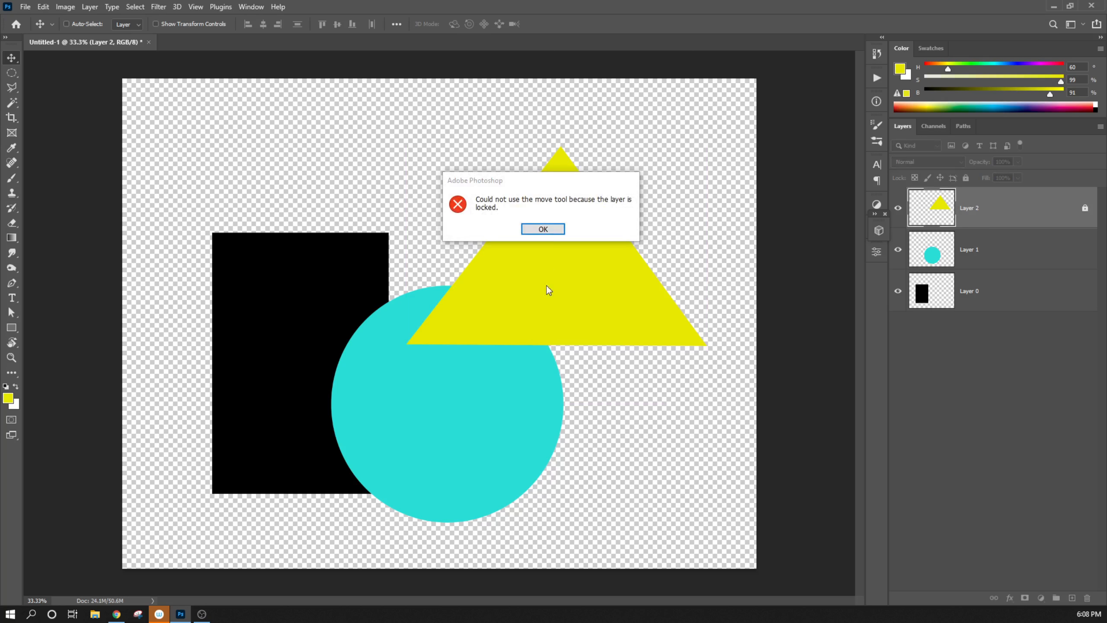
click(541, 234)
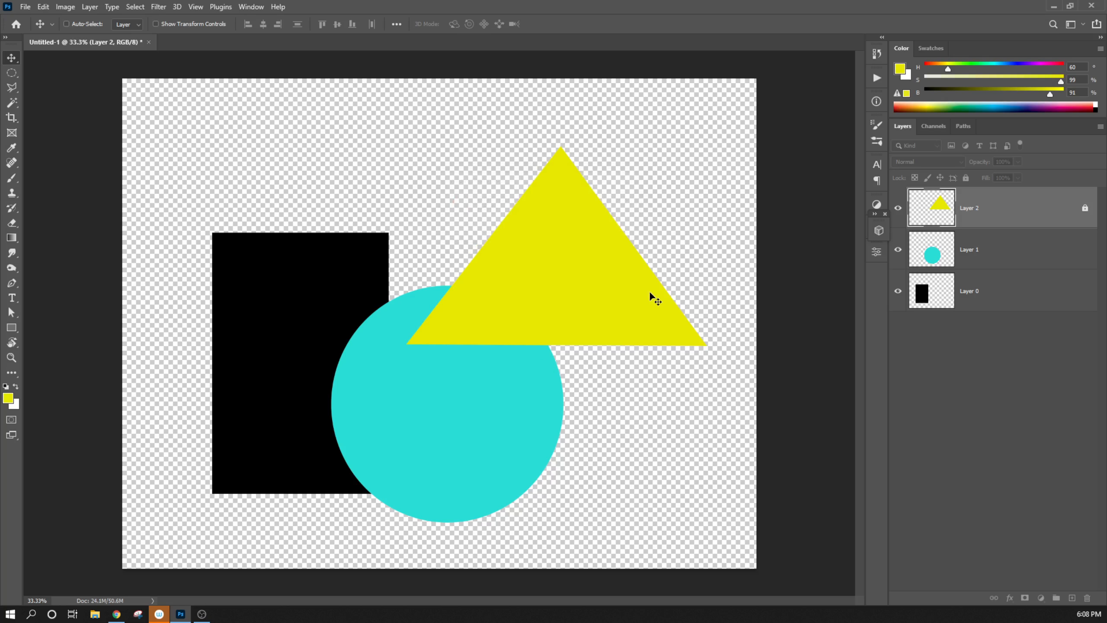
drag(967, 218, 989, 198)
click(562, 338)
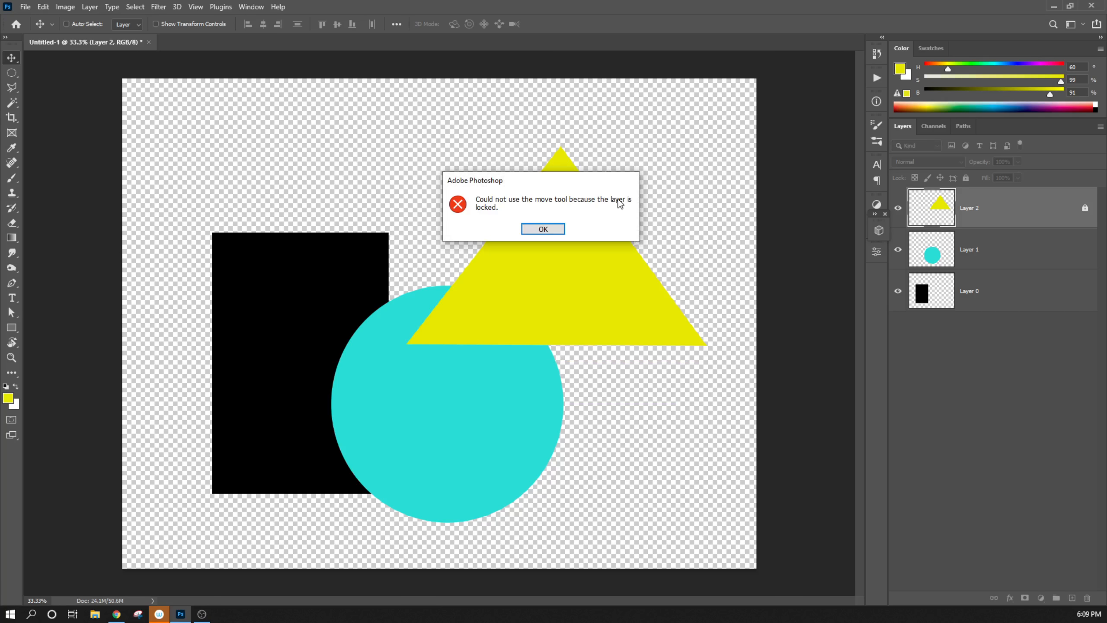
Dismiss the locked-layer alert, unlock Layer 2 and browse its blend modes, keeping Normal
click(532, 230)
click(1003, 255)
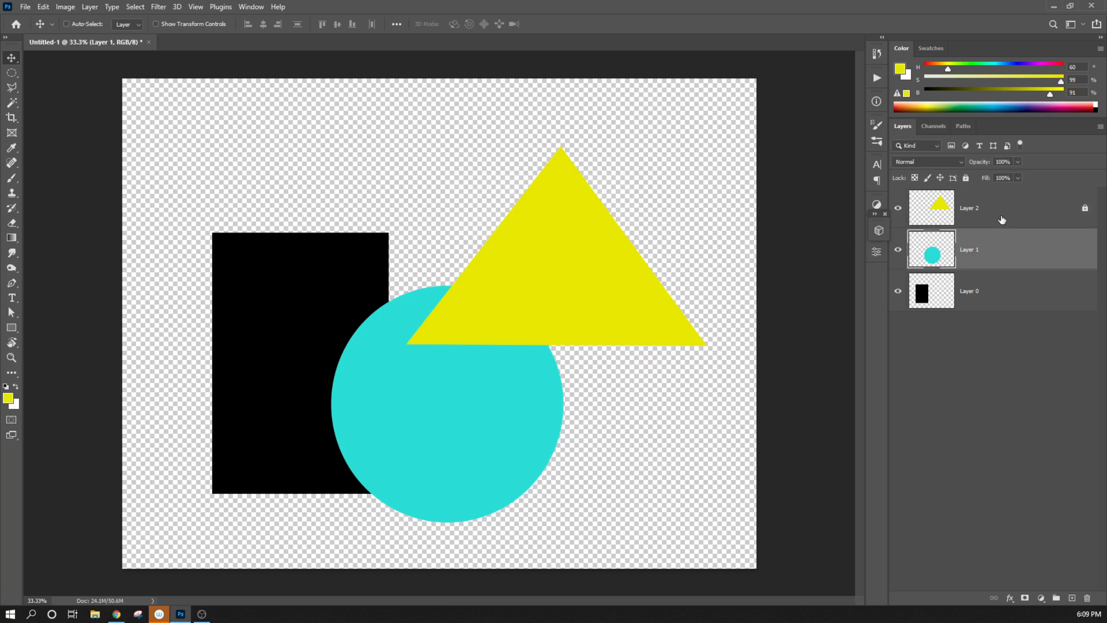
click(1001, 218)
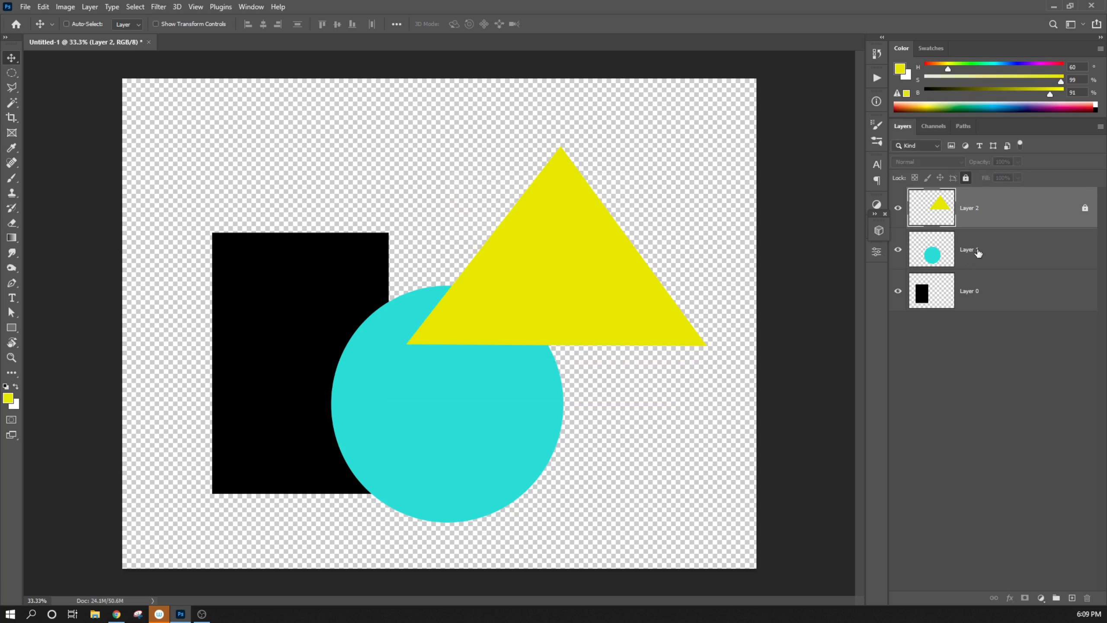
click(963, 181)
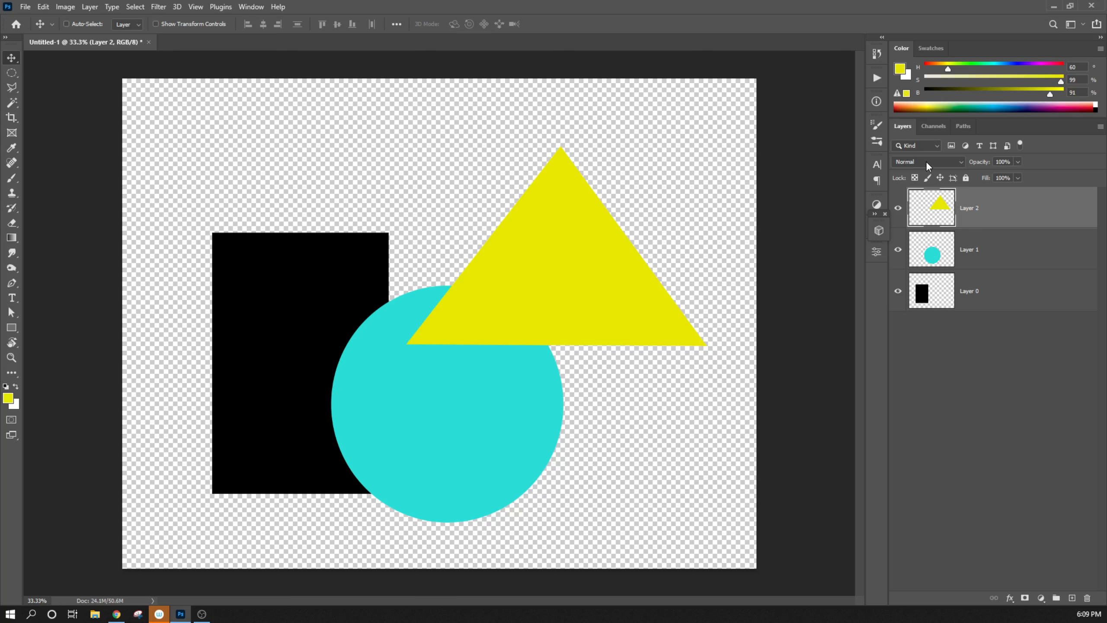
click(944, 161)
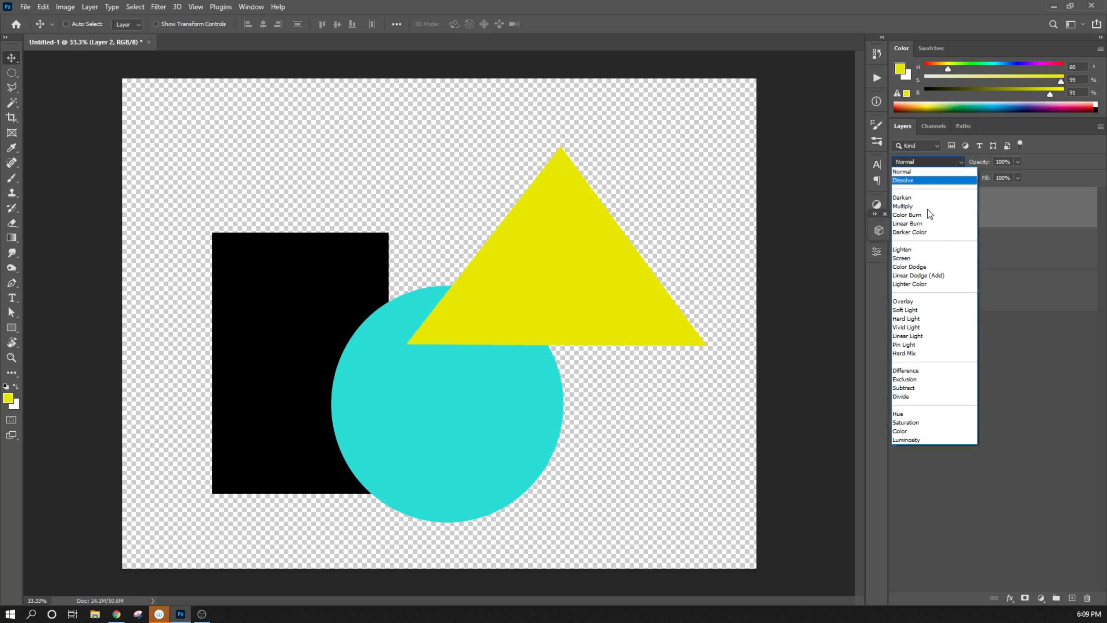
click(924, 171)
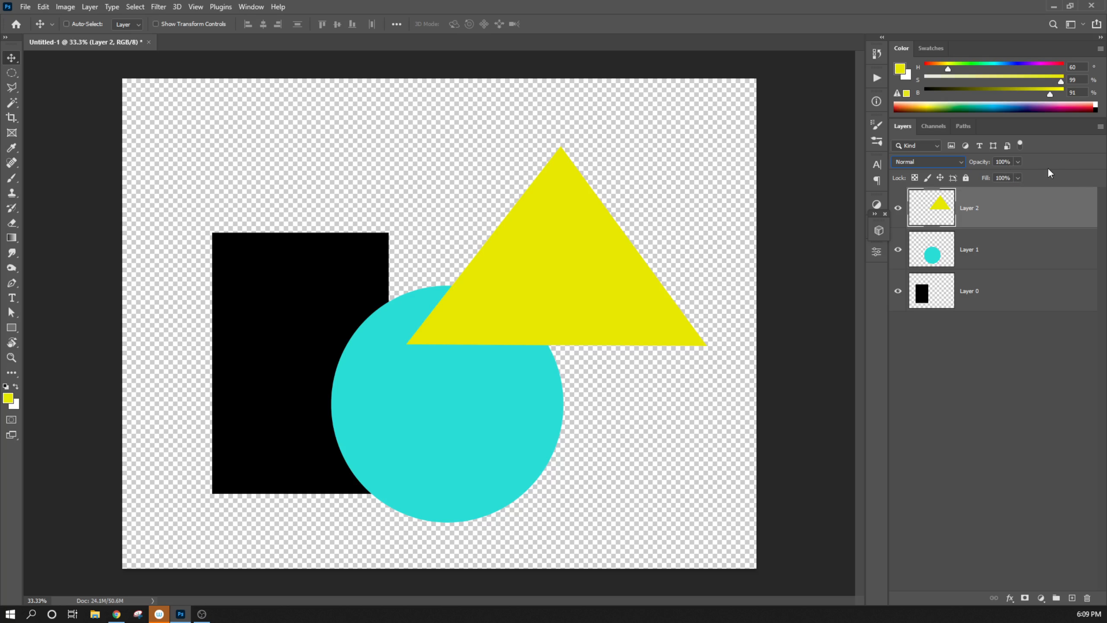
Lower Layer 2's opacity to 43% and move its yellow triangle down and left over the circle
click(1018, 163)
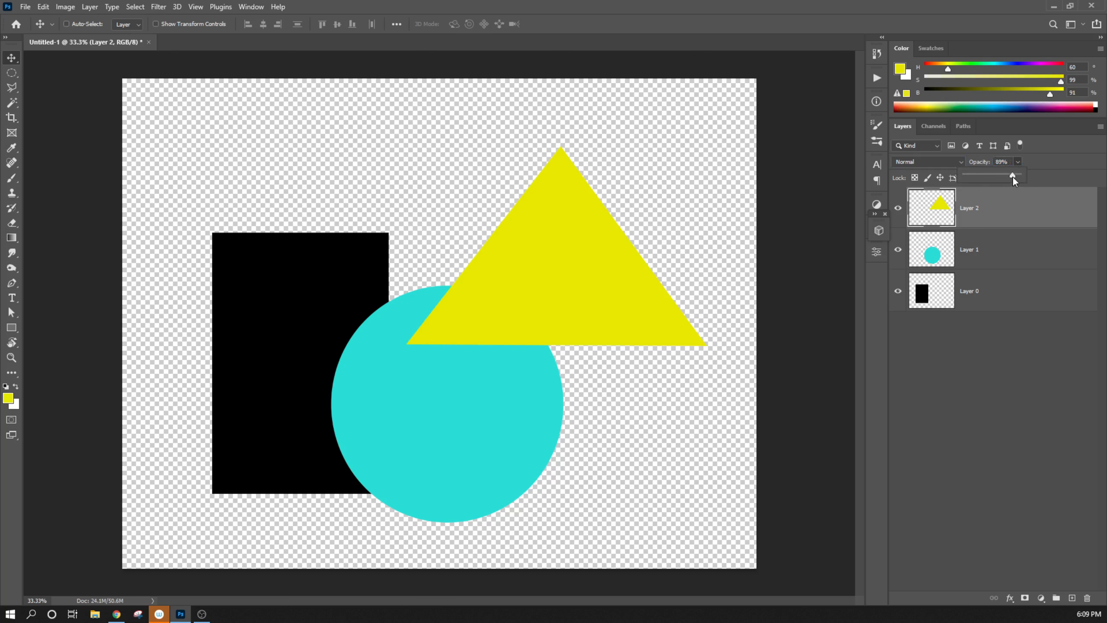
drag(980, 173, 991, 176)
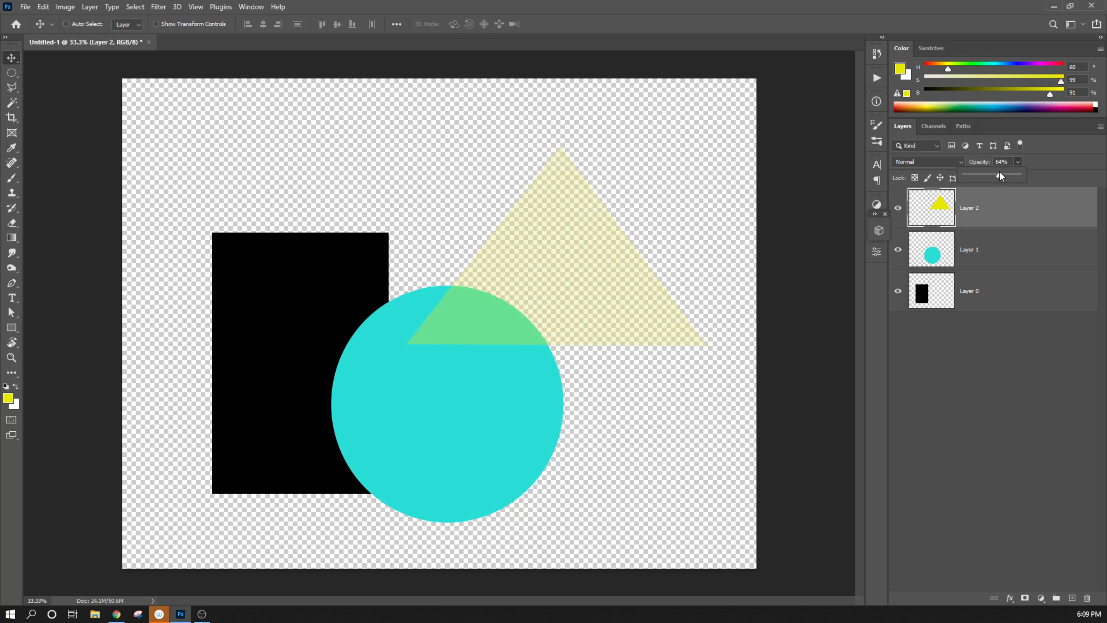
drag(1000, 176, 1011, 177)
drag(628, 286, 521, 413)
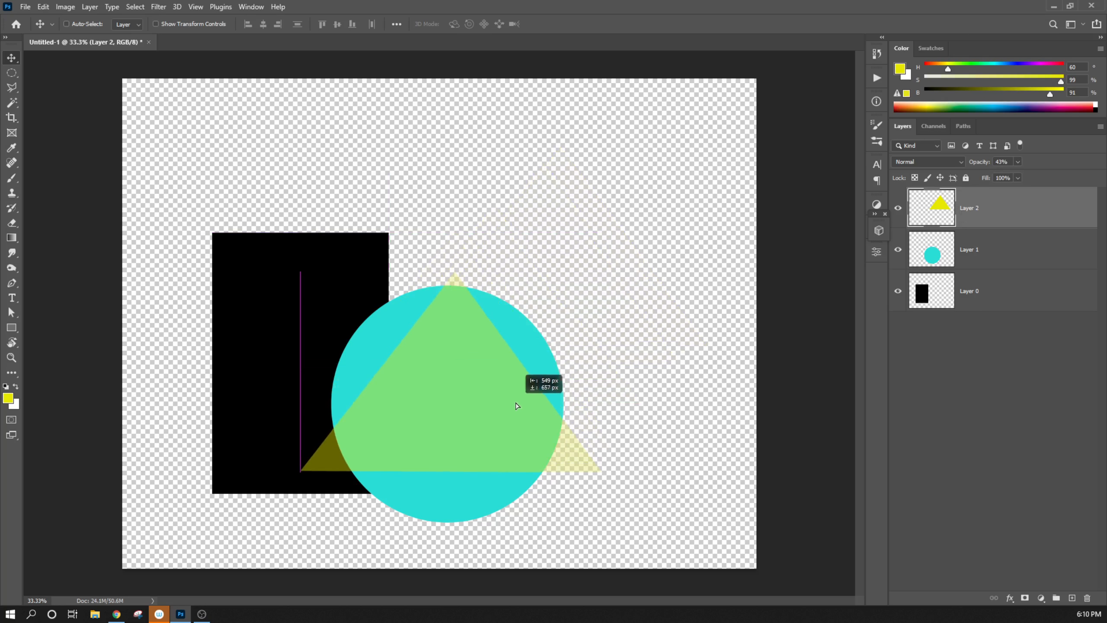
Select Layer 1 and Layer 2 together and move the circle and triangle up and slightly right
click(982, 253)
click(986, 222)
click(986, 254)
ctrl+click(993, 218)
drag(527, 424, 542, 362)
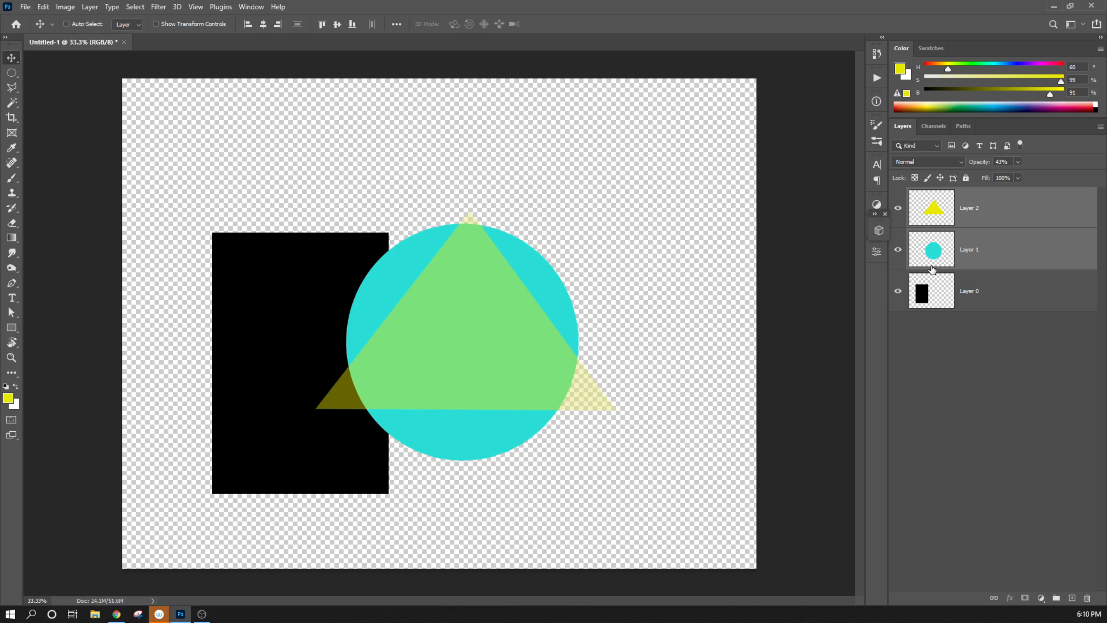
Practise selecting layers singly and in pairs, including Layer 2 with Layer 0, ending with Layer 2 and Layer 1 selected
click(990, 255)
click(989, 213)
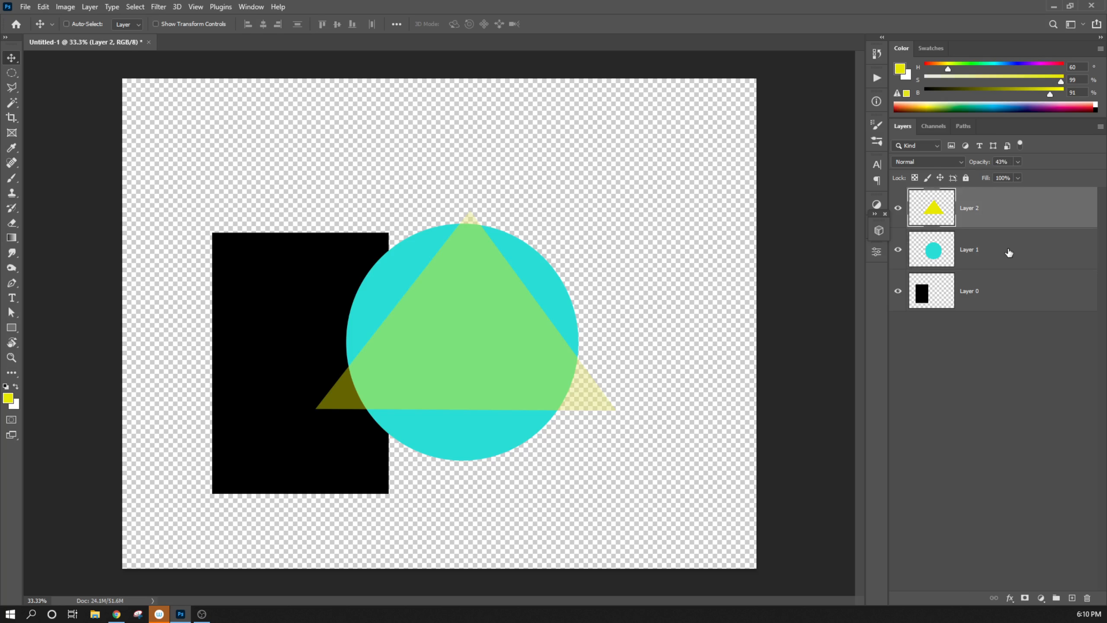
click(1009, 253)
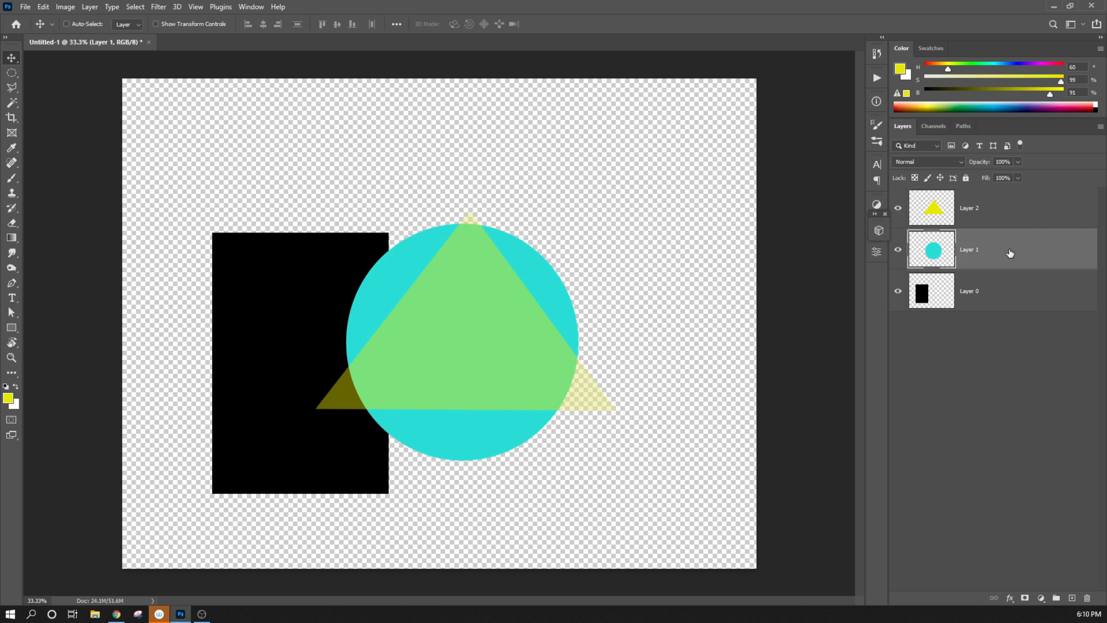
click(1005, 210)
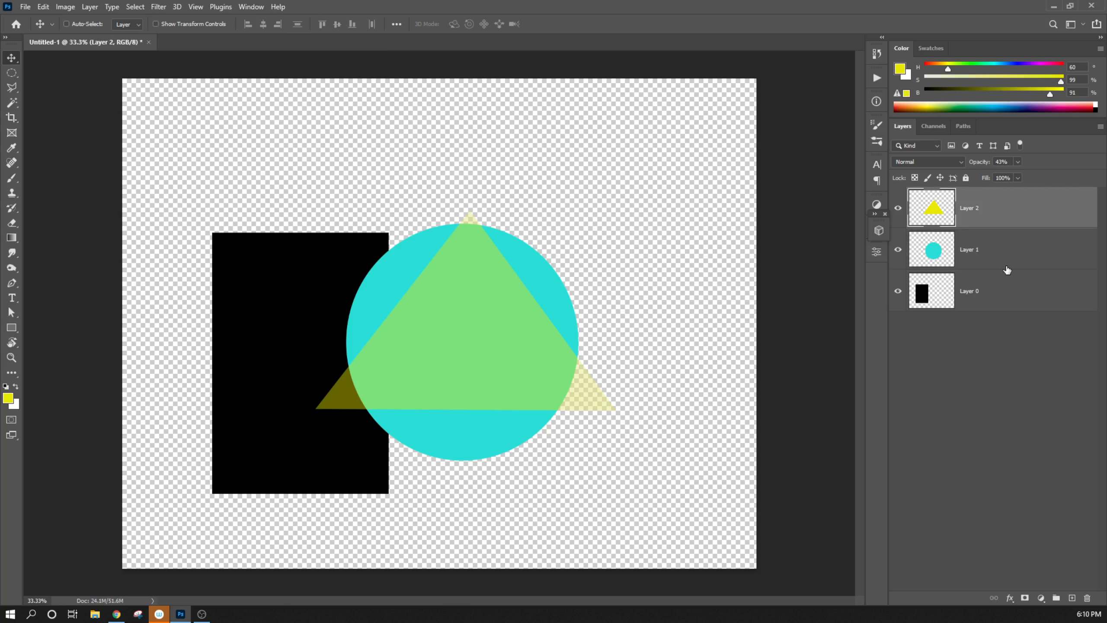
ctrl+click(995, 249)
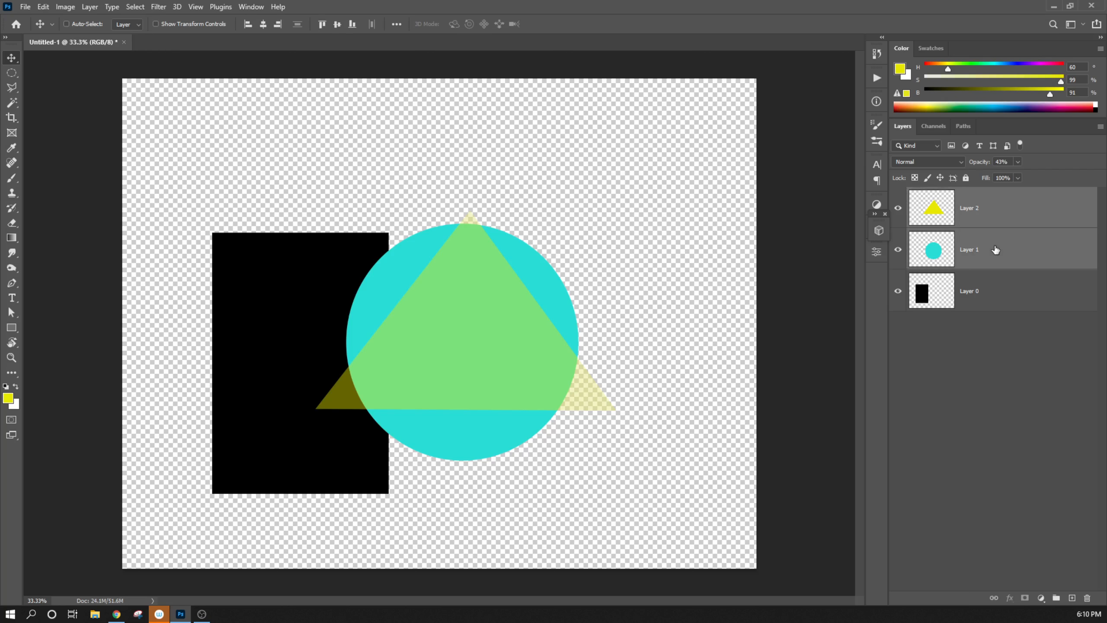
click(999, 210)
ctrl+click(1012, 293)
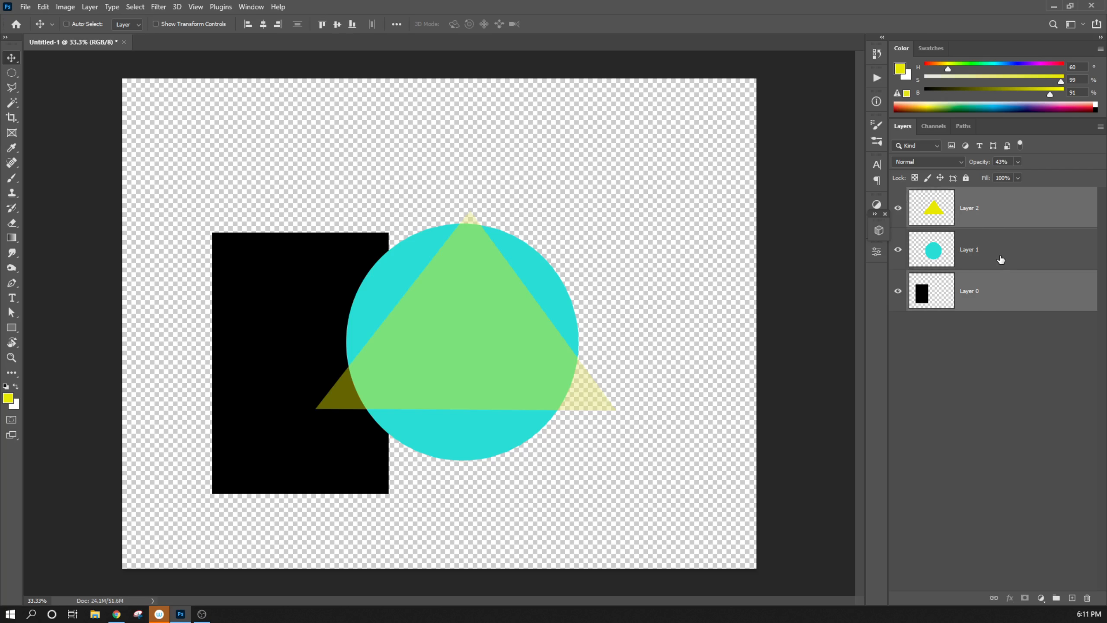
click(1000, 209)
ctrl+click(1020, 264)
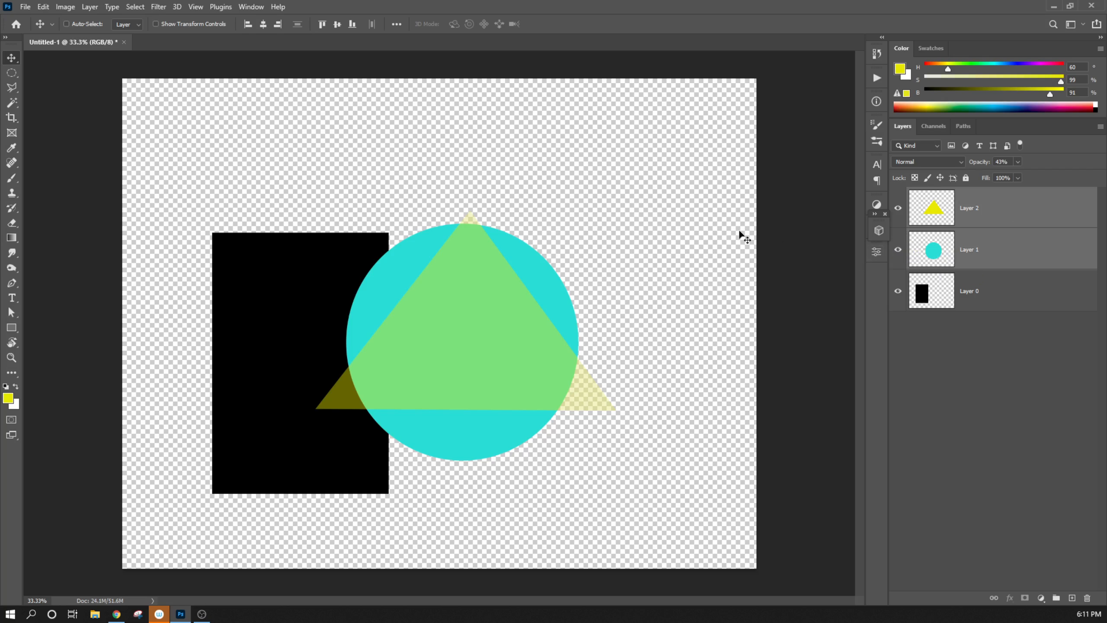
Look up where the Merge Layers command is offered for the selected Layer 2 and Layer 1
click(1101, 126)
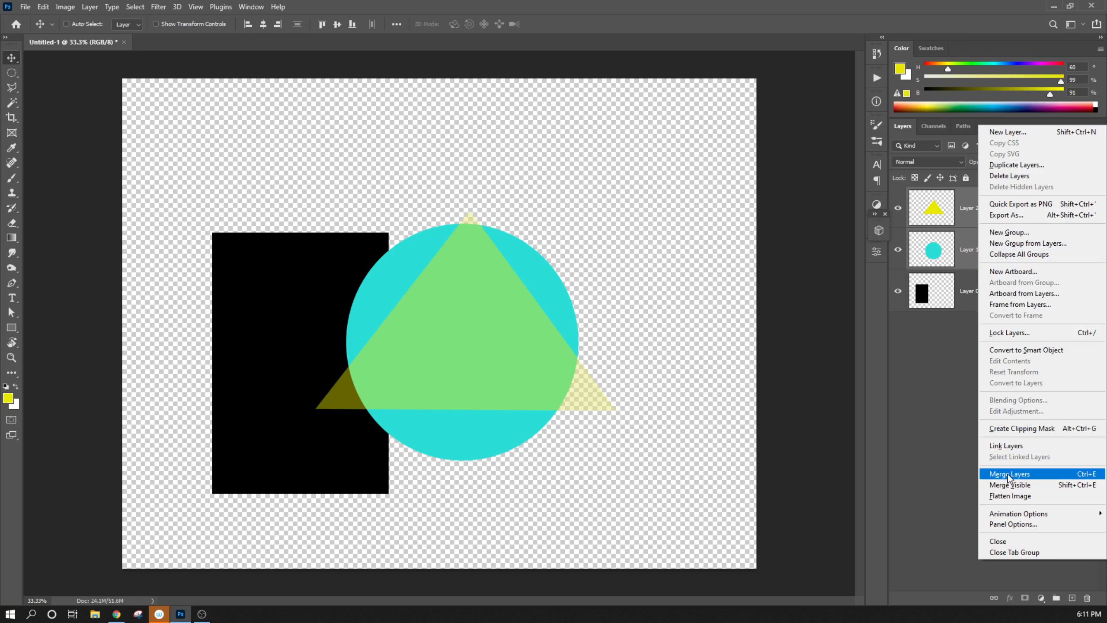
click(910, 428)
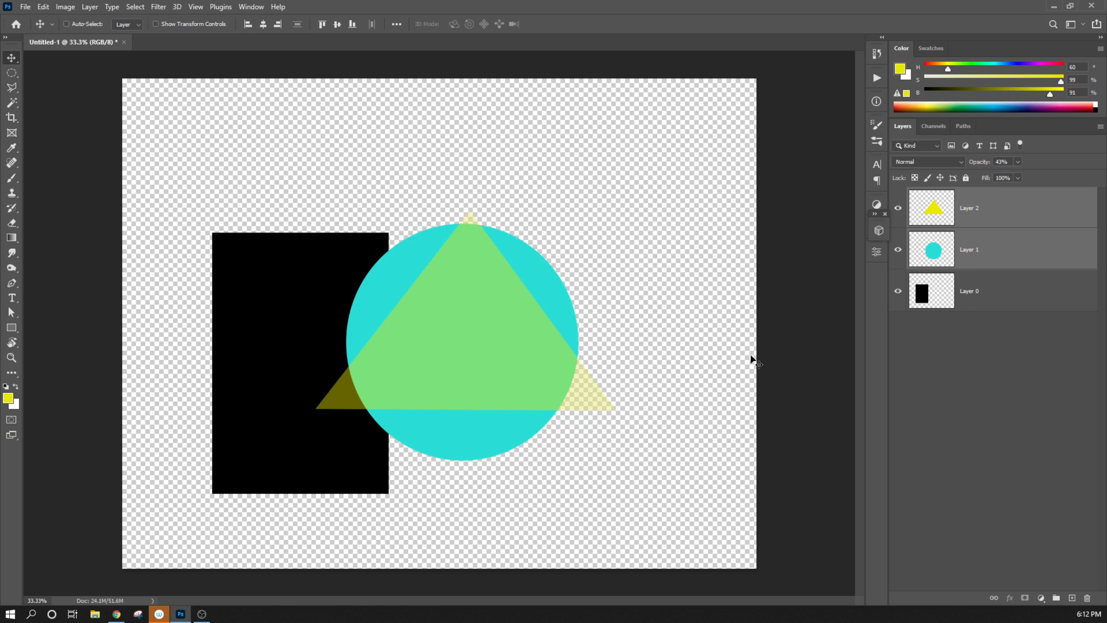
click(84, 9)
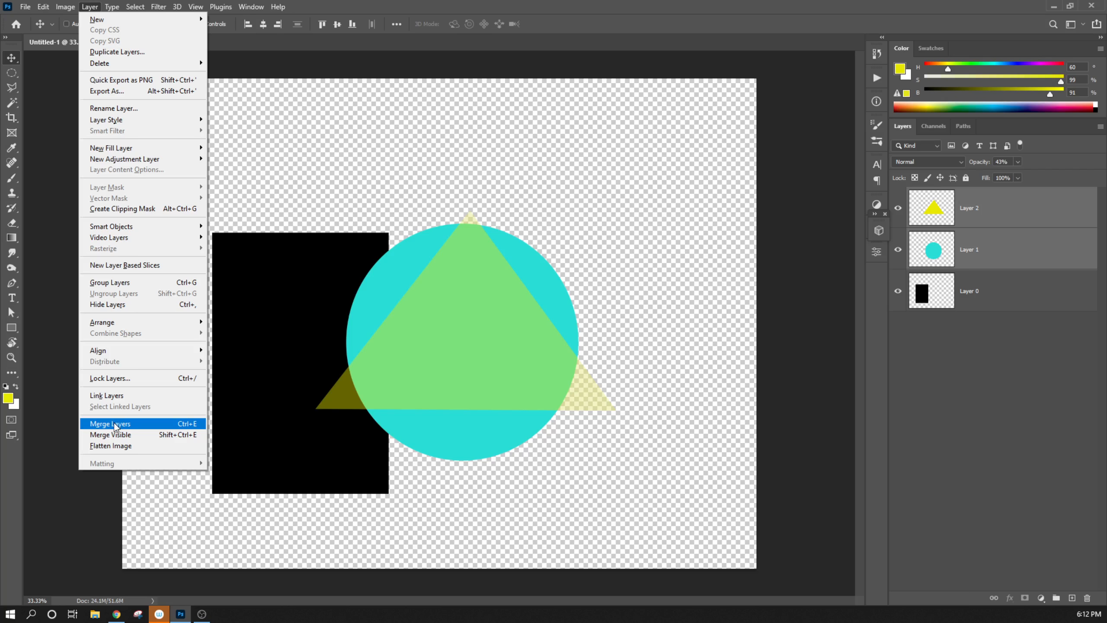
click(990, 264)
Merge Layer 1 and Layer 2 into a single layer, and undo the merge
click(994, 253)
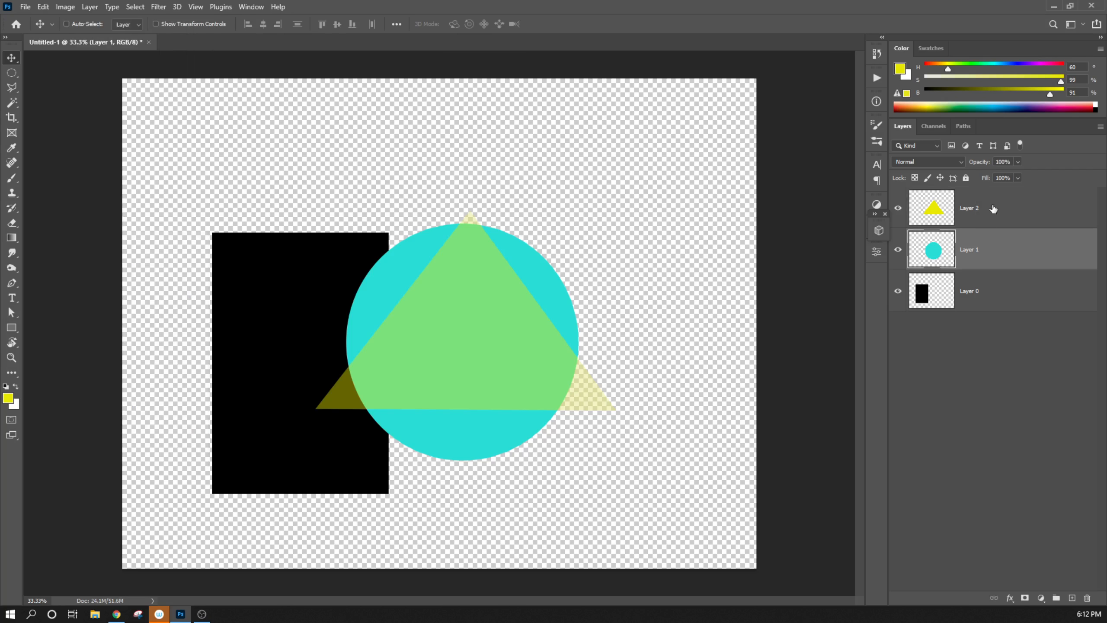
shift+click(995, 223)
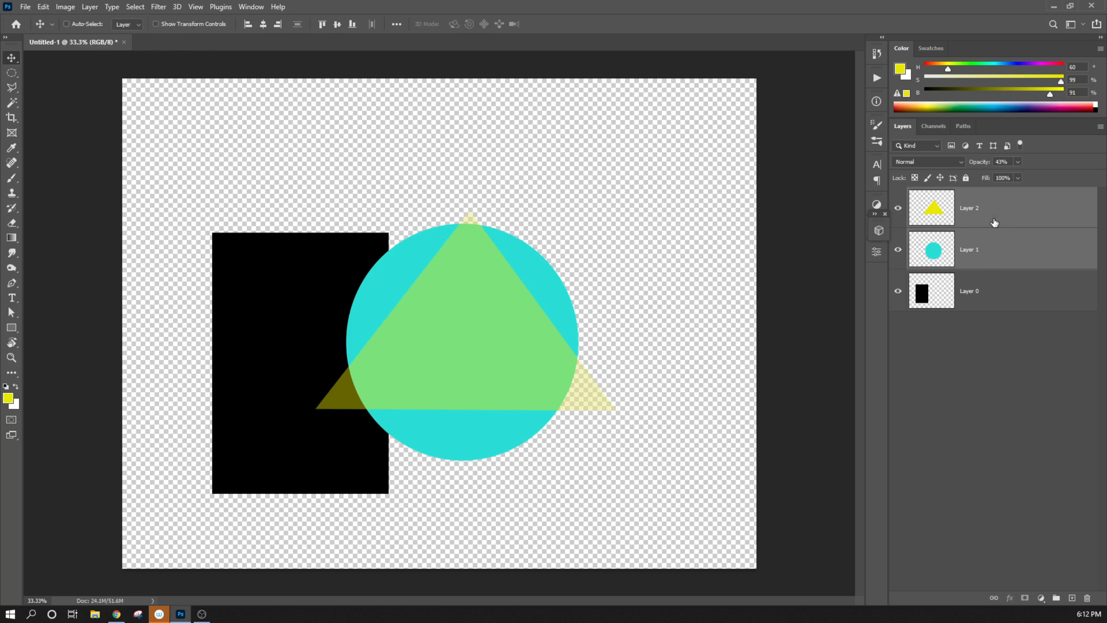
key(ctrl)
key(ctrl+e)
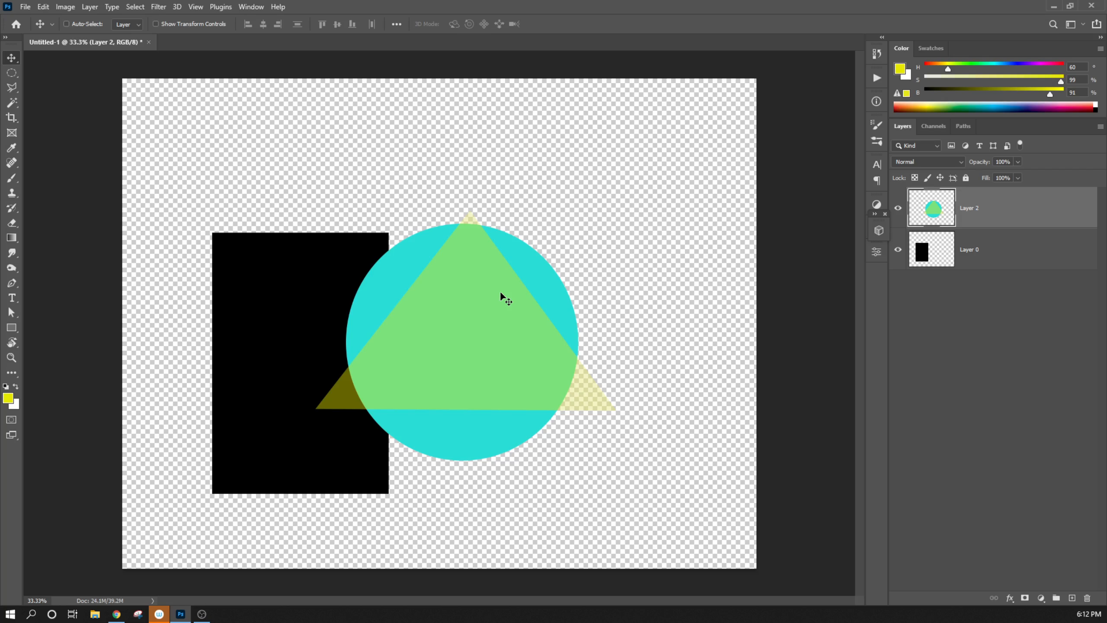
key(ctrl)
key(ctrl+z)
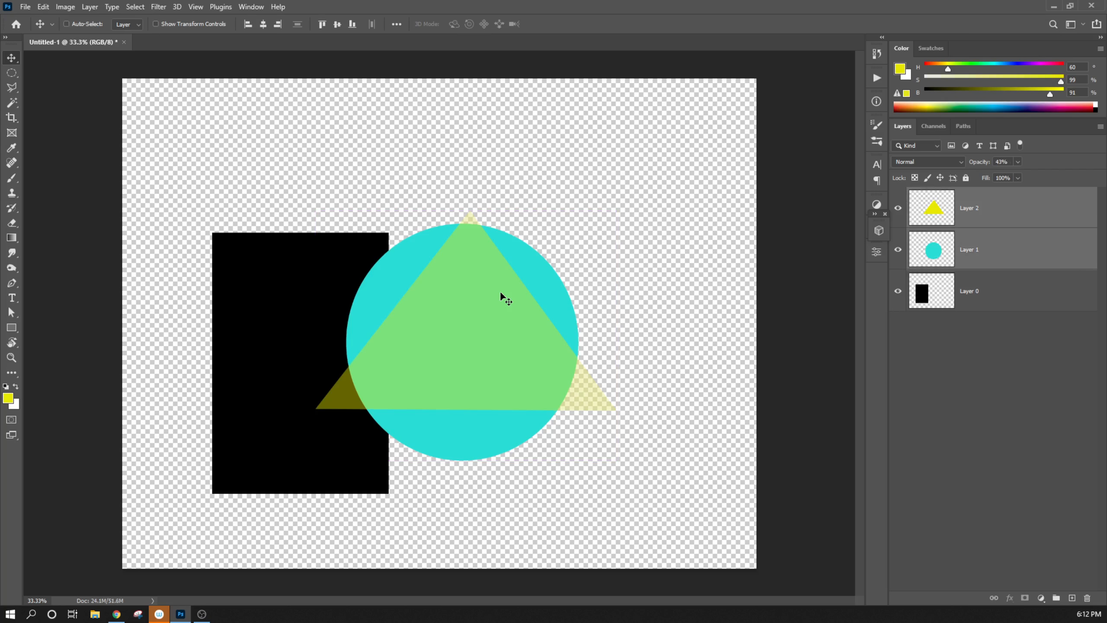
Duplicate Layer 2 as "Layer 2 copy" and hide the duplicate
click(1012, 197)
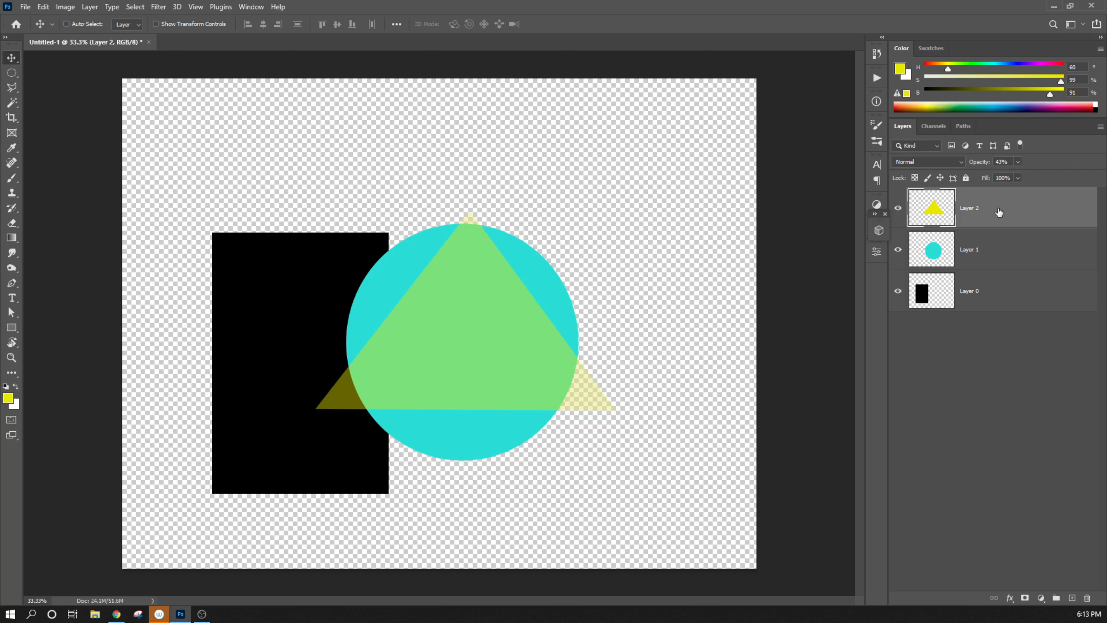
click(1100, 127)
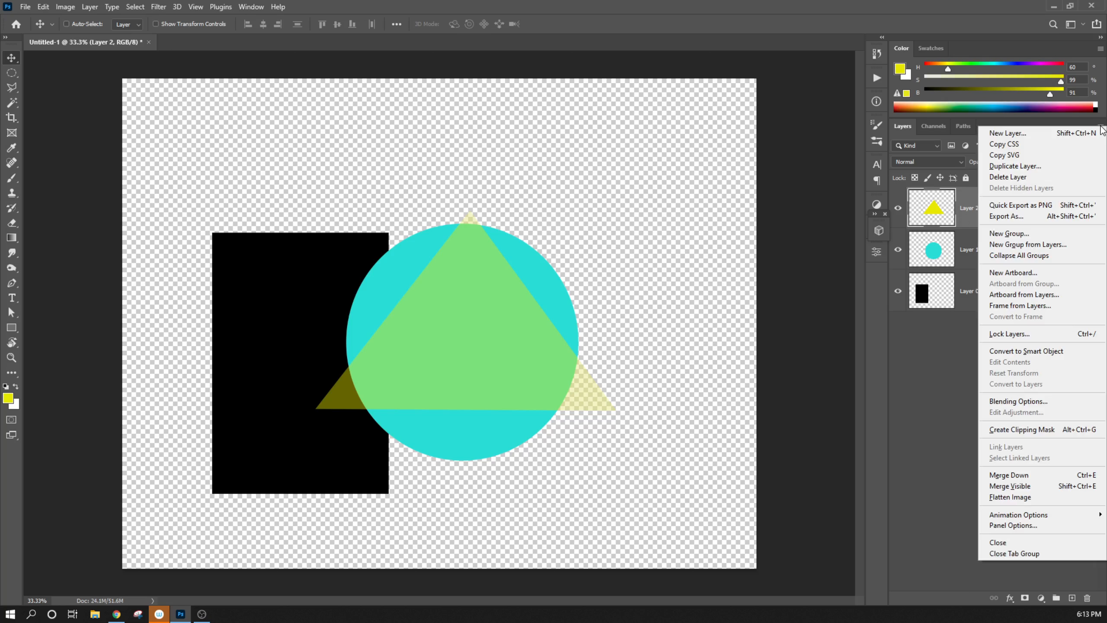
click(1037, 169)
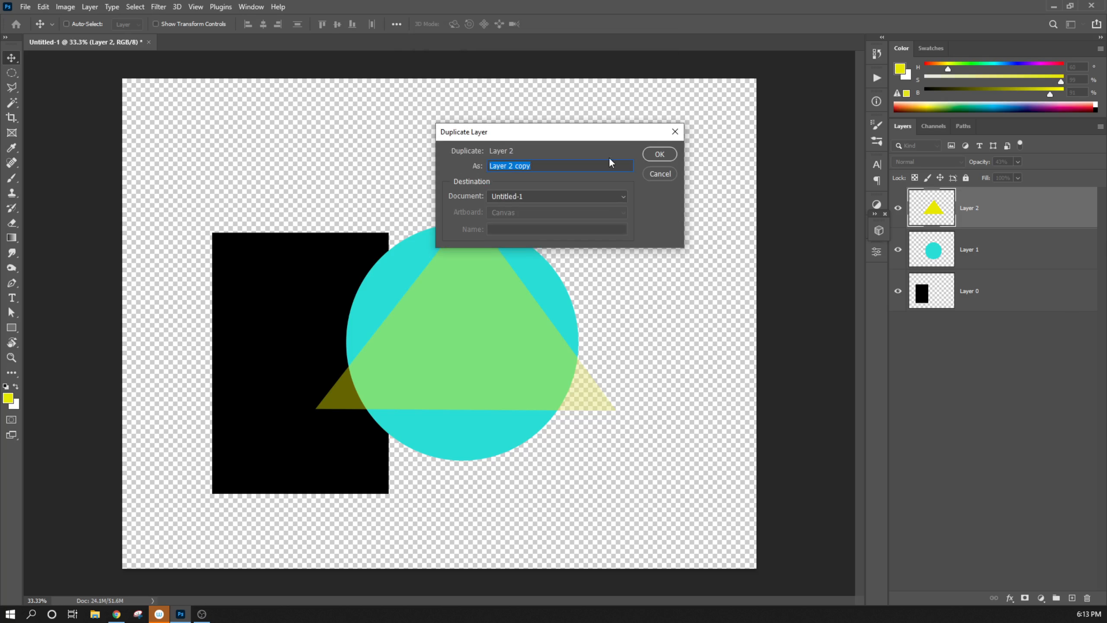
click(659, 155)
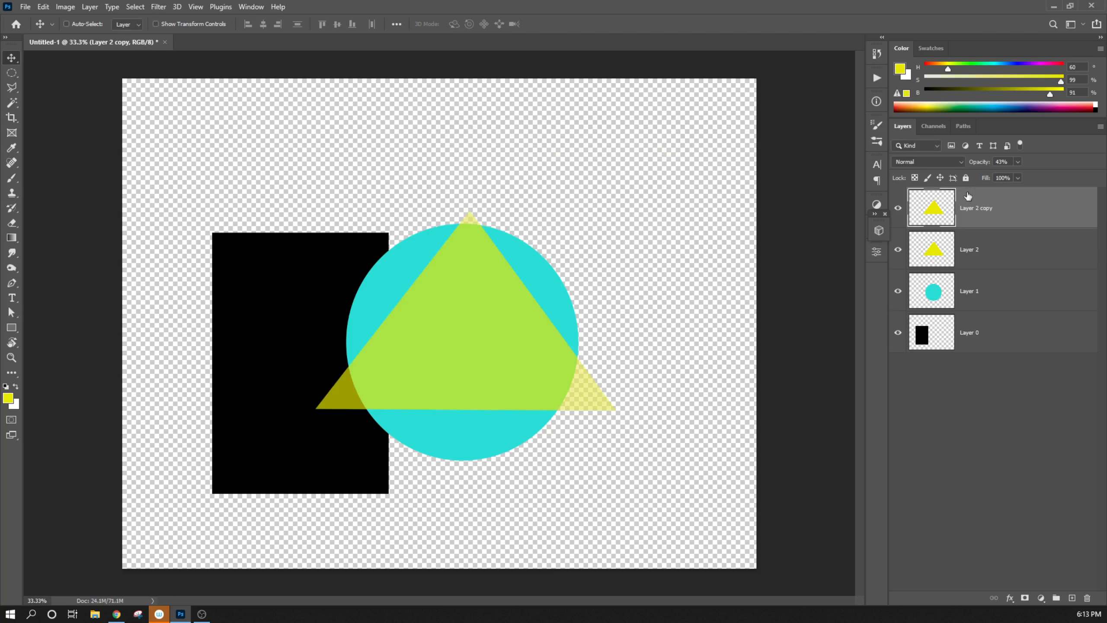
click(898, 210)
click(898, 209)
click(897, 209)
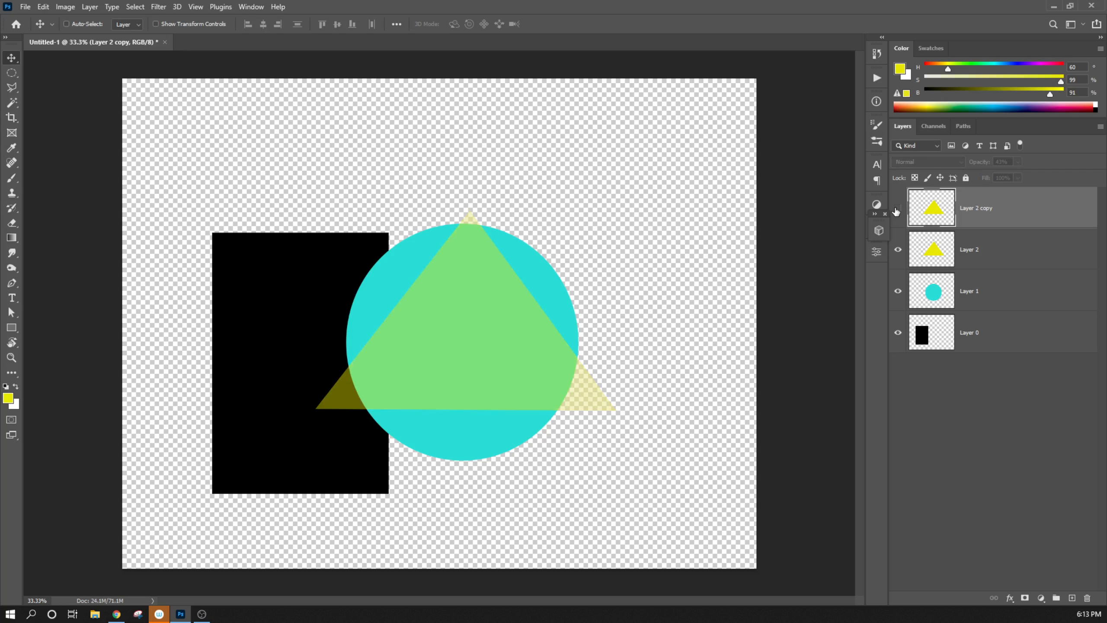
Merge Layer 2 and Layer 1 into one layer
click(1000, 254)
shift+click(994, 296)
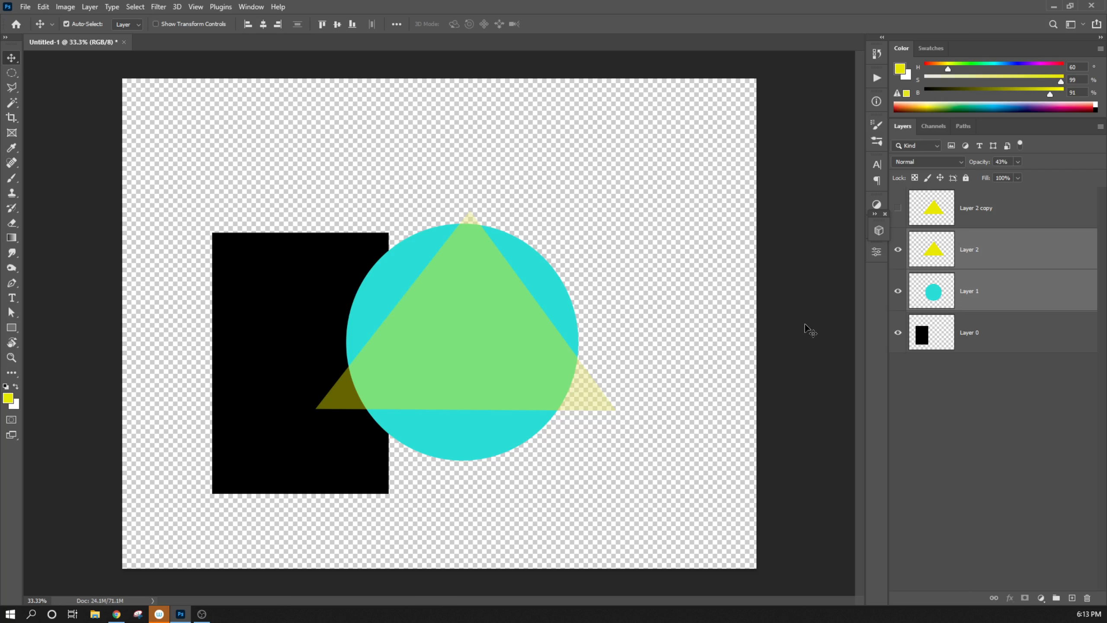
key(ctrl+e)
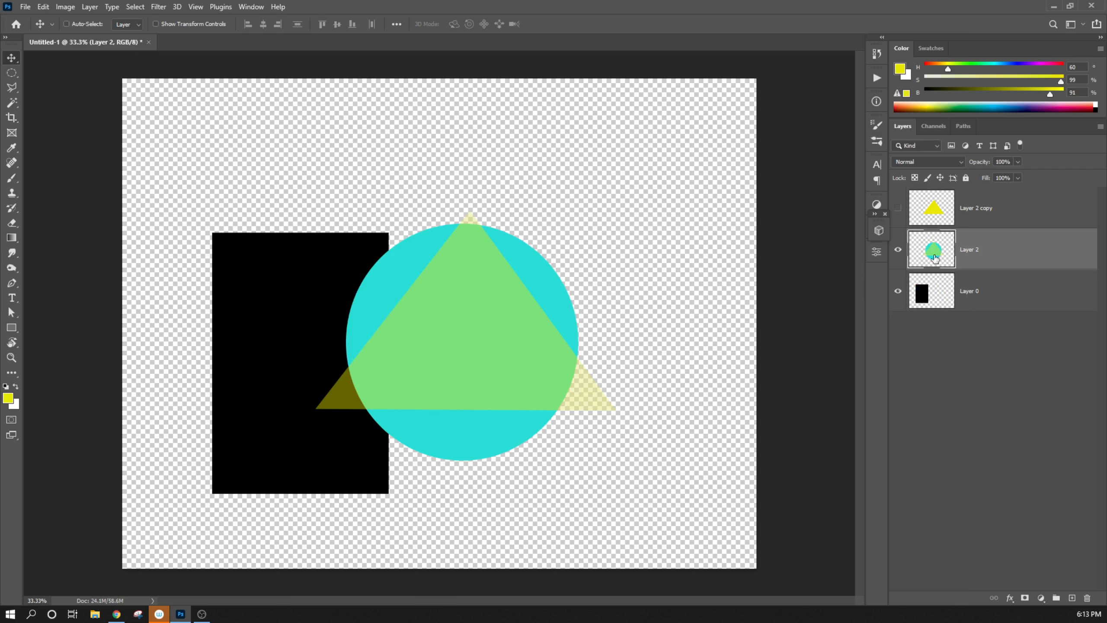
Toggle the visibility of Layer 2 copy, leave it shown and set its opacity to 78%
click(898, 210)
click(898, 209)
click(897, 210)
click(898, 209)
click(898, 209)
click(1028, 205)
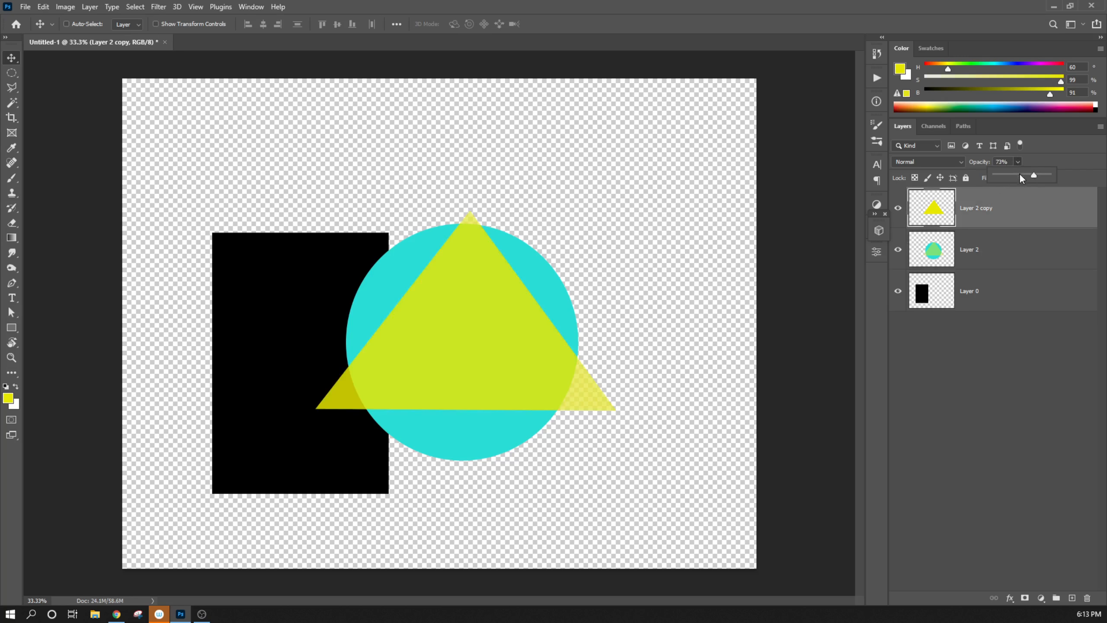
drag(1050, 173, 959, 190)
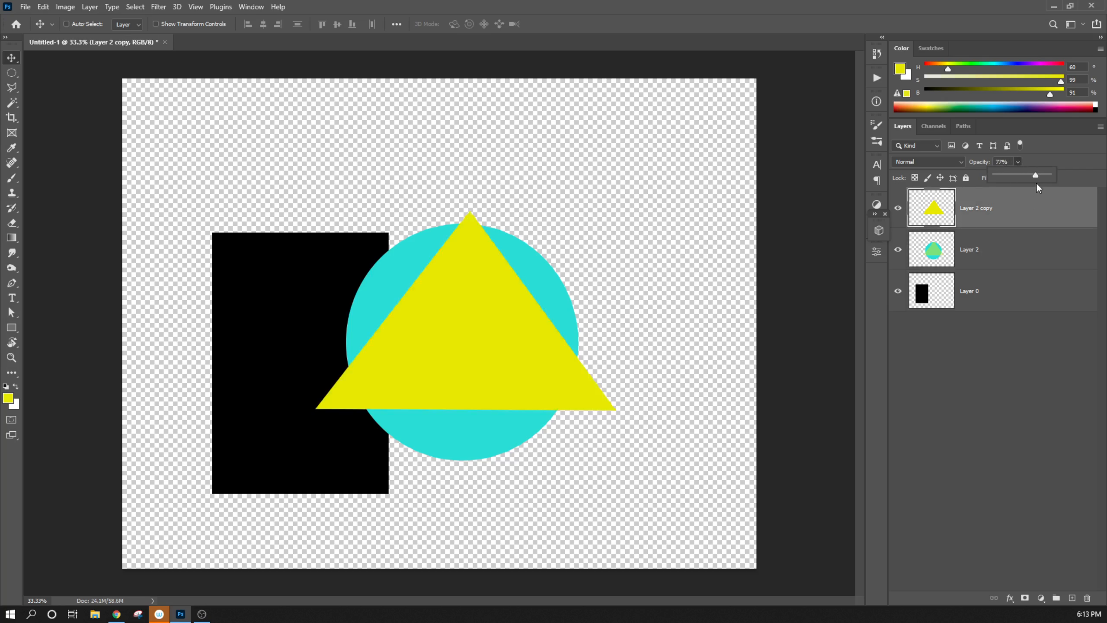
drag(1037, 182, 1037, 182)
Remove Layer 2 copy from the layer stack
click(985, 212)
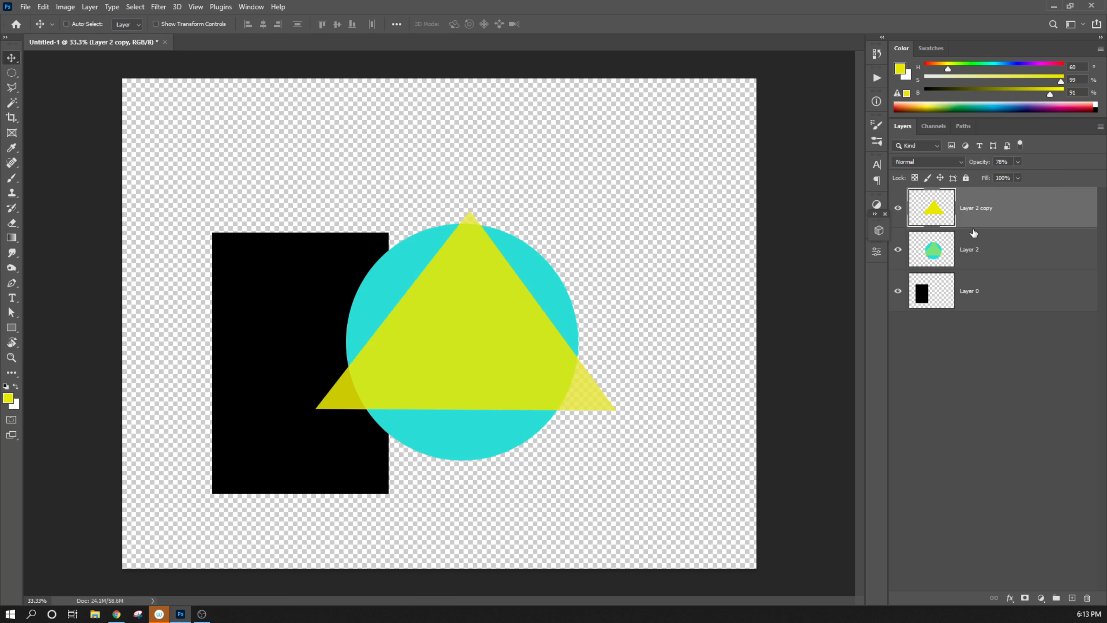
key(ctrl+e)
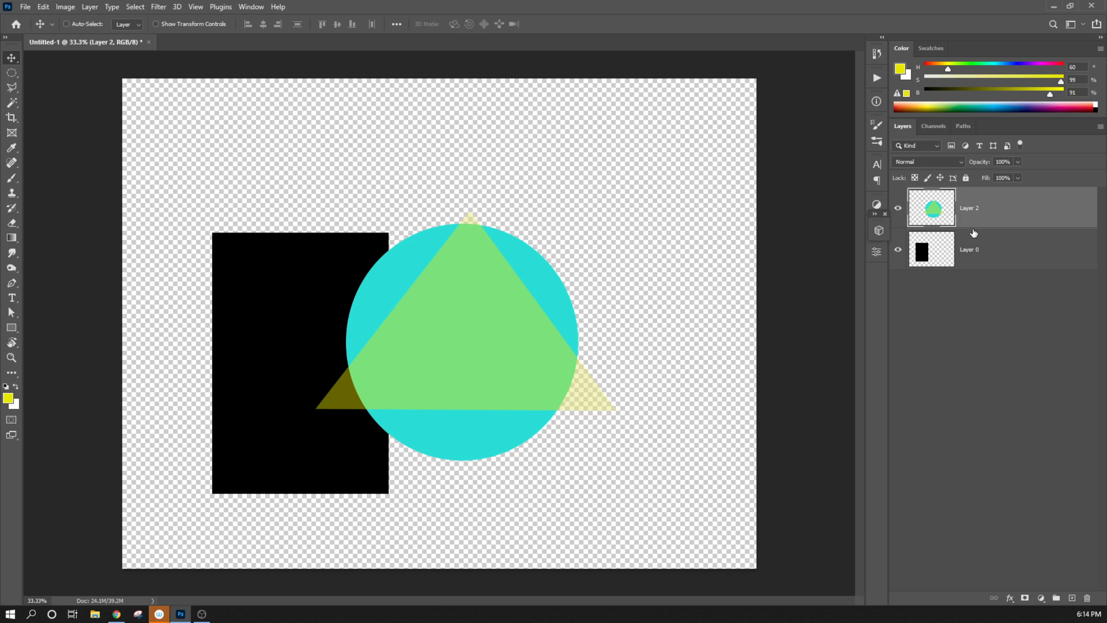
Move the merged circle and triangle up and left over the upper part of the black rectangle
drag(472, 343, 333, 264)
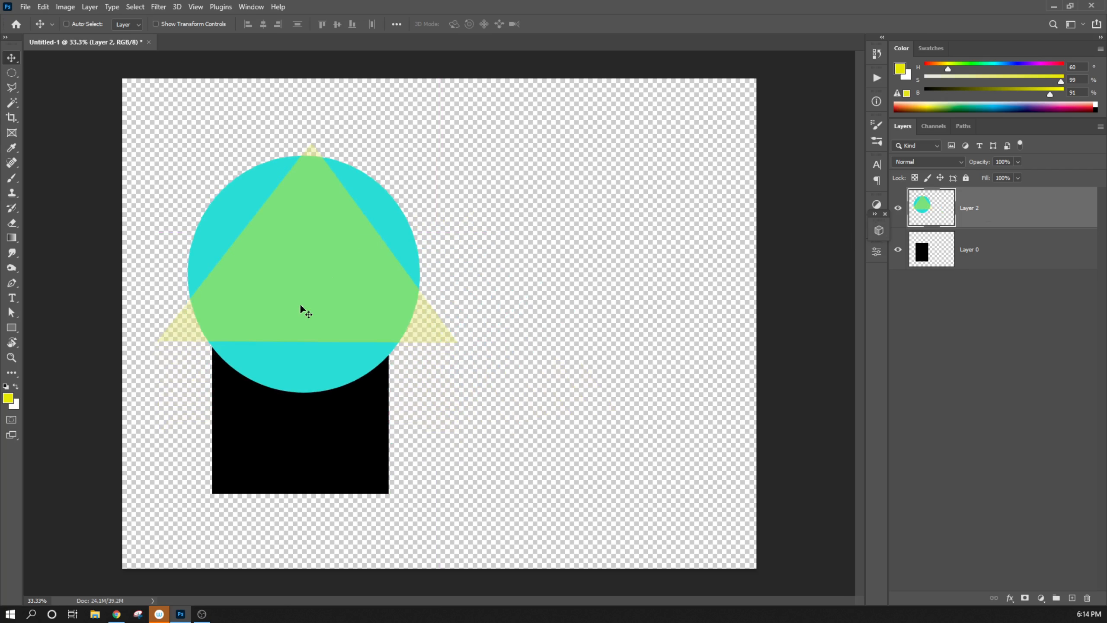
drag(302, 310, 301, 313)
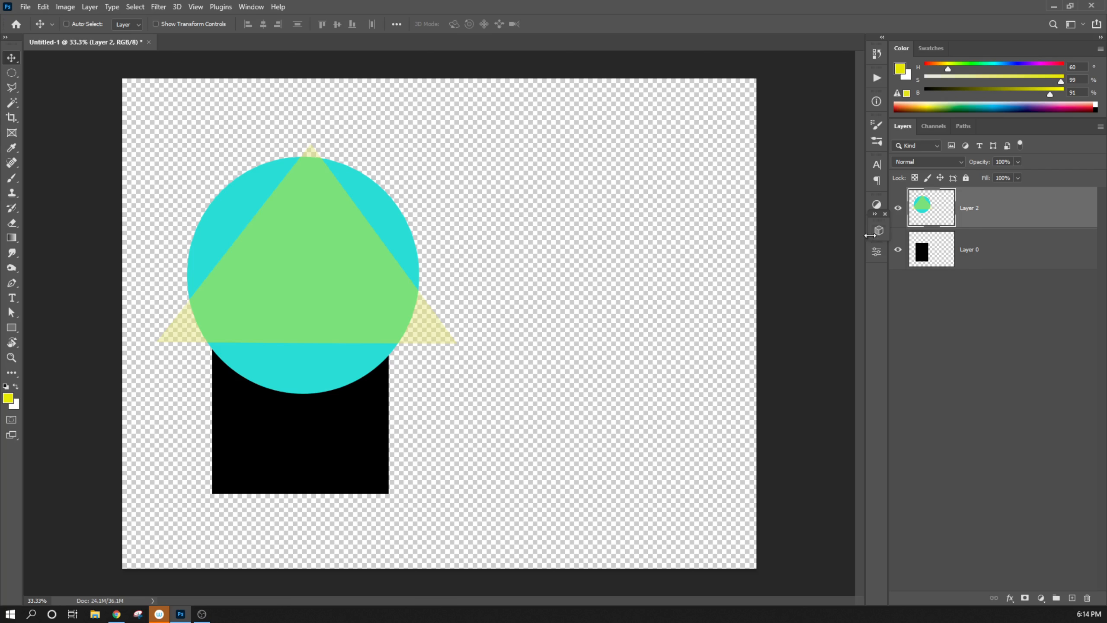
Group Layer 2 and Layer 0 together into one layer group
shift+click(986, 257)
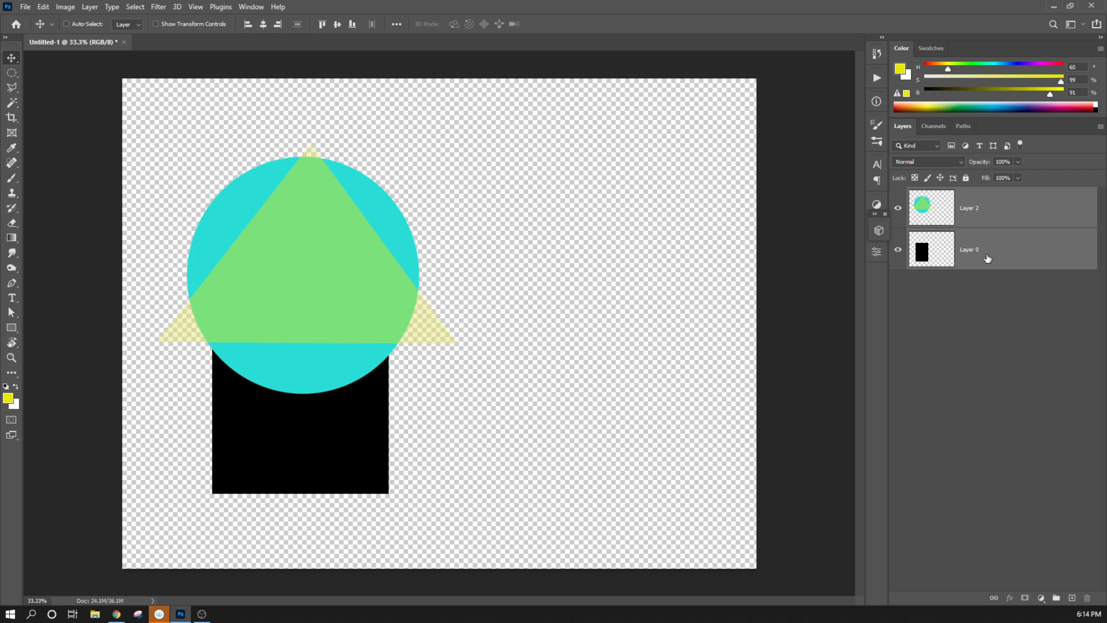
key(ctrl)
click(1101, 126)
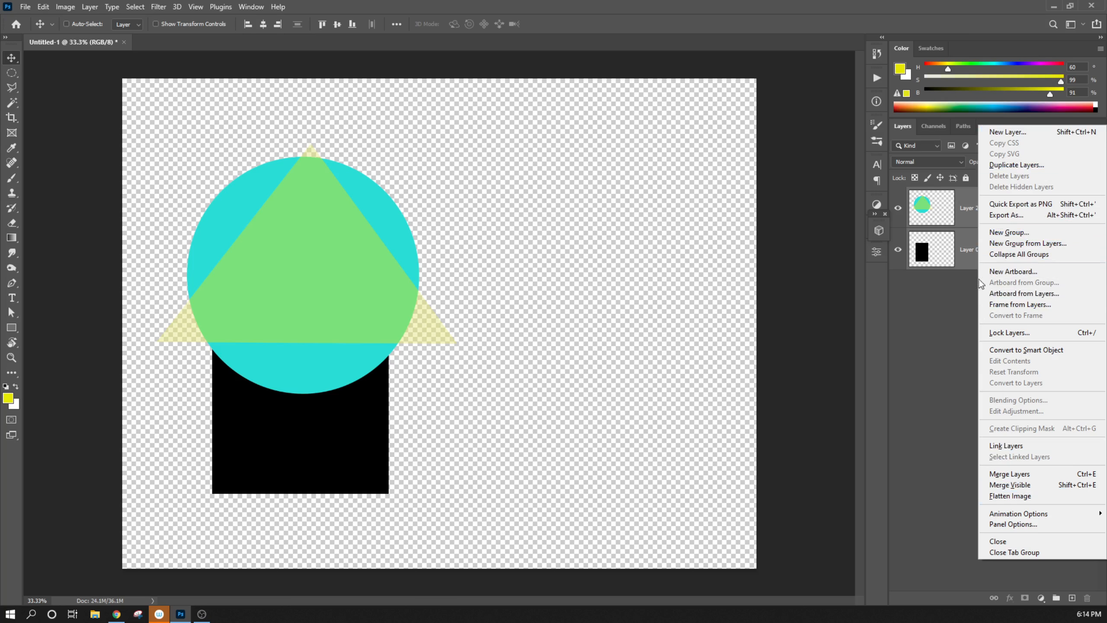
click(919, 300)
click(991, 210)
shift+click(990, 252)
key(ctrl)
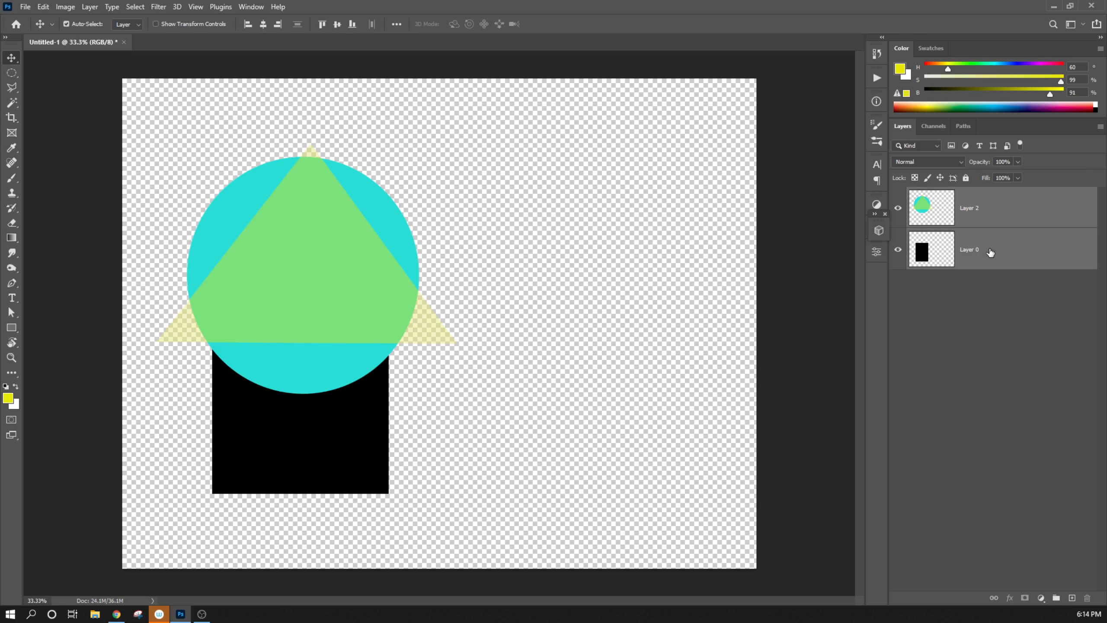
key(ctrl+g)
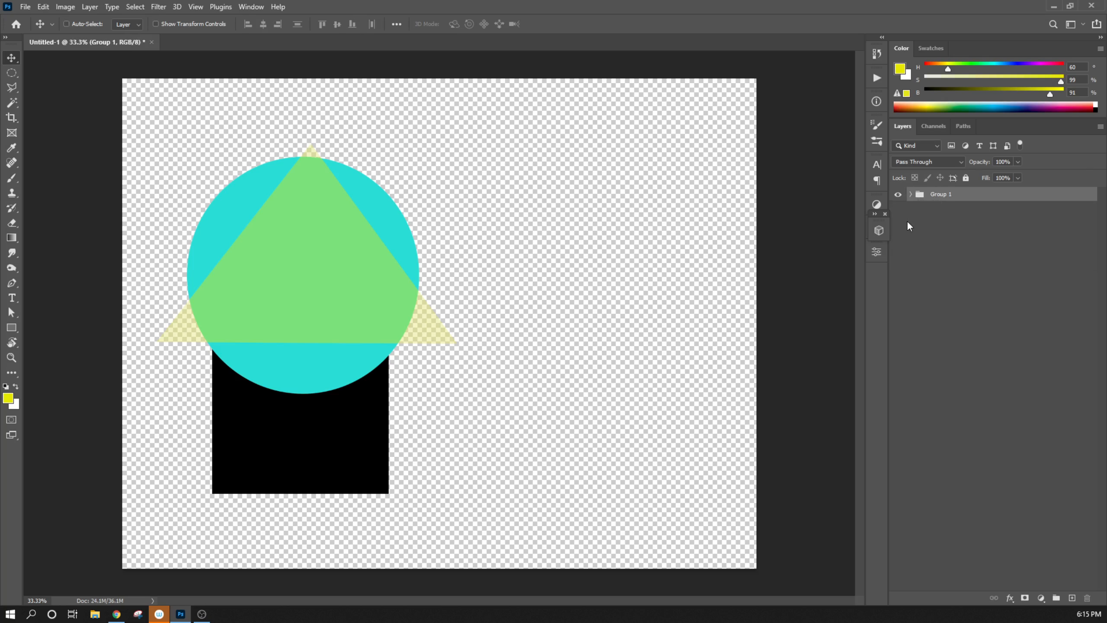
Inspect the layers inside Group 1, collapse it, and toggle the whole group's visibility off and back on
click(910, 197)
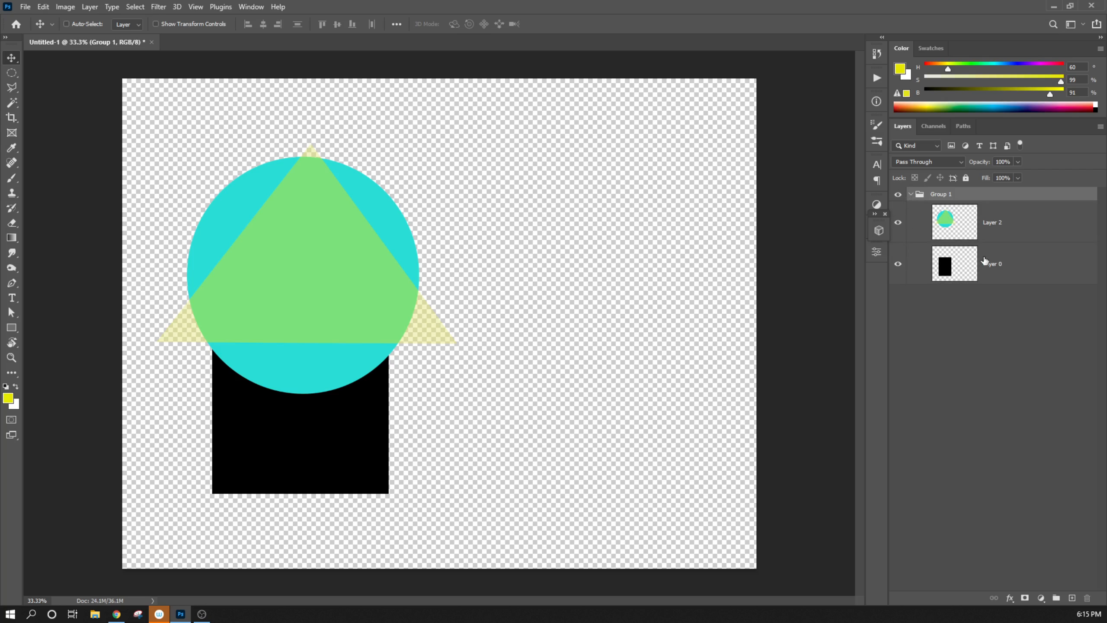
click(910, 195)
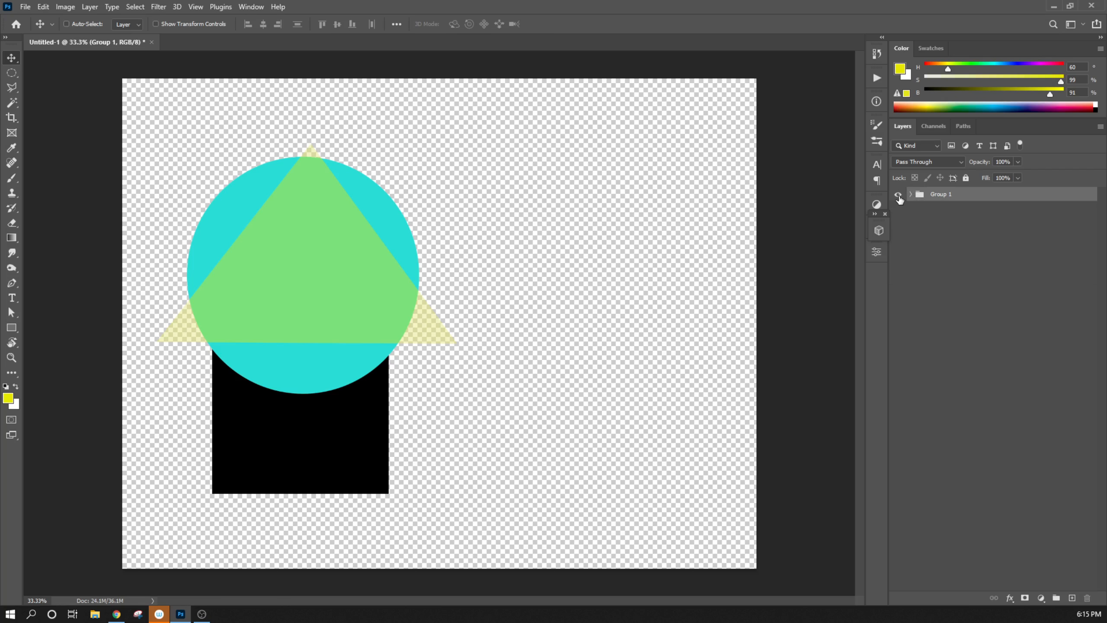
click(898, 196)
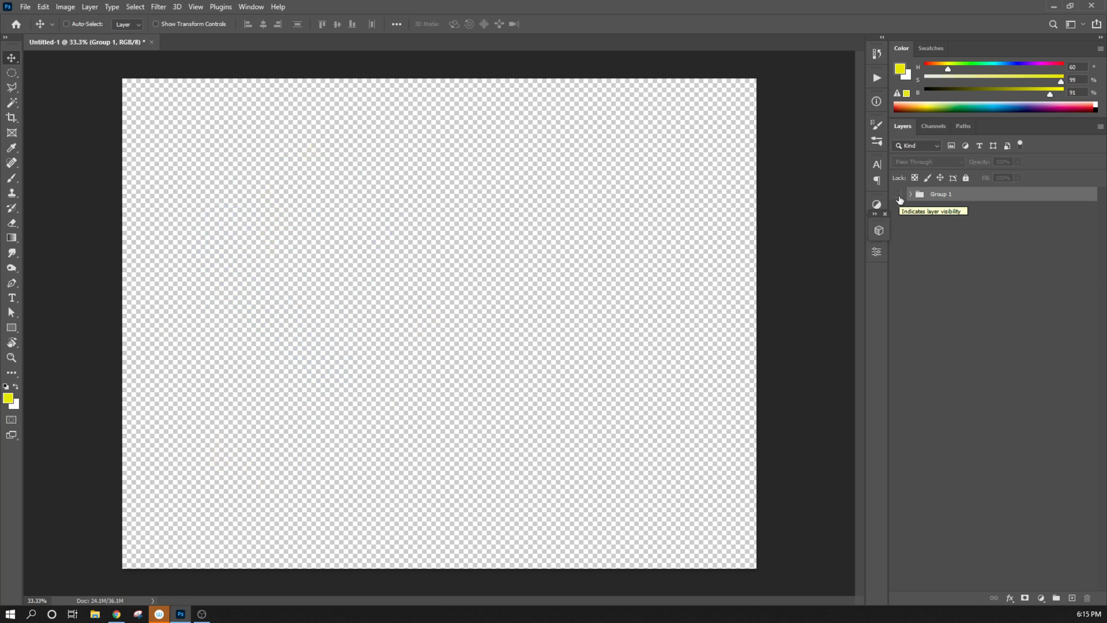
click(899, 196)
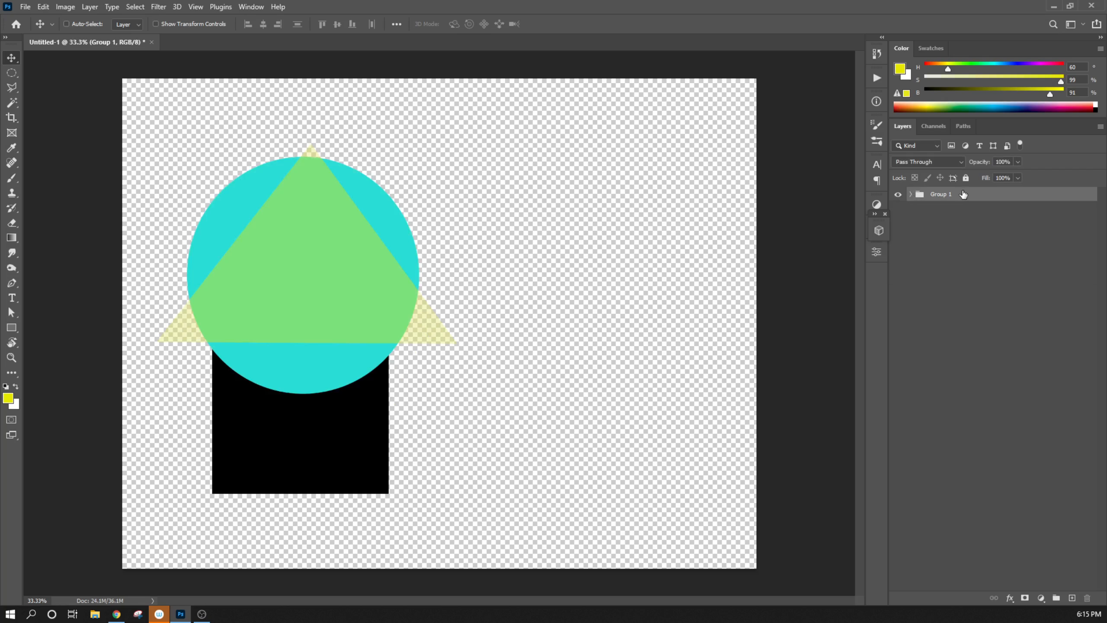
Duplicate Group 1 below itself and move the copy straight to the right of the original shapes
alt+drag(962, 195, 966, 209)
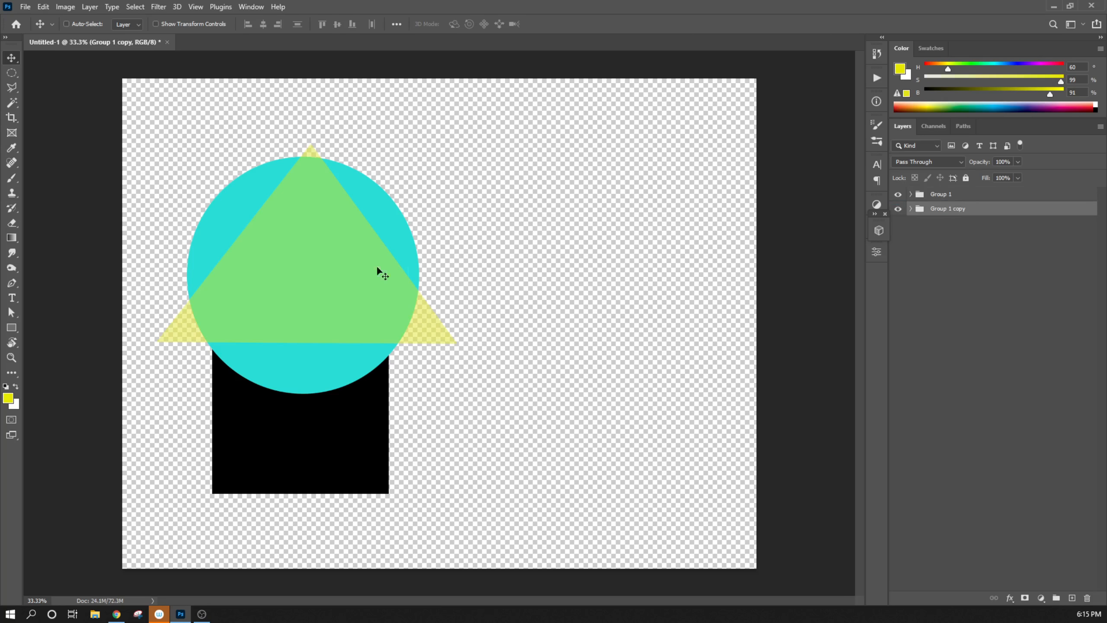
drag(377, 265, 602, 311)
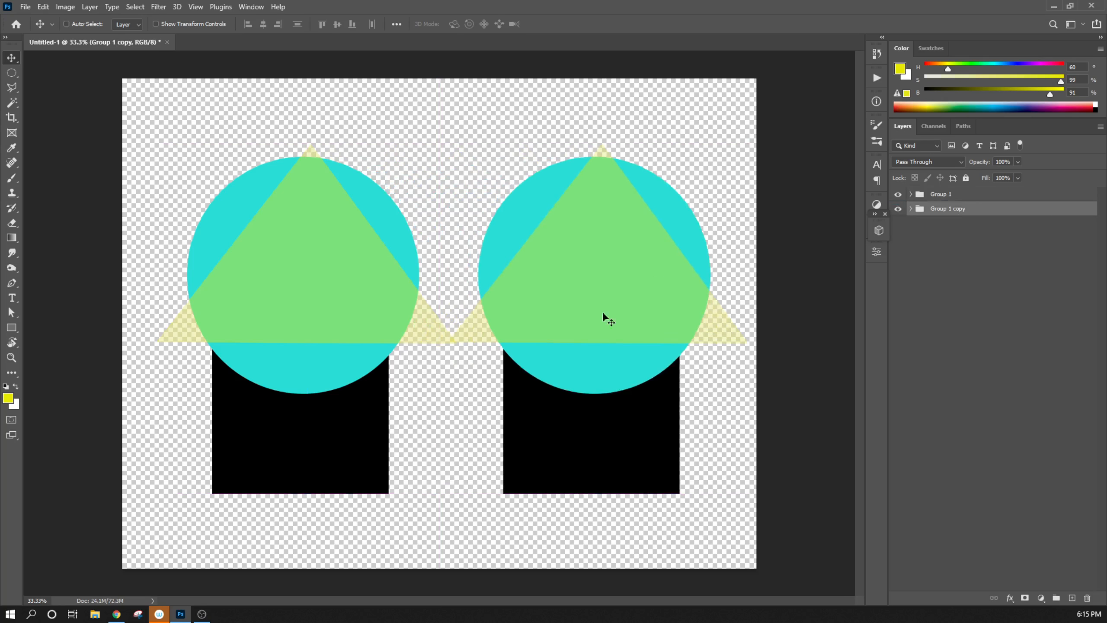
Move Group 1 right and slightly down until it overlaps the copy, and expand both groups in the layer stack
click(973, 195)
drag(457, 235, 535, 247)
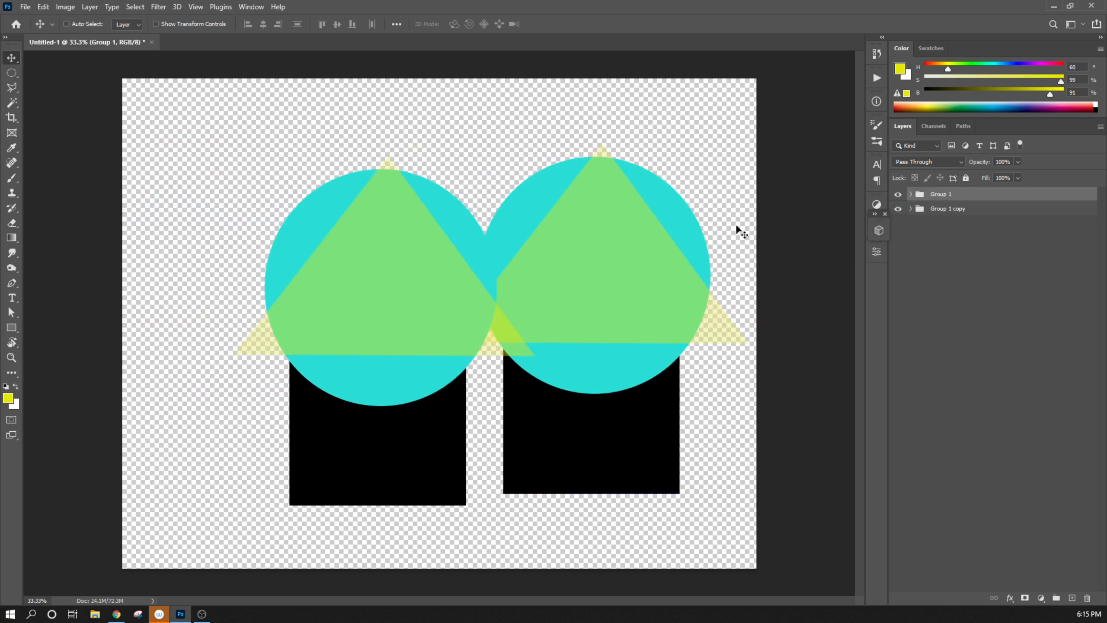
click(910, 194)
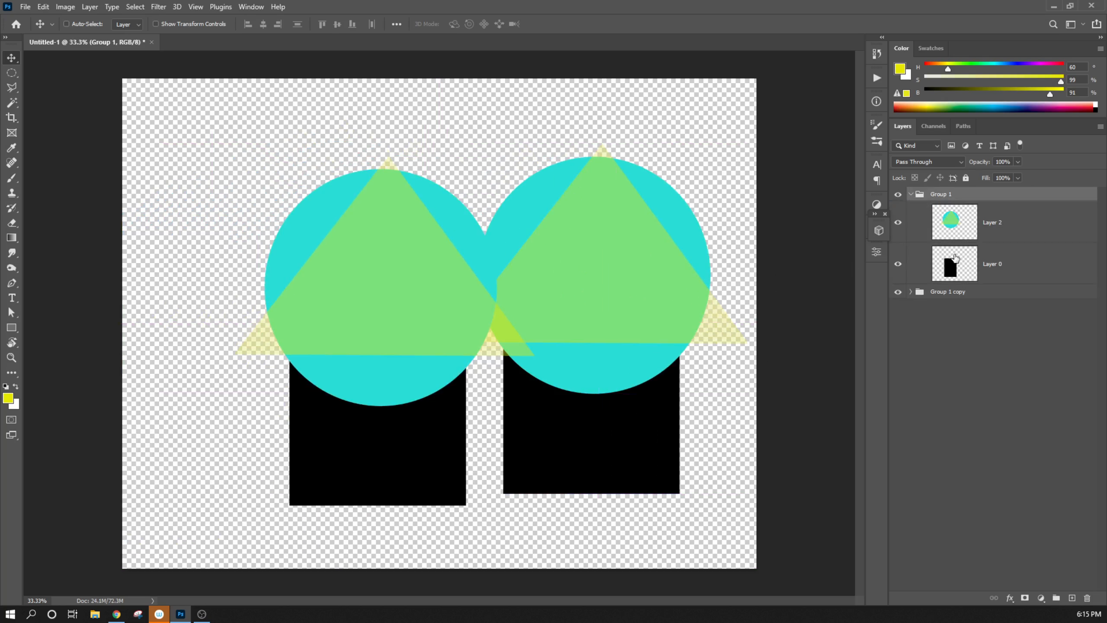
click(910, 194)
click(910, 194)
click(910, 292)
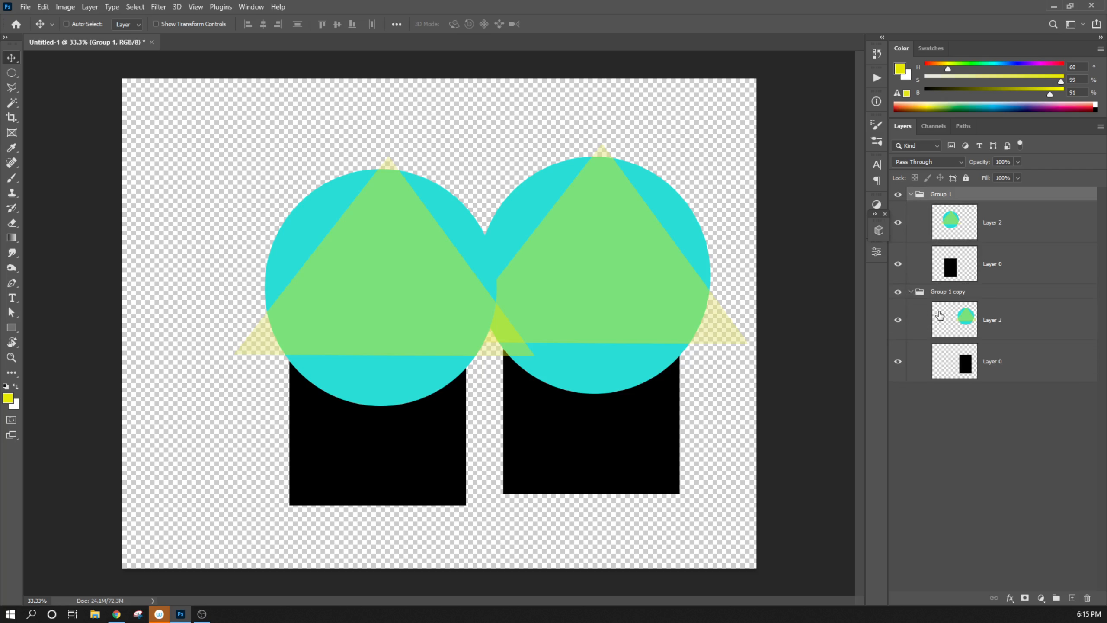
Move Group 1 copy left behind the original shapes, and delete the copied group
click(994, 292)
drag(634, 283, 602, 282)
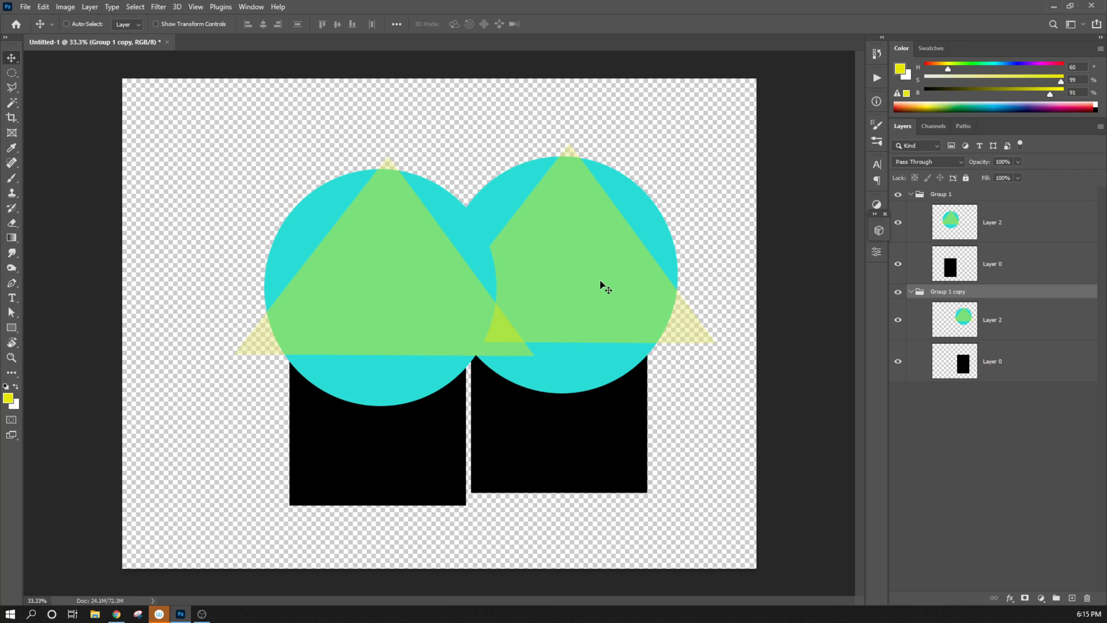
drag(573, 325, 496, 319)
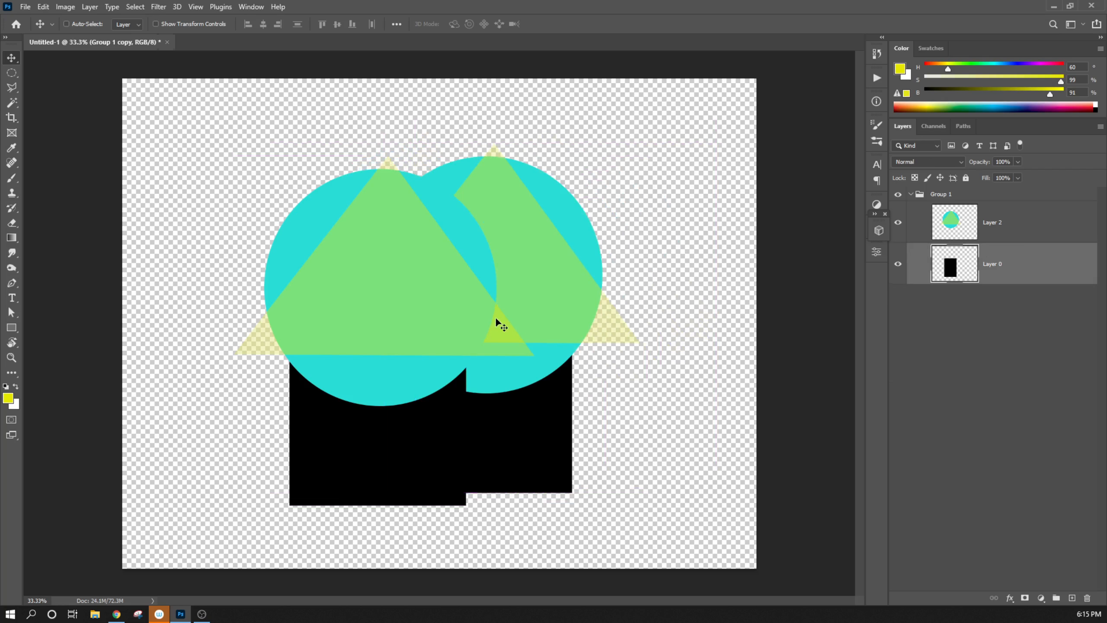
click(910, 194)
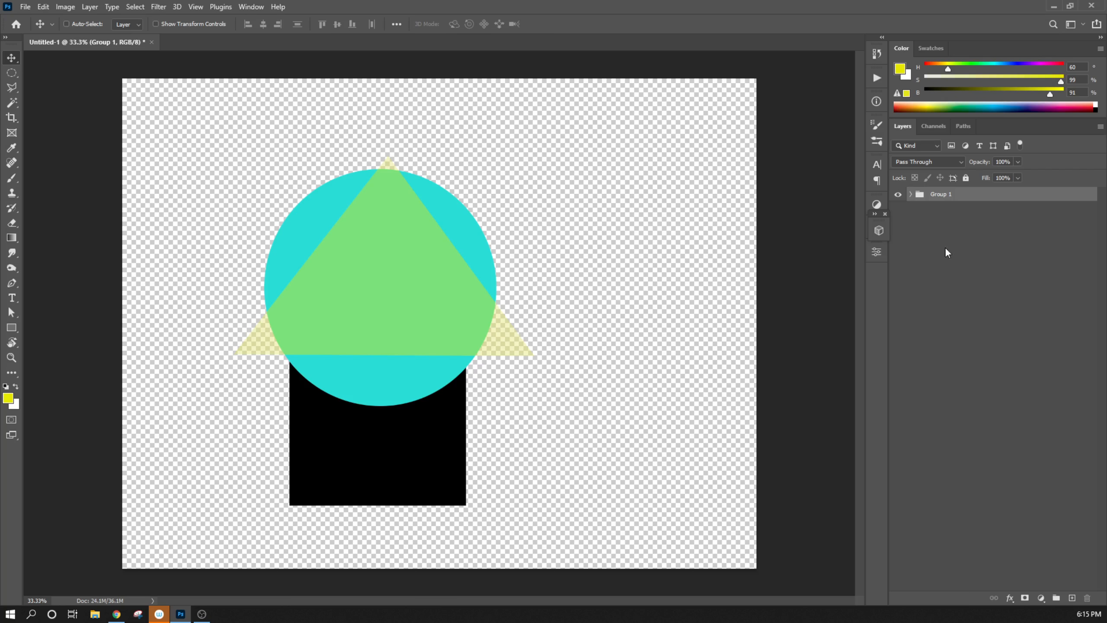
Duplicate Group 1 below itself, check the layers inside the copy, and undo the duplication
click(911, 194)
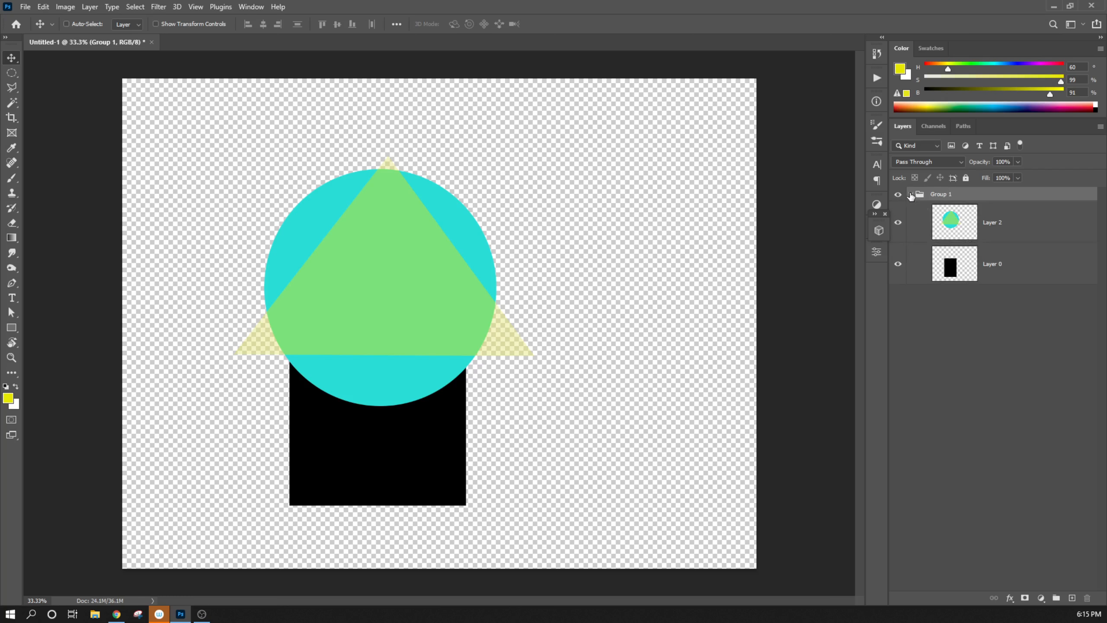
click(911, 194)
drag(952, 199, 955, 229)
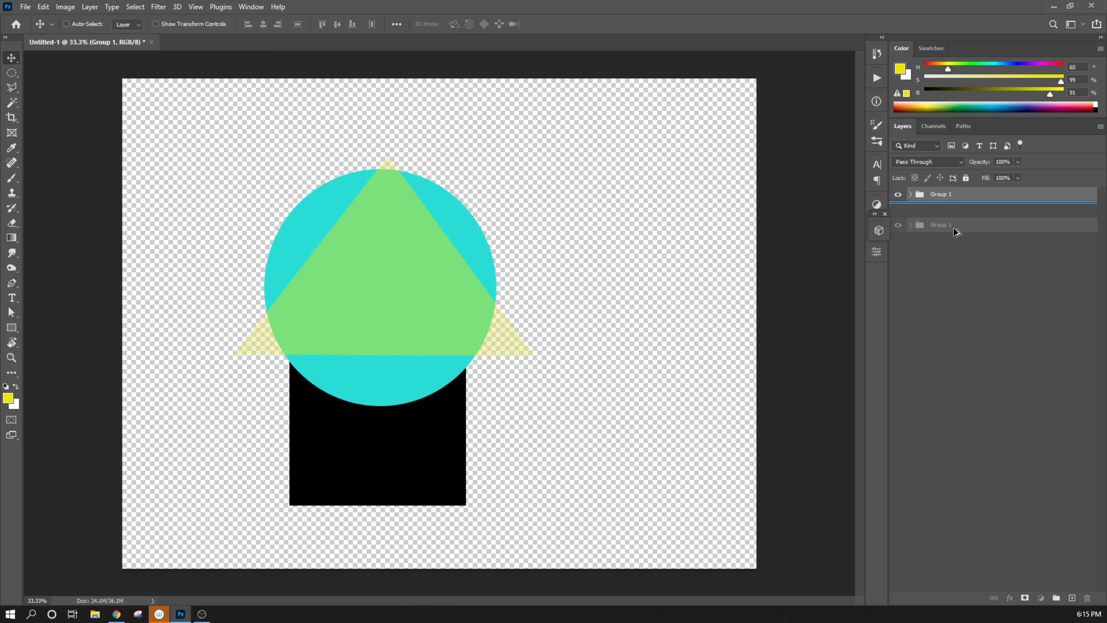
drag(954, 228, 955, 231)
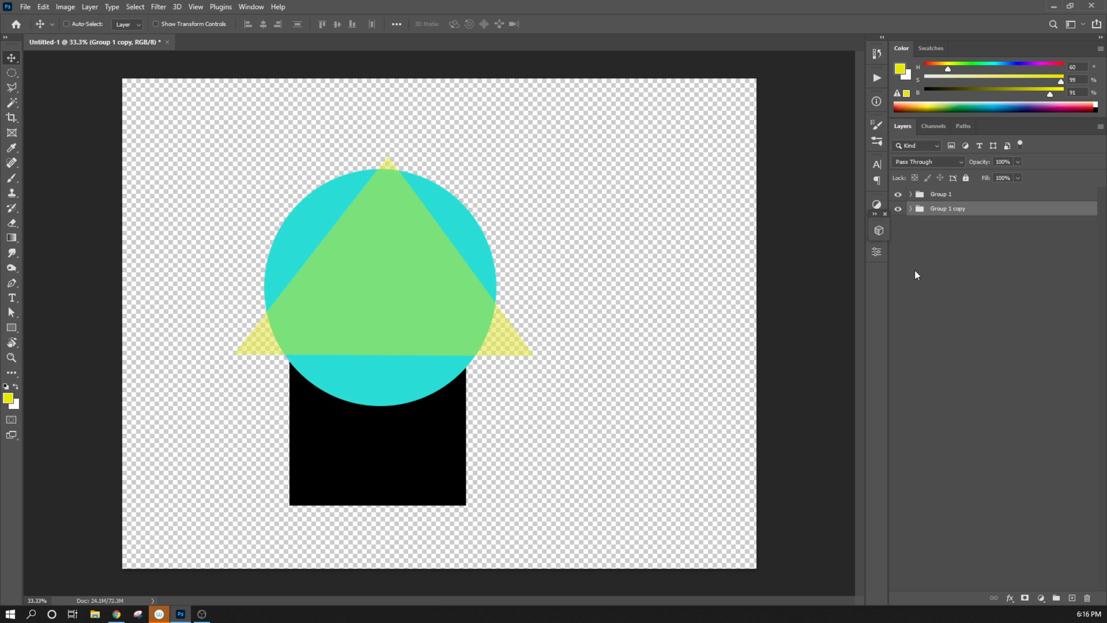
click(909, 210)
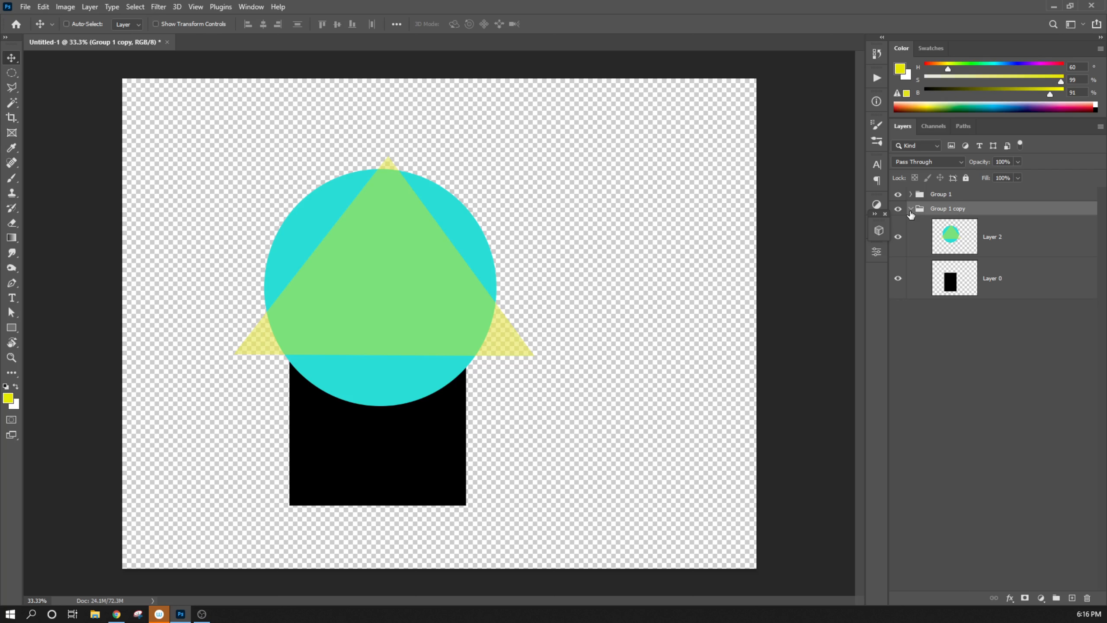
click(910, 211)
click(911, 211)
key(ctrl+z)
alt+drag(970, 199, 970, 213)
key(ctrl+z)
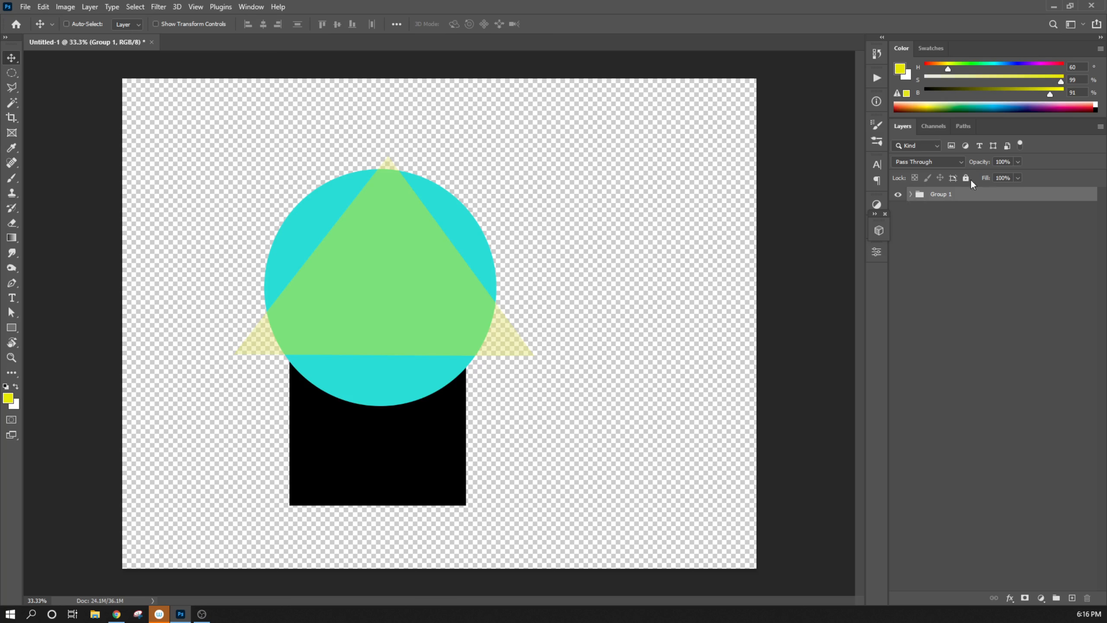
Expand Group 1 and try out the whole group's opacity, ending at 100%
click(909, 194)
click(1018, 162)
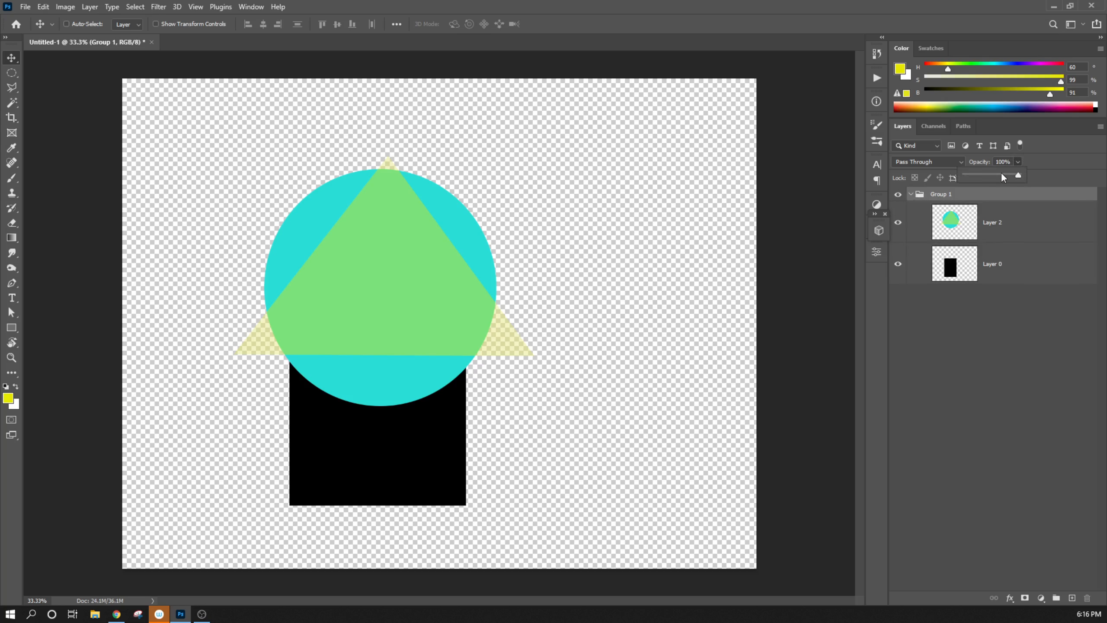
drag(996, 174, 1090, 175)
Set the opacity of Layer 0, the black rectangle, to 0% and then to 46%
click(1037, 269)
click(1017, 163)
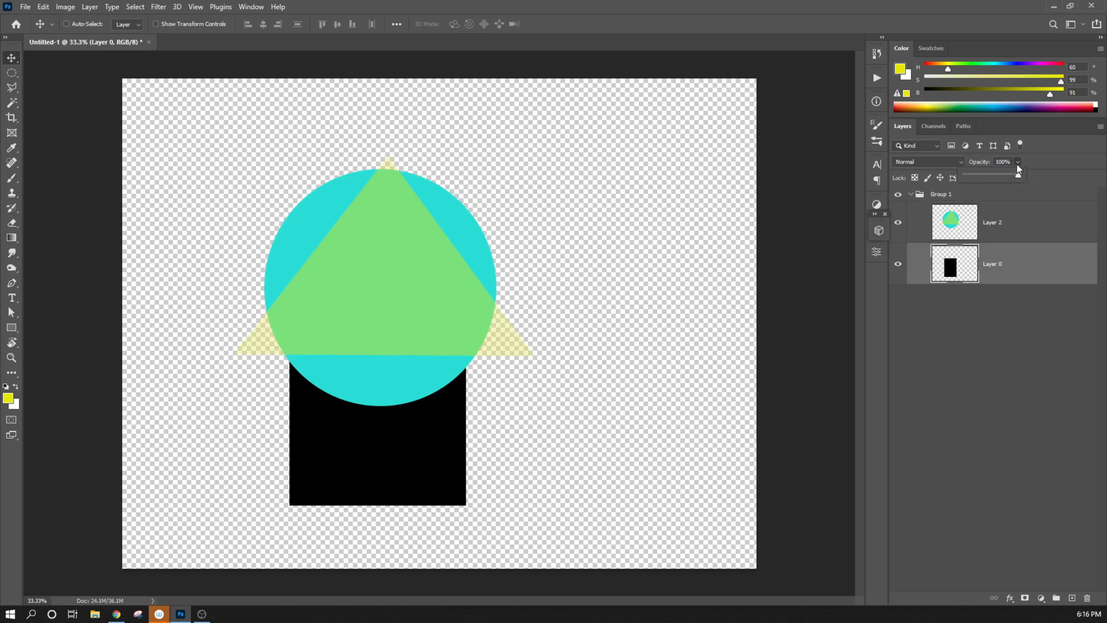
drag(979, 184, 957, 185)
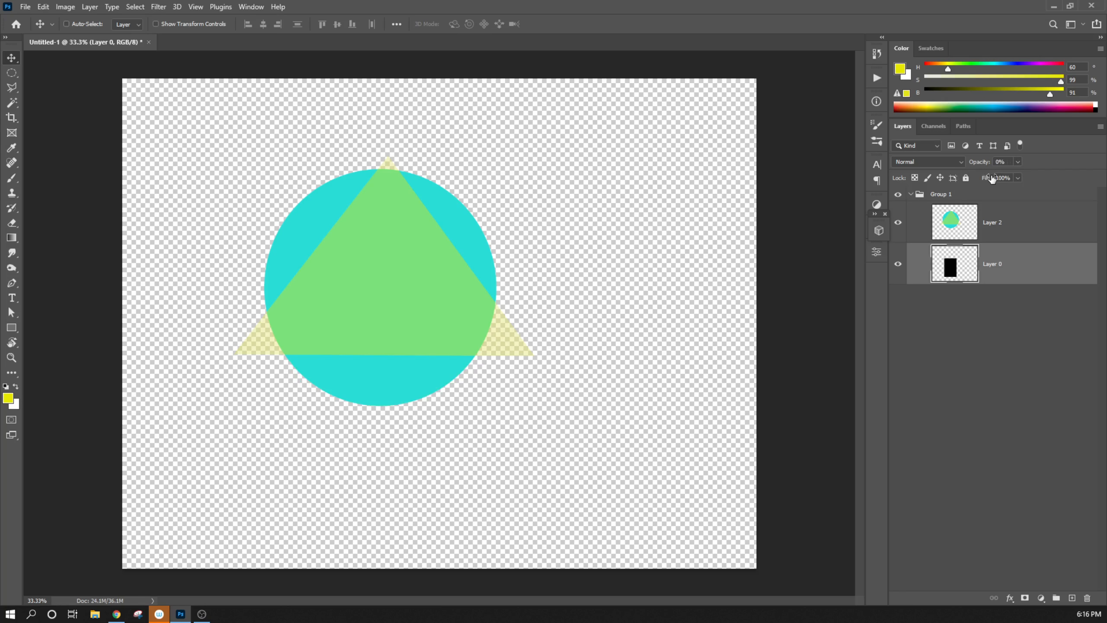
click(1016, 162)
drag(1042, 175, 1043, 175)
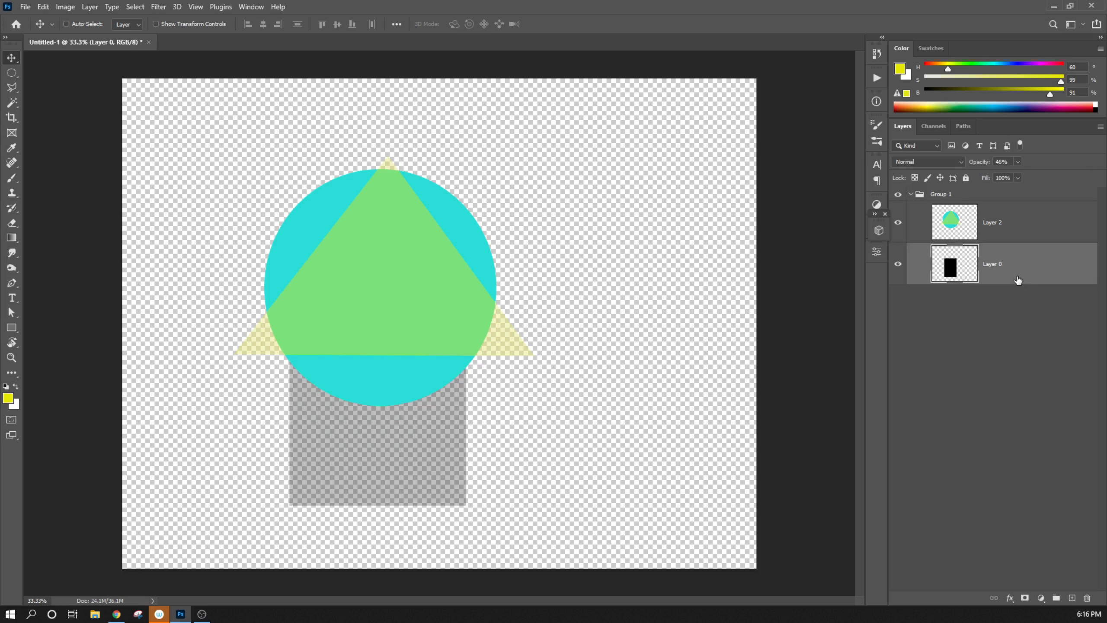
Create a new layer named Layer 3 and place it below Layer 0 inside Group 1
key(ctrl)
key(ctrl+shift+n)
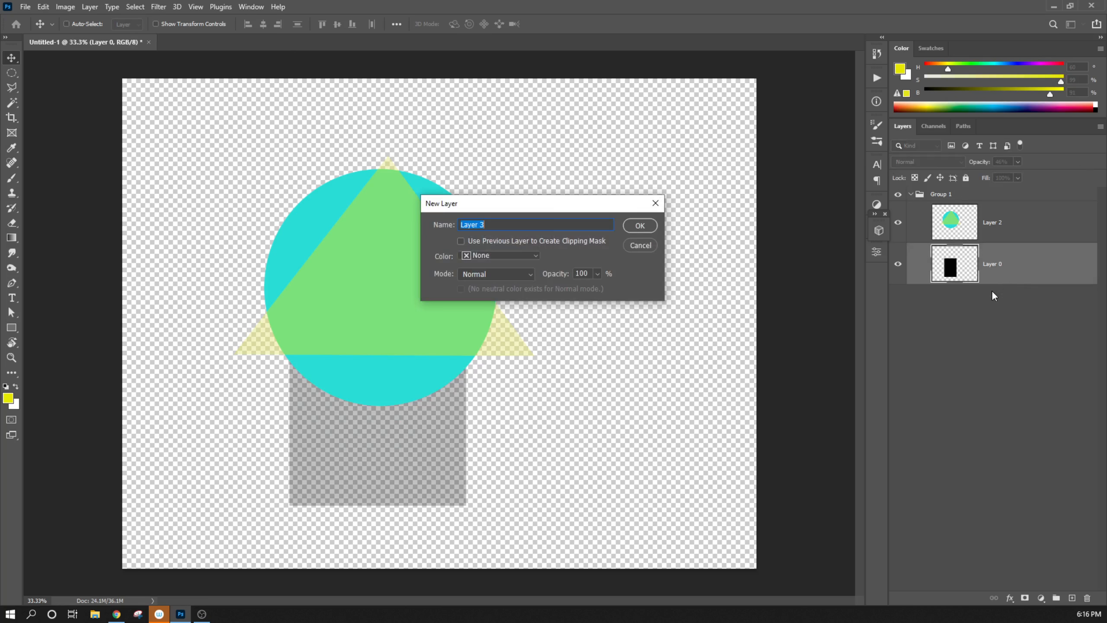
key(Return)
drag(1004, 272, 1005, 319)
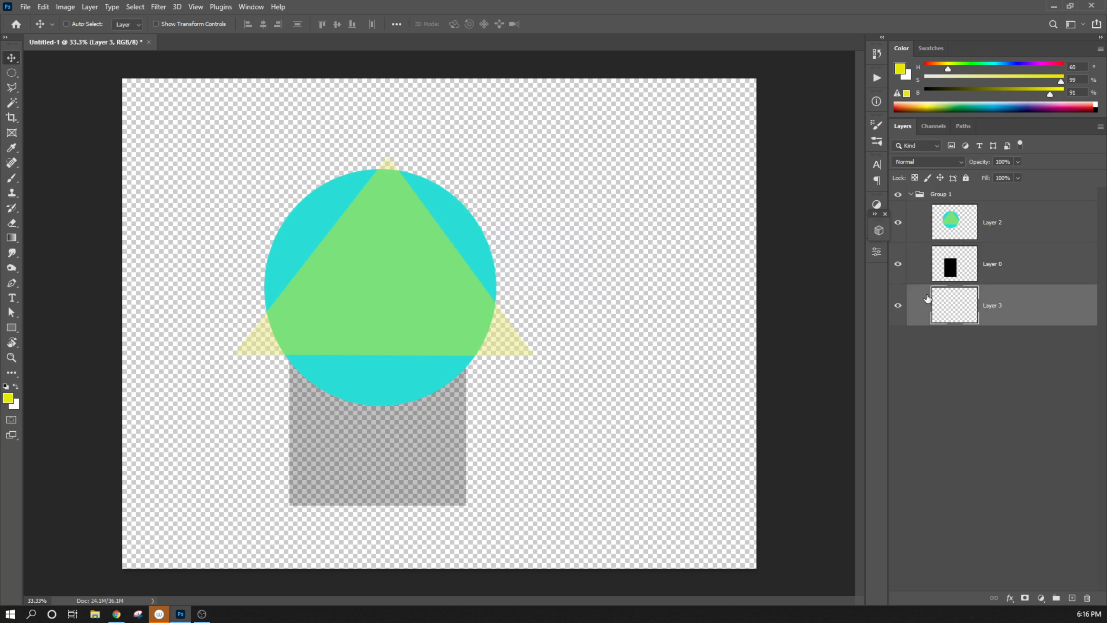
Choose a purple foreground colour and fill Layer 3 with it at 100% opacity in Normal mode
click(1006, 105)
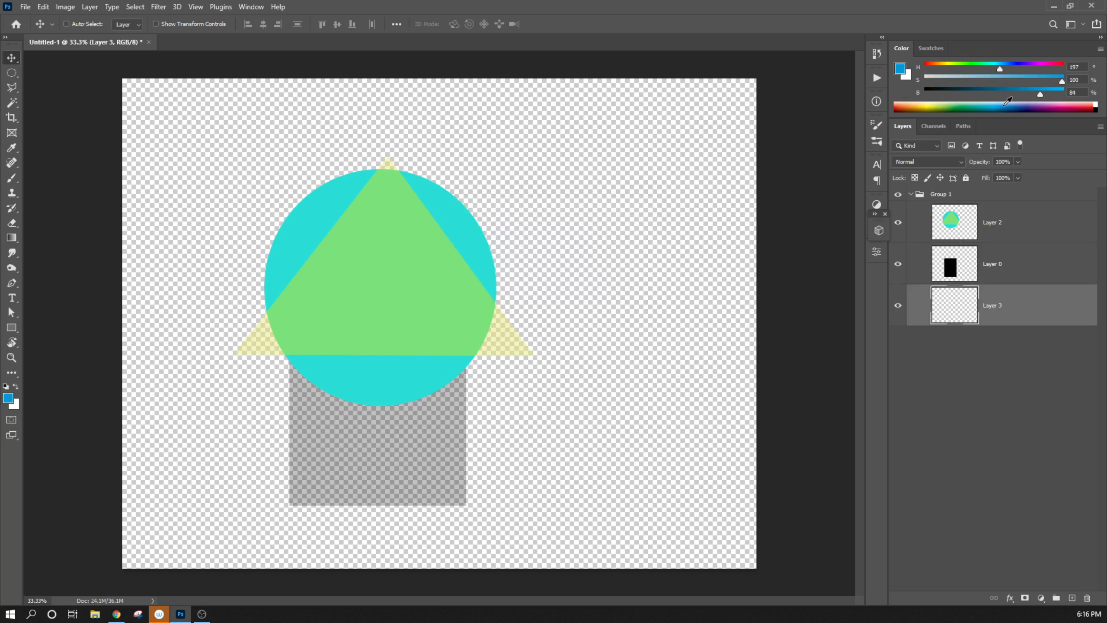
click(1051, 109)
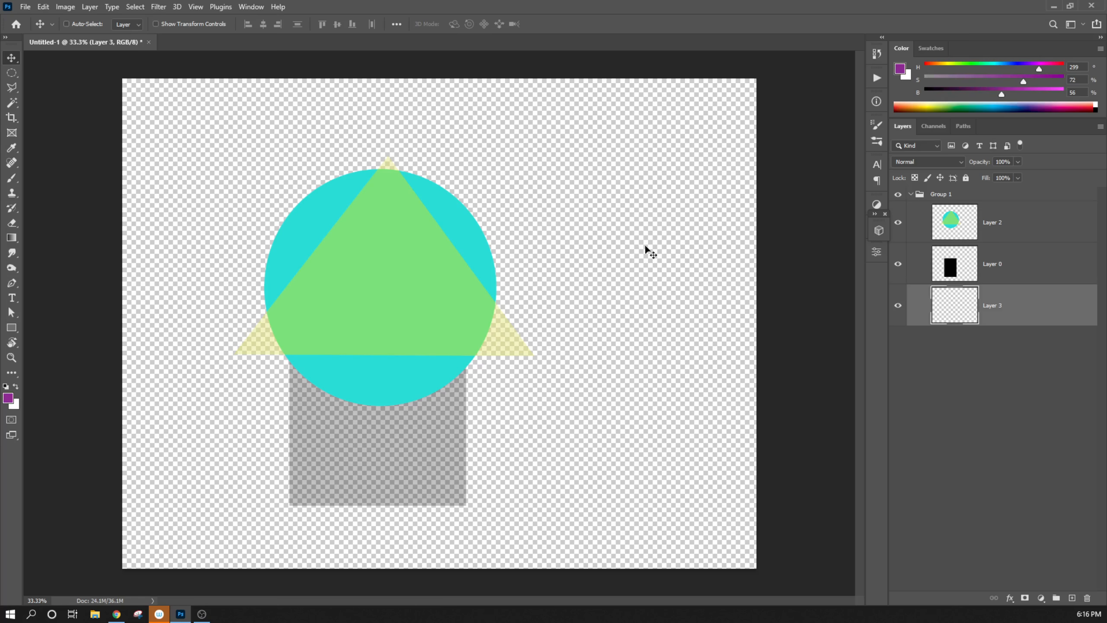
click(44, 7)
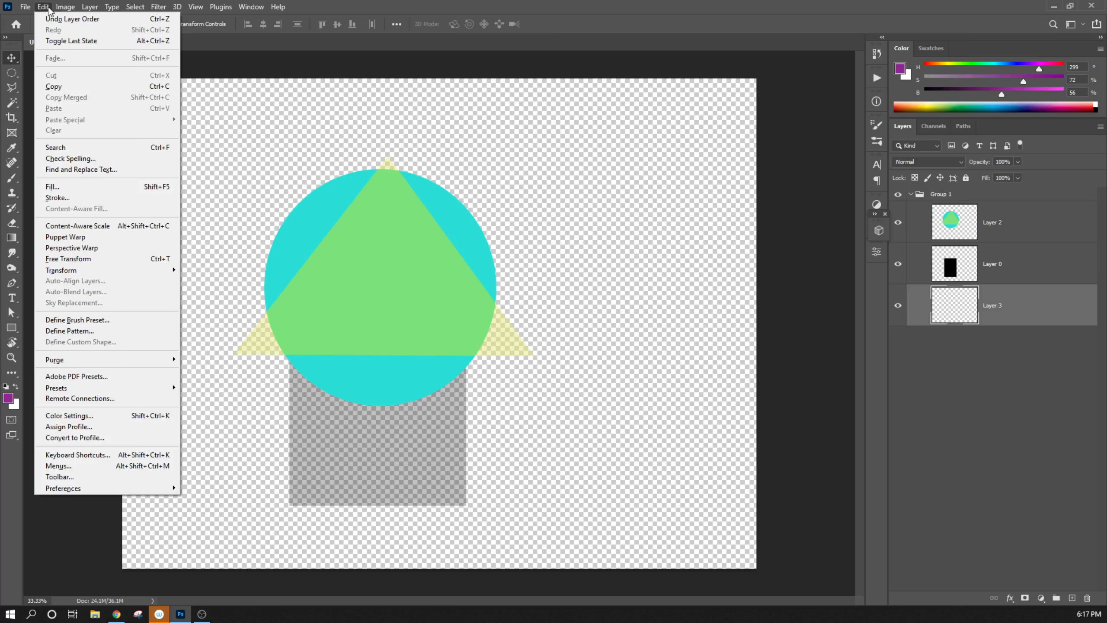
click(70, 187)
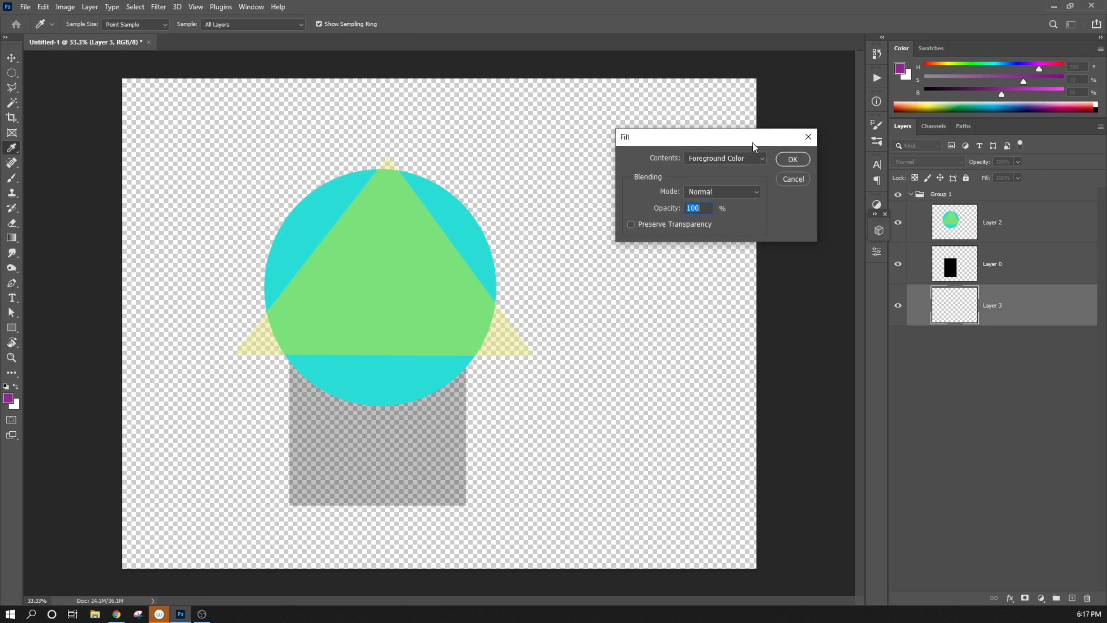
click(792, 159)
key(v)
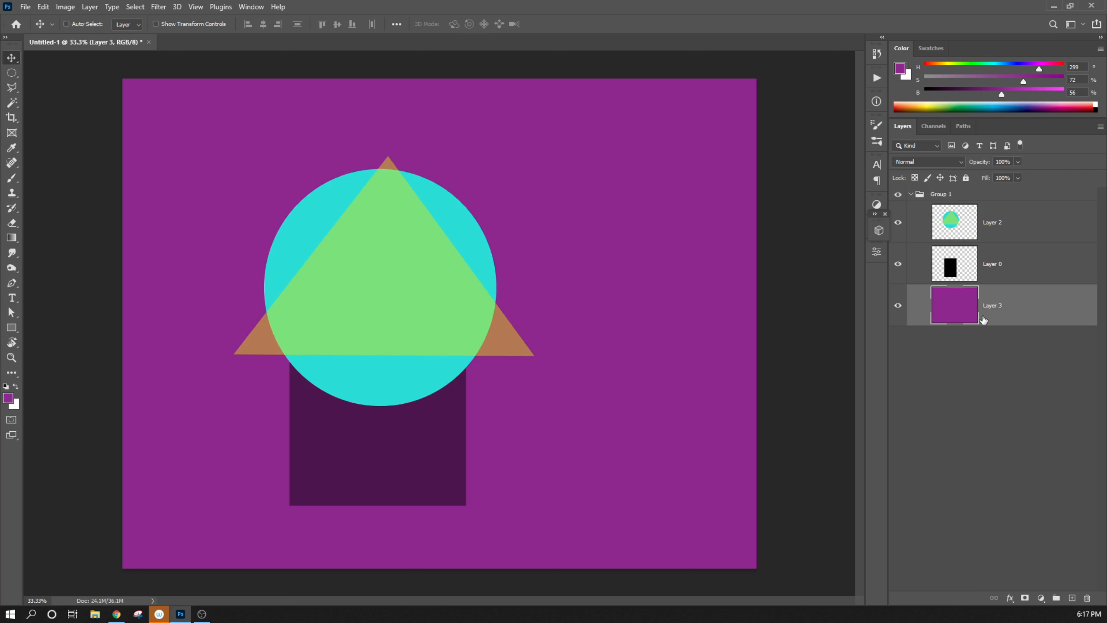
Hide and reshow Group 1, and try moving the whole group up and to the right, undoing the move
click(912, 199)
click(898, 194)
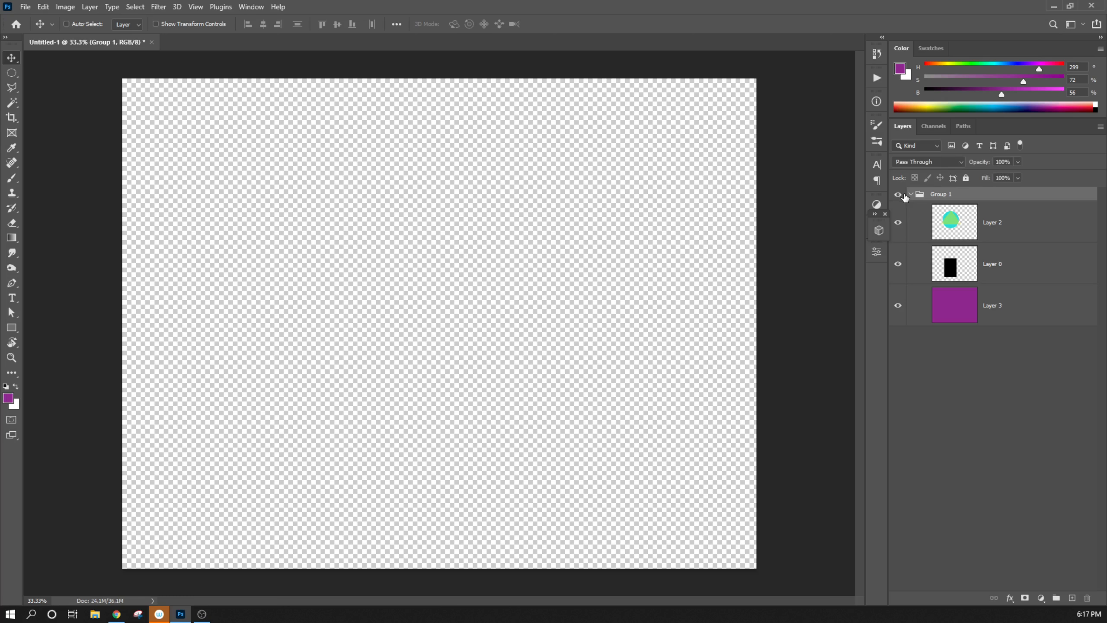
click(897, 194)
click(911, 196)
drag(323, 414, 506, 351)
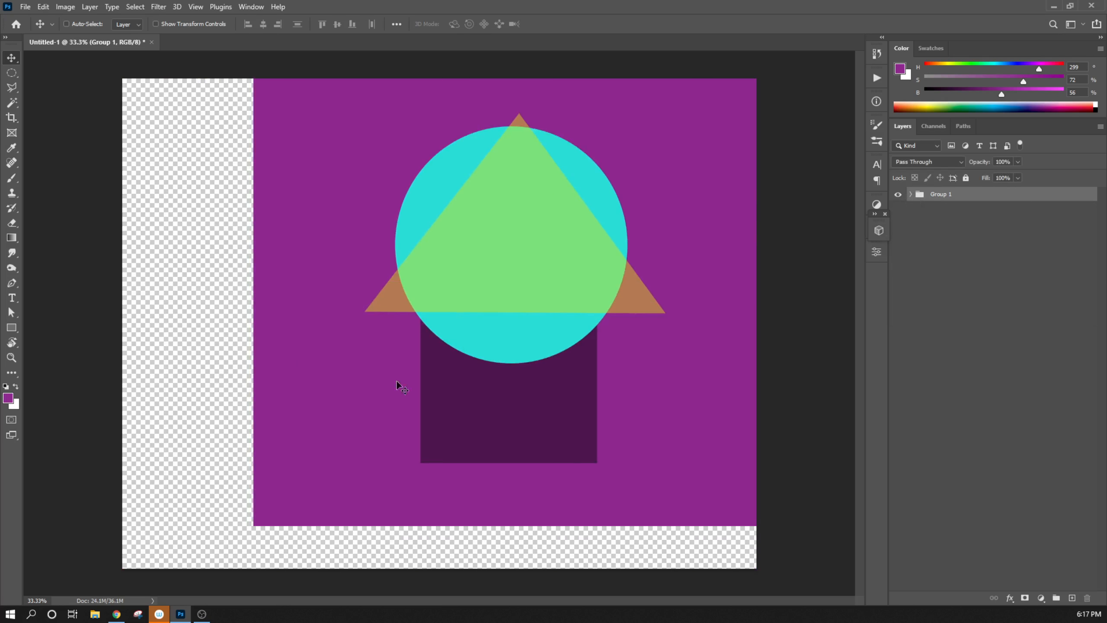
key(ctrl+z)
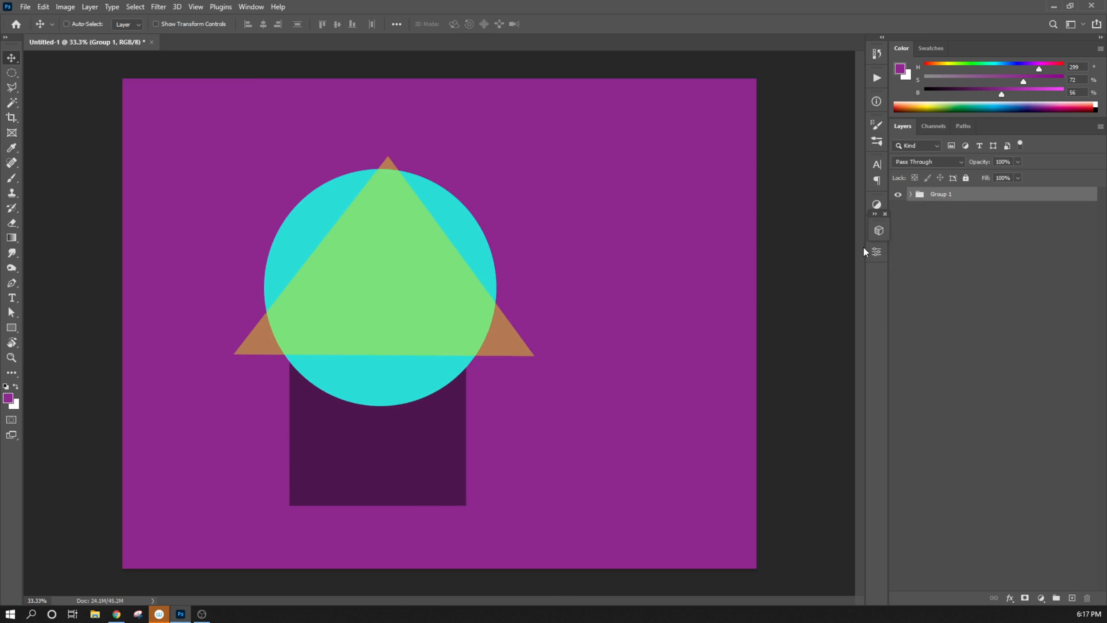
Move the purple Layer 3 out of Group 1 to the bottom of the layer stack, and check the group's contents
click(912, 195)
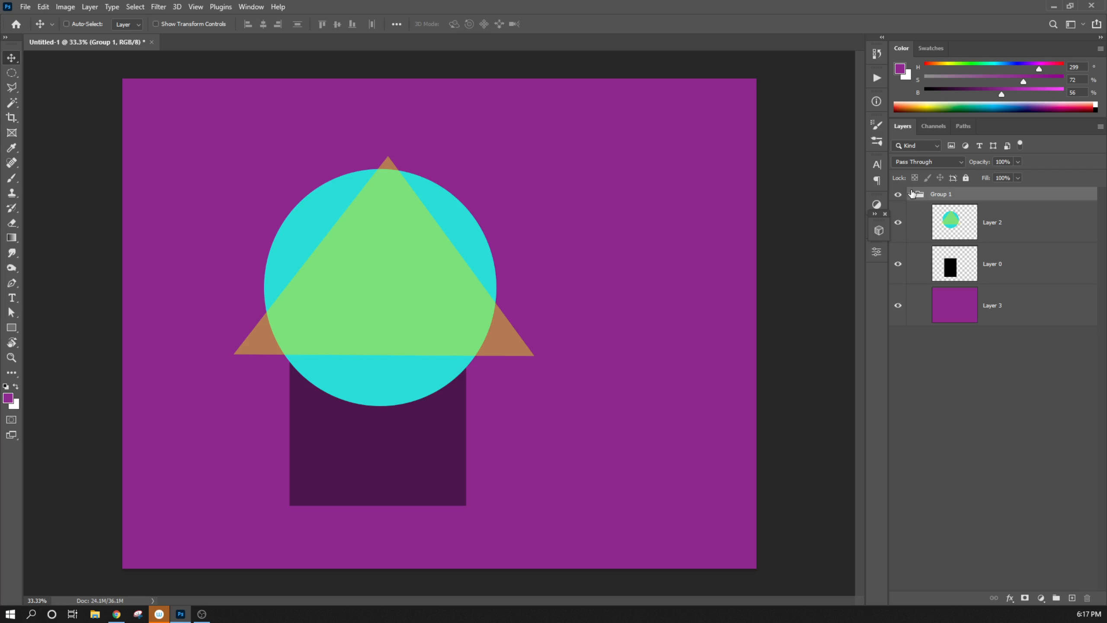
click(1024, 310)
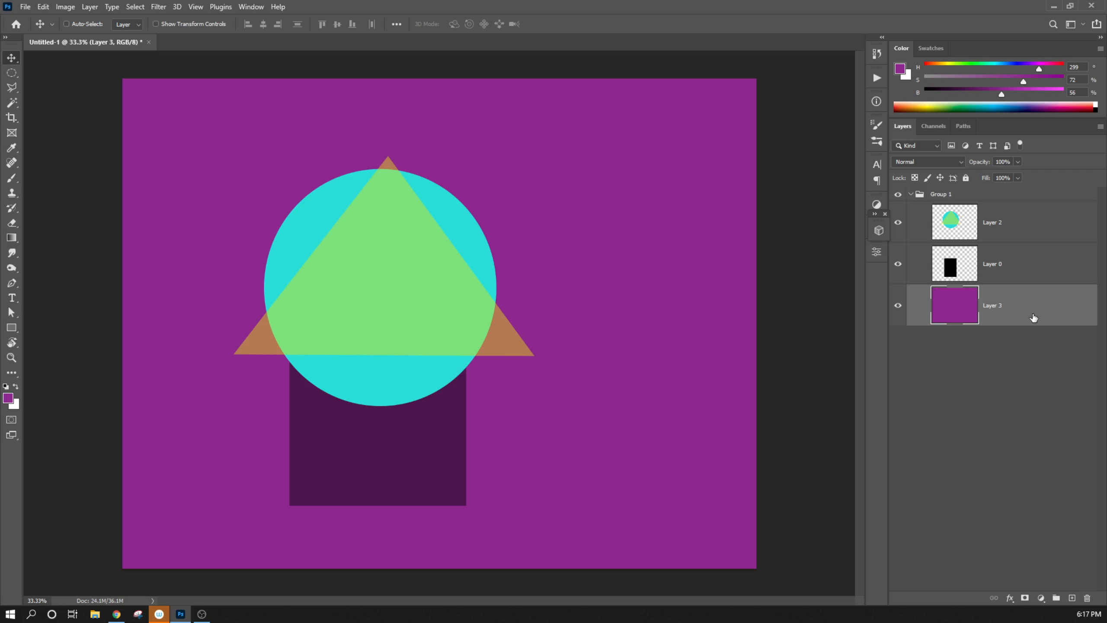
drag(1020, 296, 1009, 333)
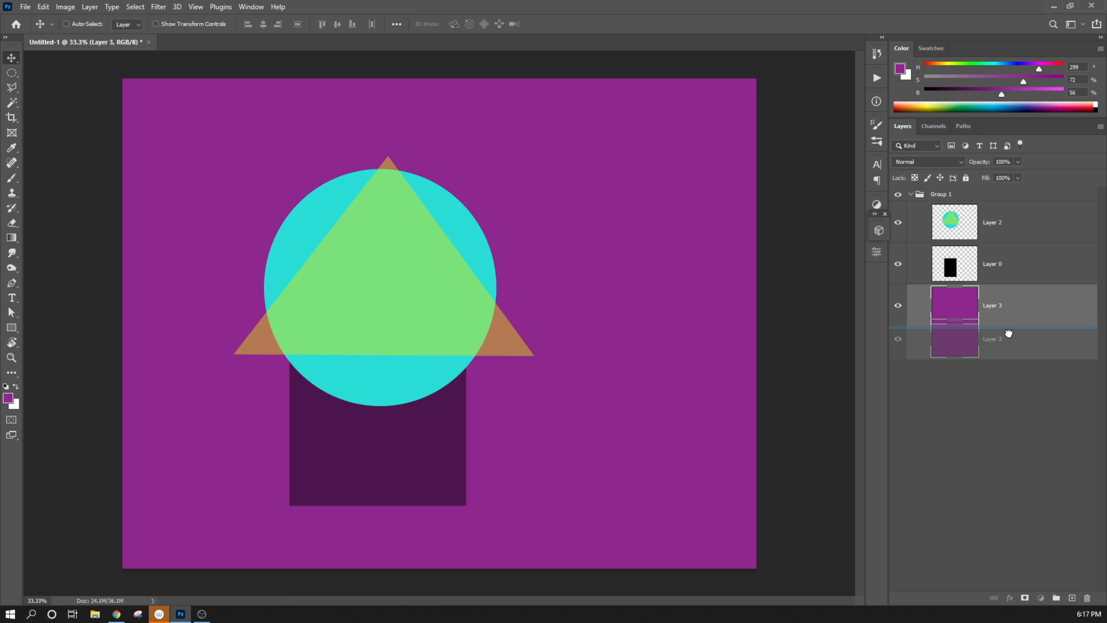
drag(1009, 333, 1007, 337)
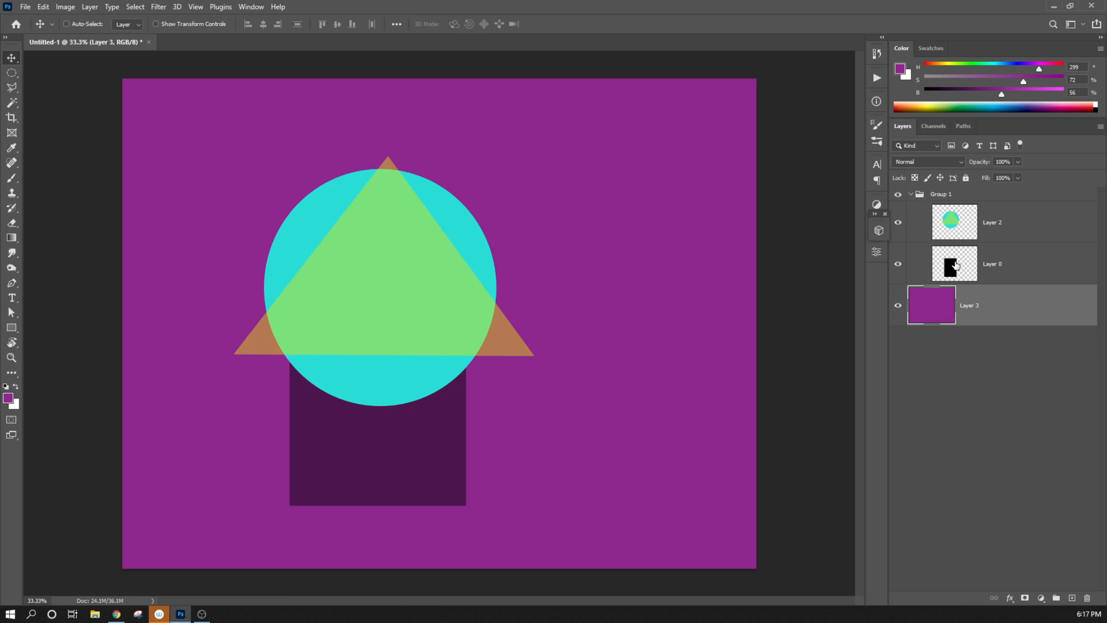
click(910, 194)
click(910, 195)
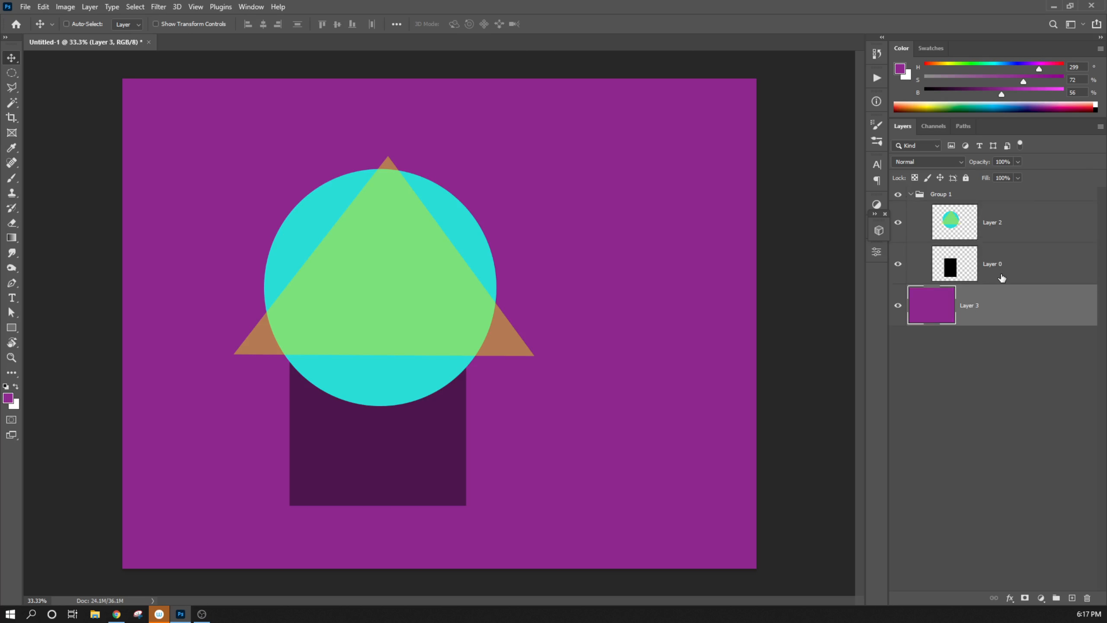